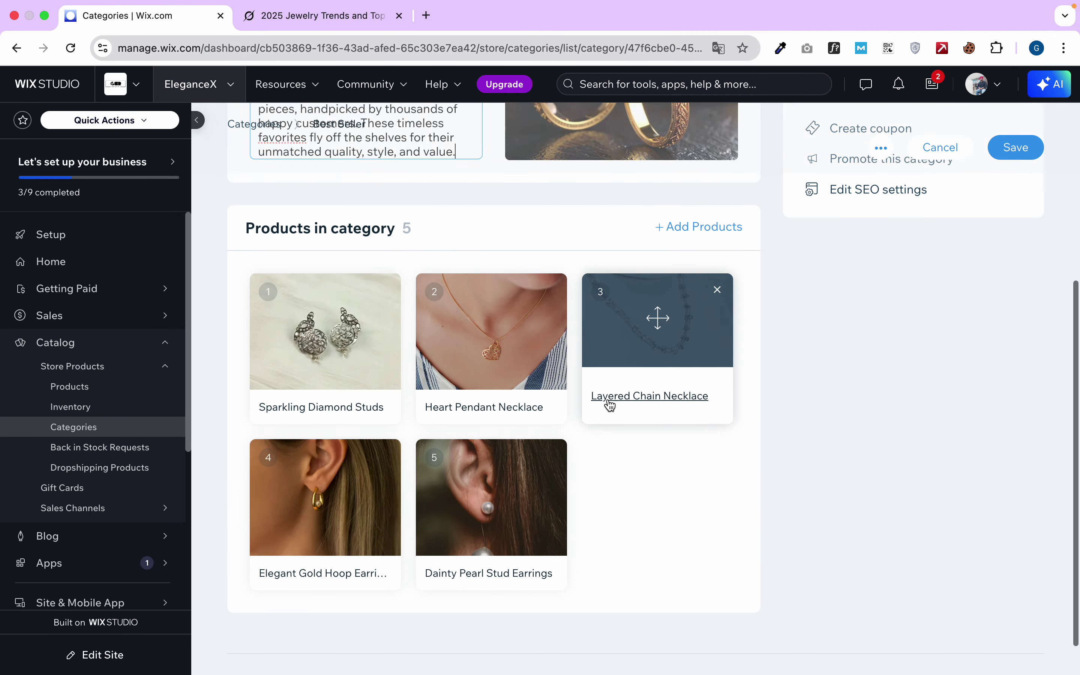
Save the Best Seller category with its new header description
scroll(897, 436, "up", 6)
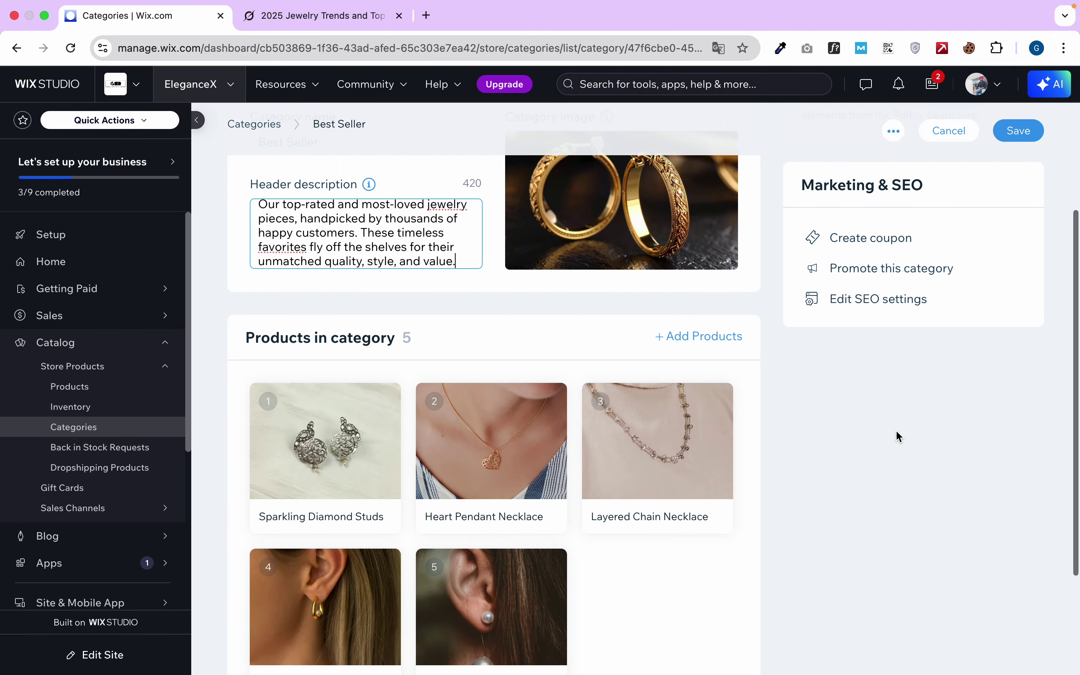
left_click(1016, 181)
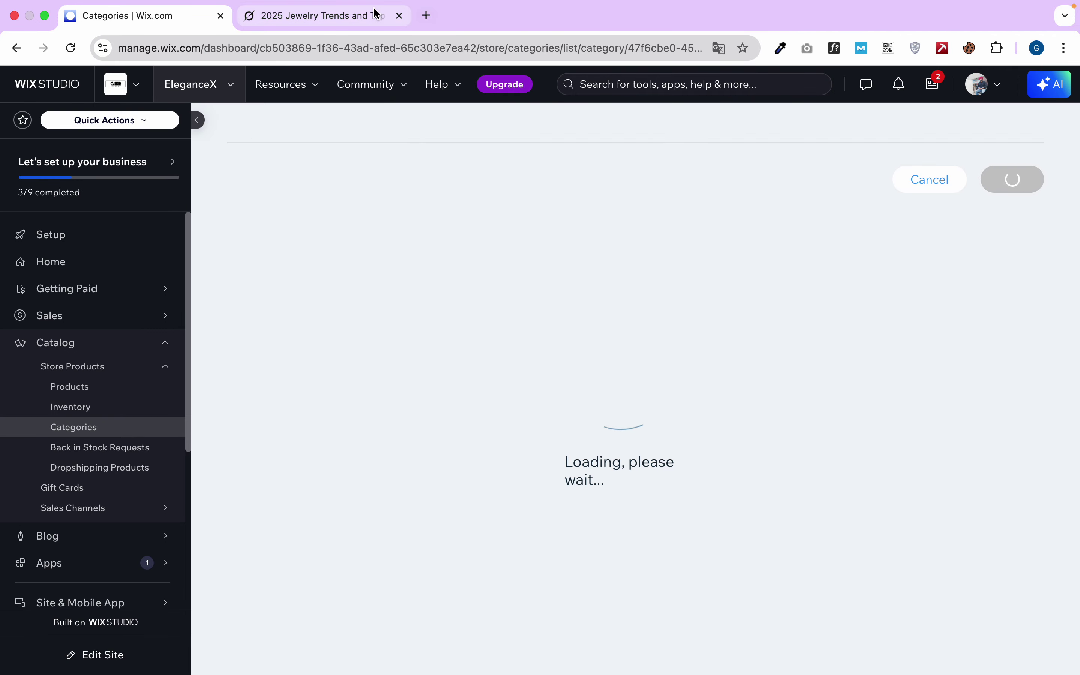
Copy the New Arrival text from the Grok chat into the New Arrival category's header description in Wix and save the category
left_click(339, 17)
left_click_drag(331, 278, 713, 314)
key("super+c")
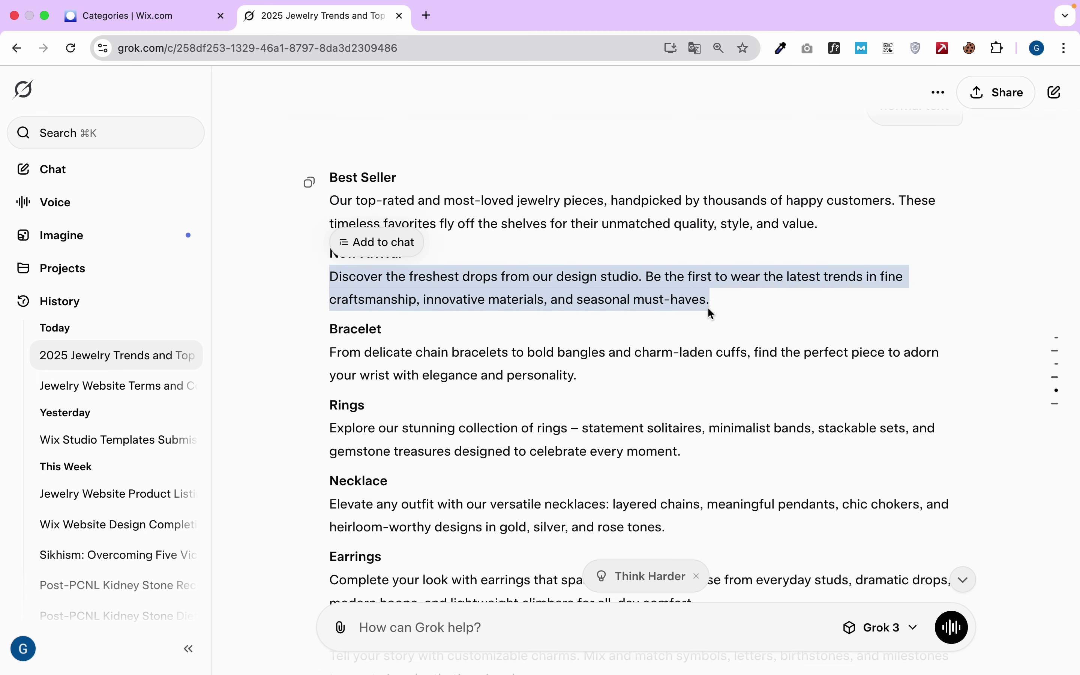
left_click(188, 17)
scroll(546, 380, "down", 3)
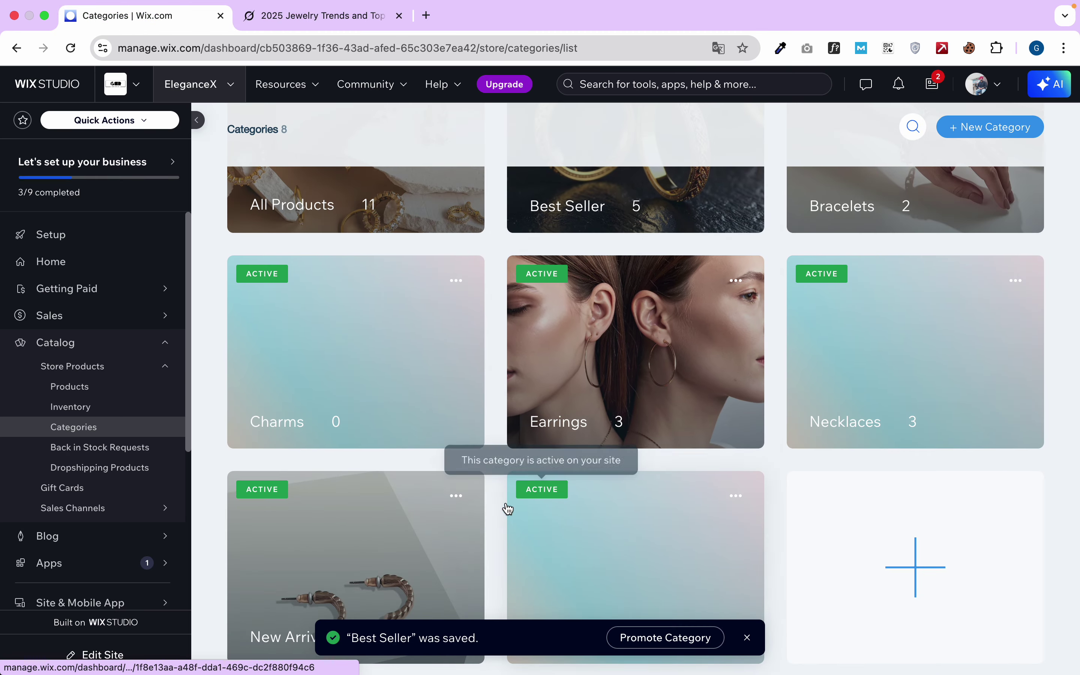
left_click(381, 569)
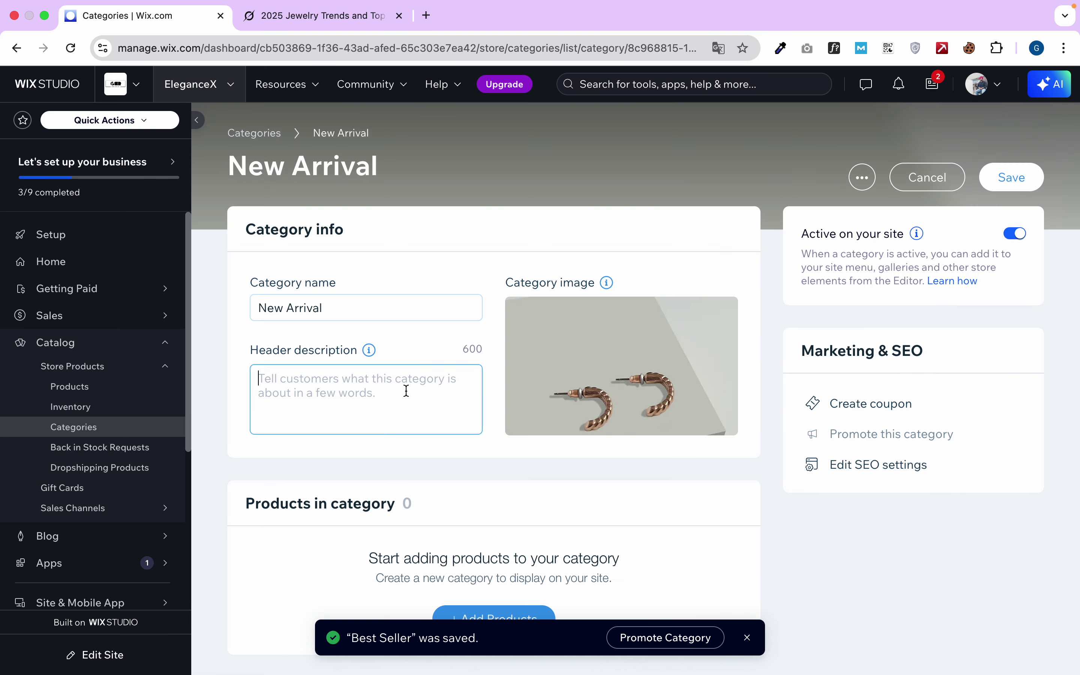
key("super+v")
left_click(1012, 177)
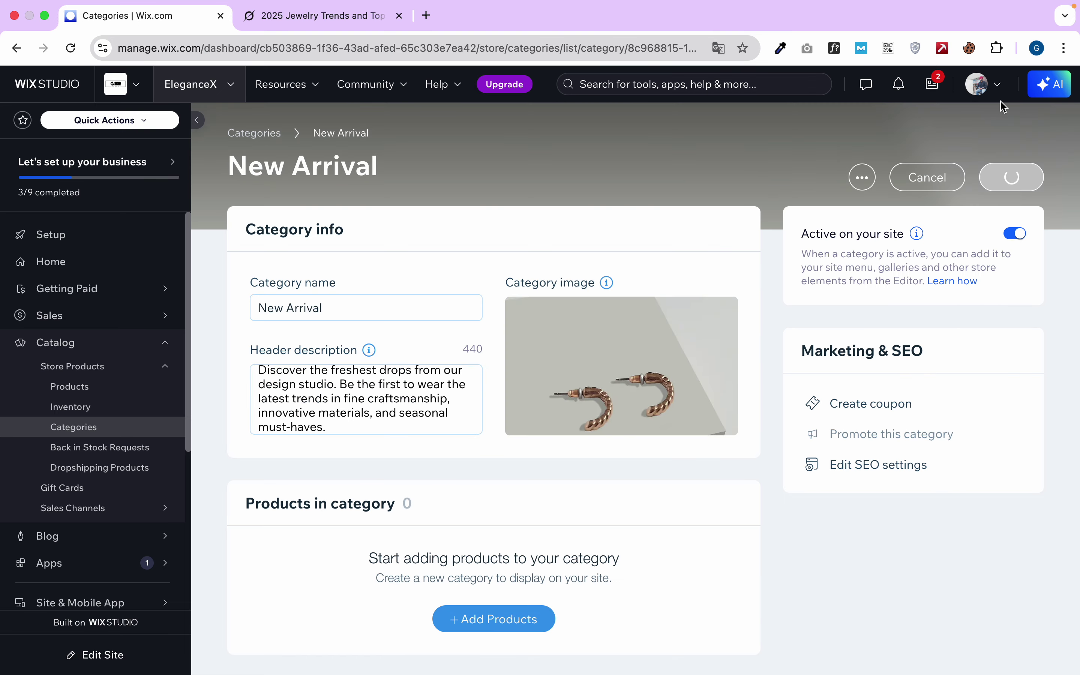
Copy the Bracelet text from the Grok chat into the Bracelets category's header description in Wix and save the category
left_click(357, 17)
scroll(354, 364, "down", 2)
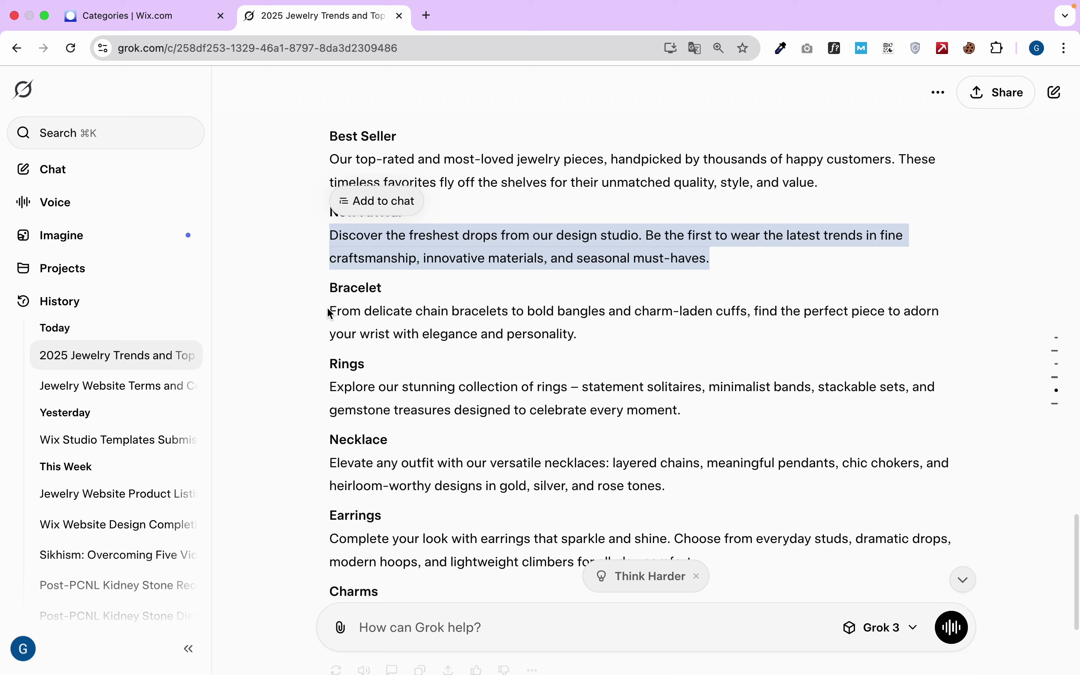
left_click_drag(330, 313, 581, 336)
key("super+c")
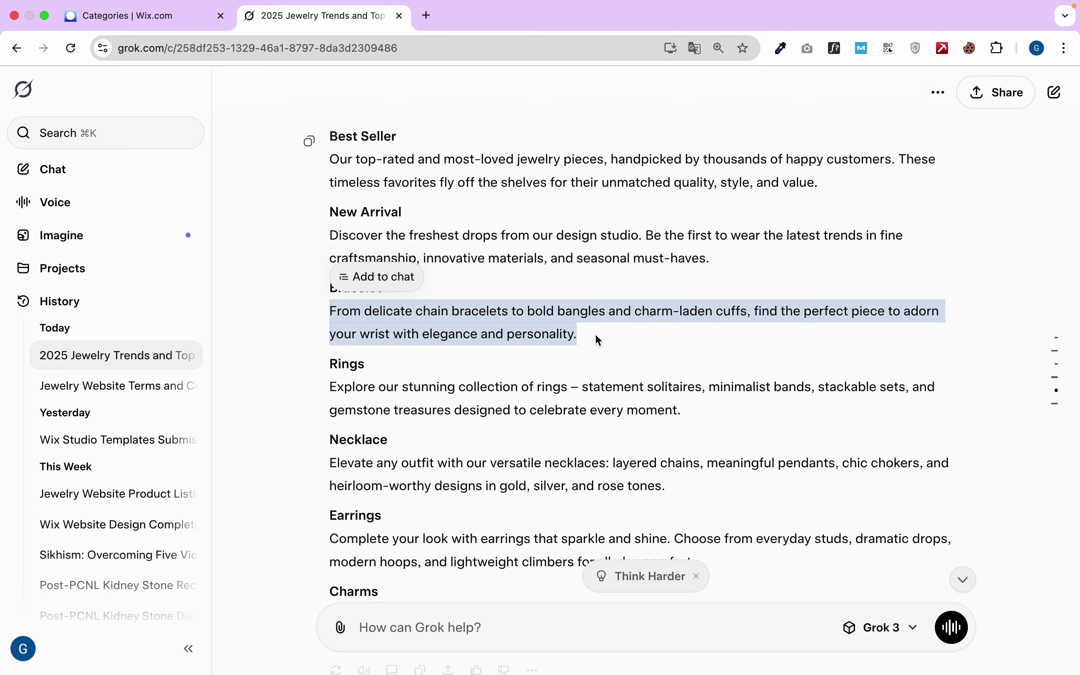
left_click(193, 15)
left_click(904, 334)
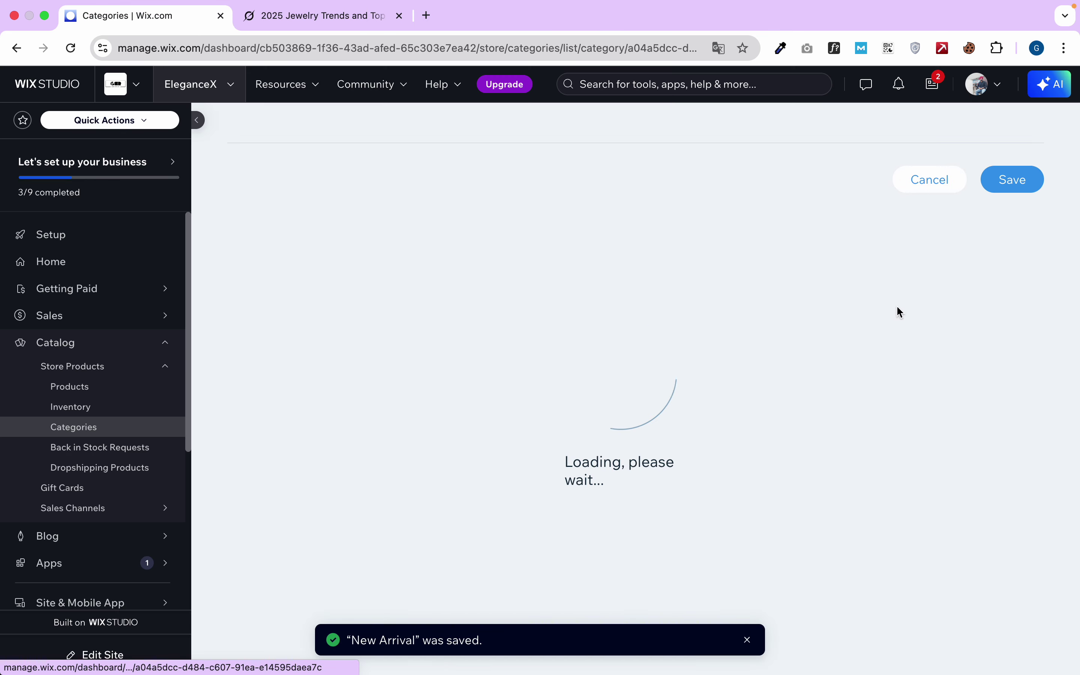
left_click(380, 377)
key("super+v")
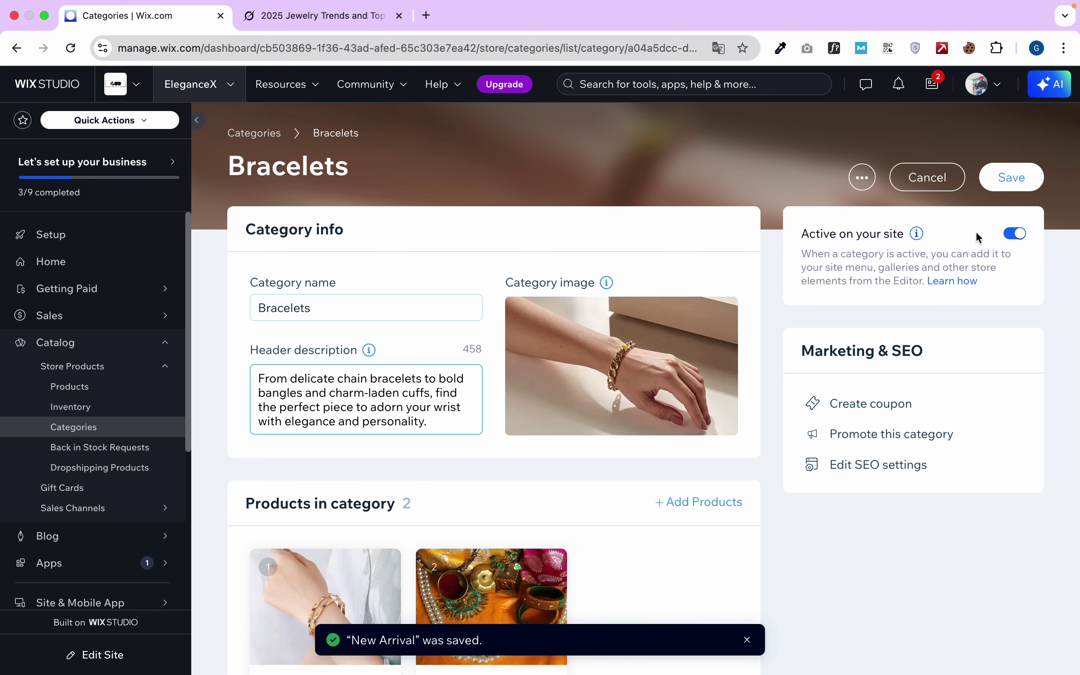
left_click(1024, 184)
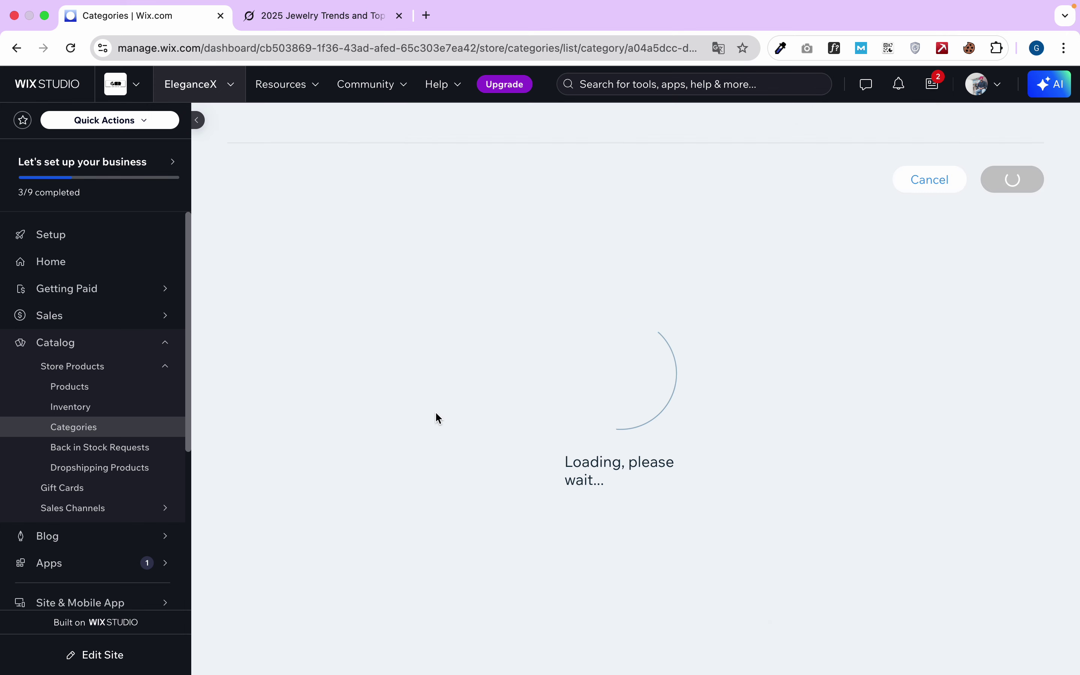
Copy the Earrings text from the Grok chat into the Earrings category's header description in Wix and save the category
scroll(494, 362, "down", 4)
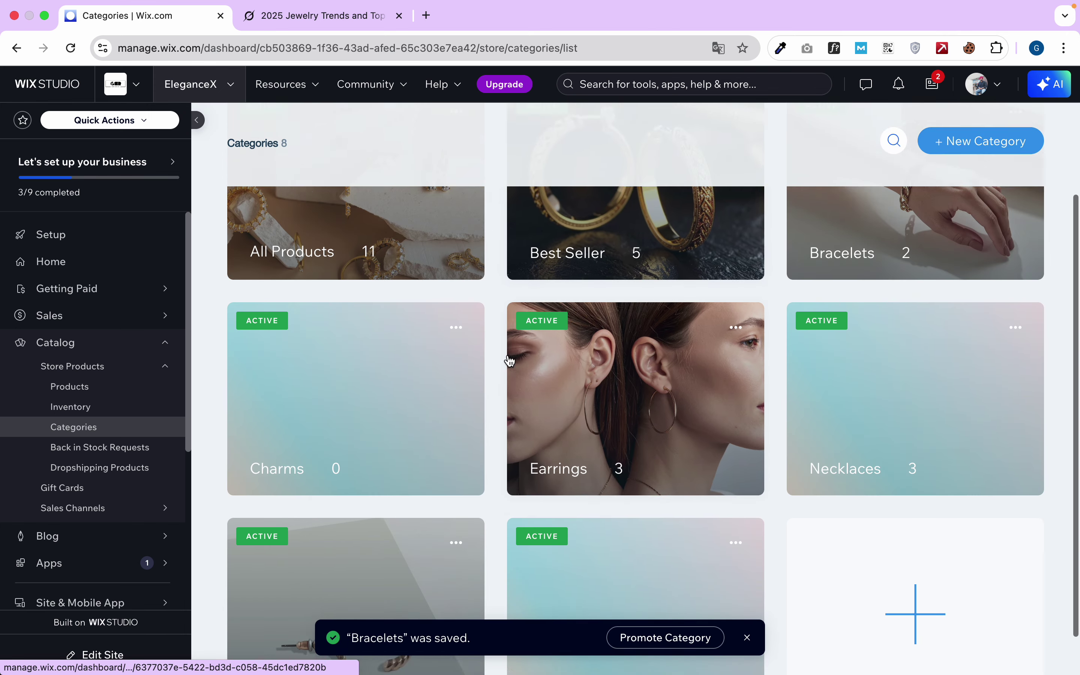
left_click(594, 386)
left_click(254, 15)
scroll(407, 384, "down", 3)
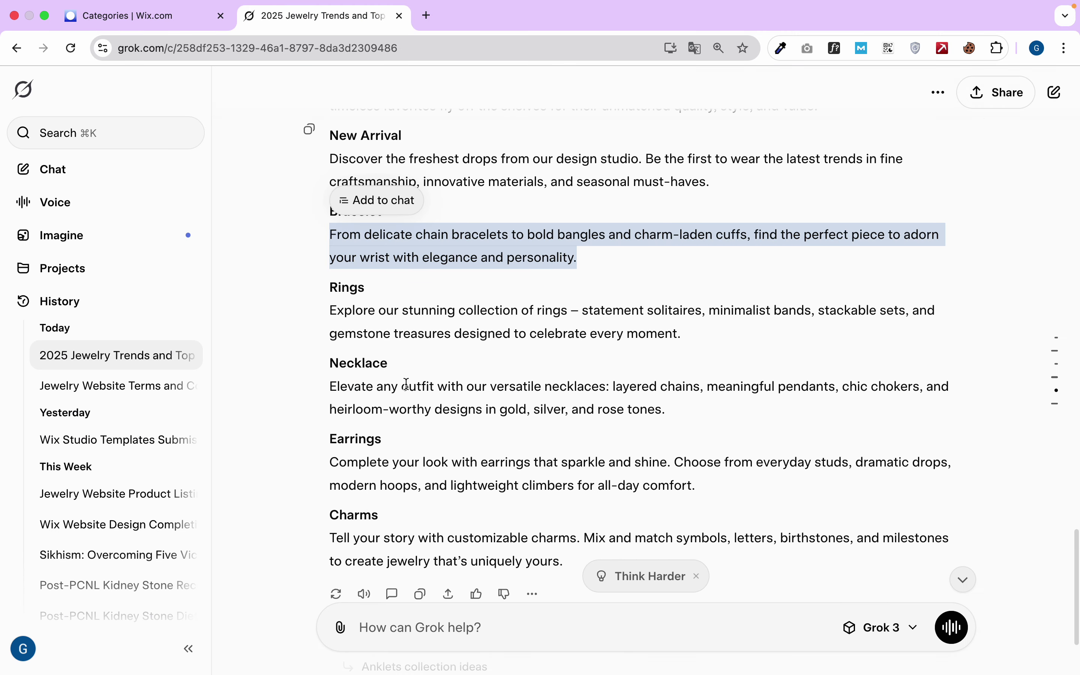
left_click_drag(334, 460, 727, 483)
key("super+c")
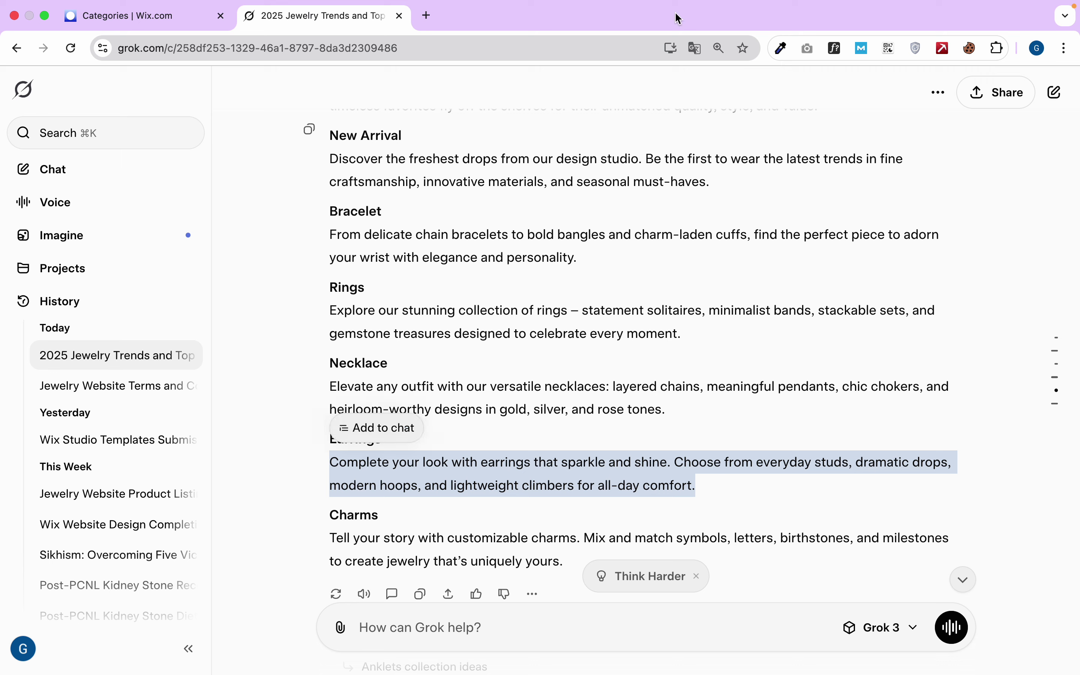
left_click(192, 18)
left_click(368, 396)
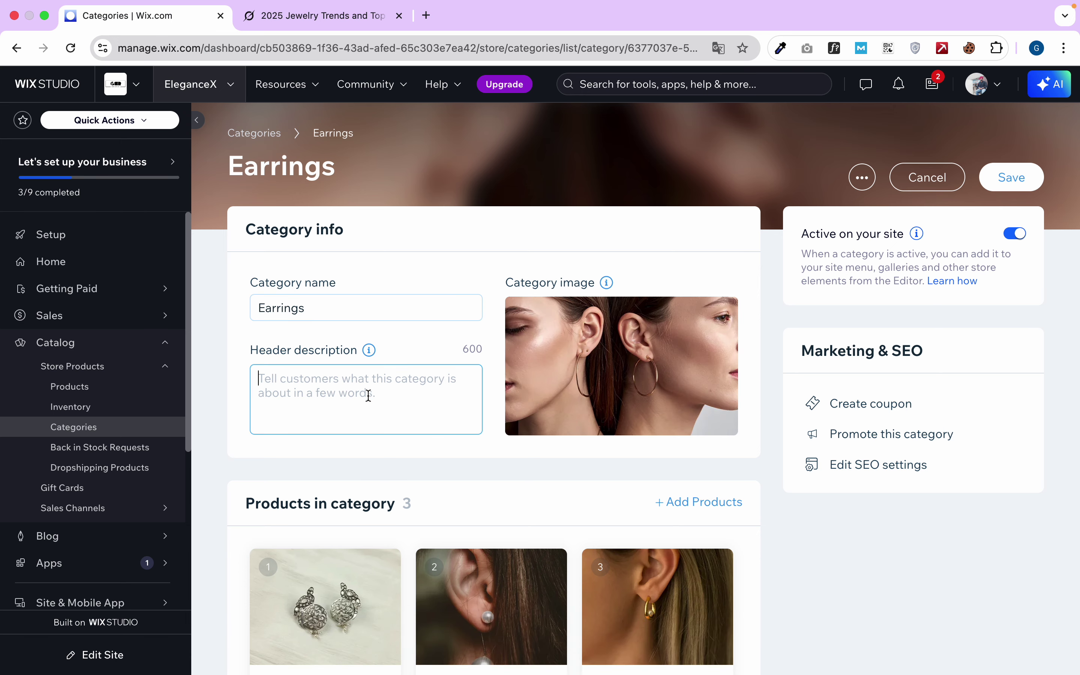
key("super+v")
left_click(1019, 181)
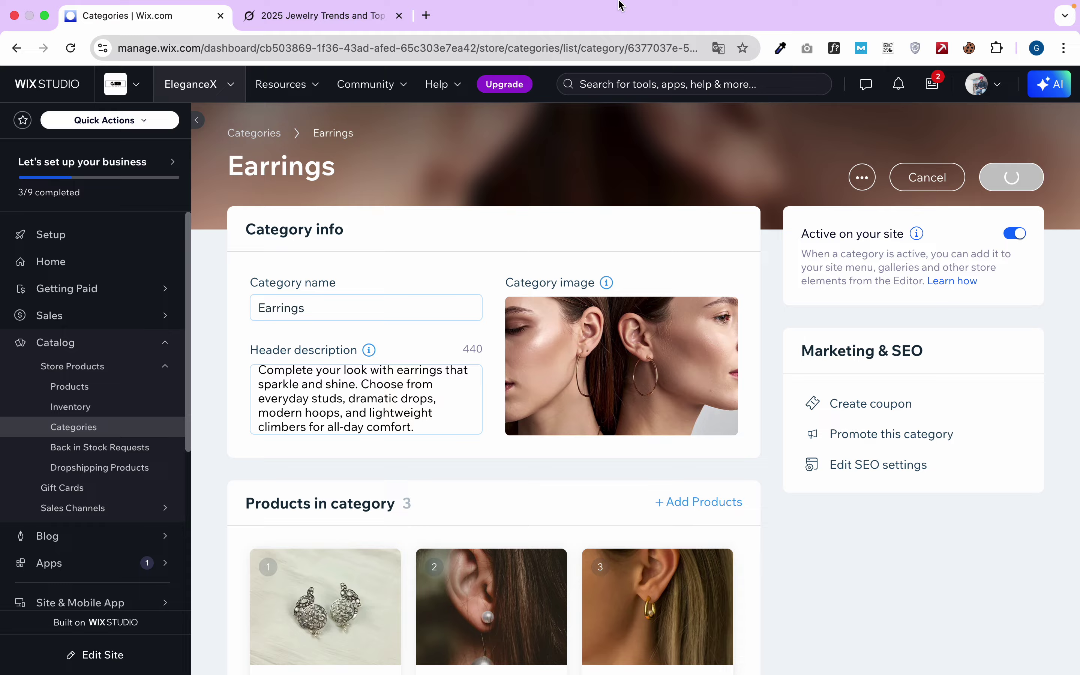
Copy the Rings text from the Grok chat into the Rings category's header description in Wix
left_click(337, 21)
left_click_drag(337, 308, 767, 373)
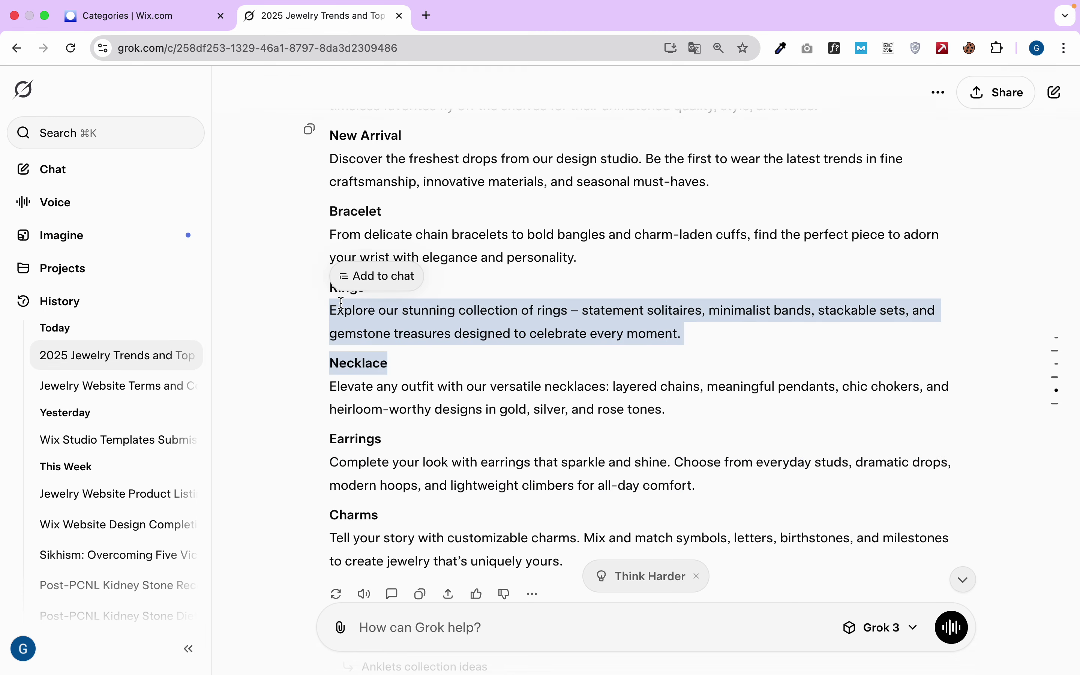
left_click(334, 313)
left_click_drag(334, 311, 723, 348)
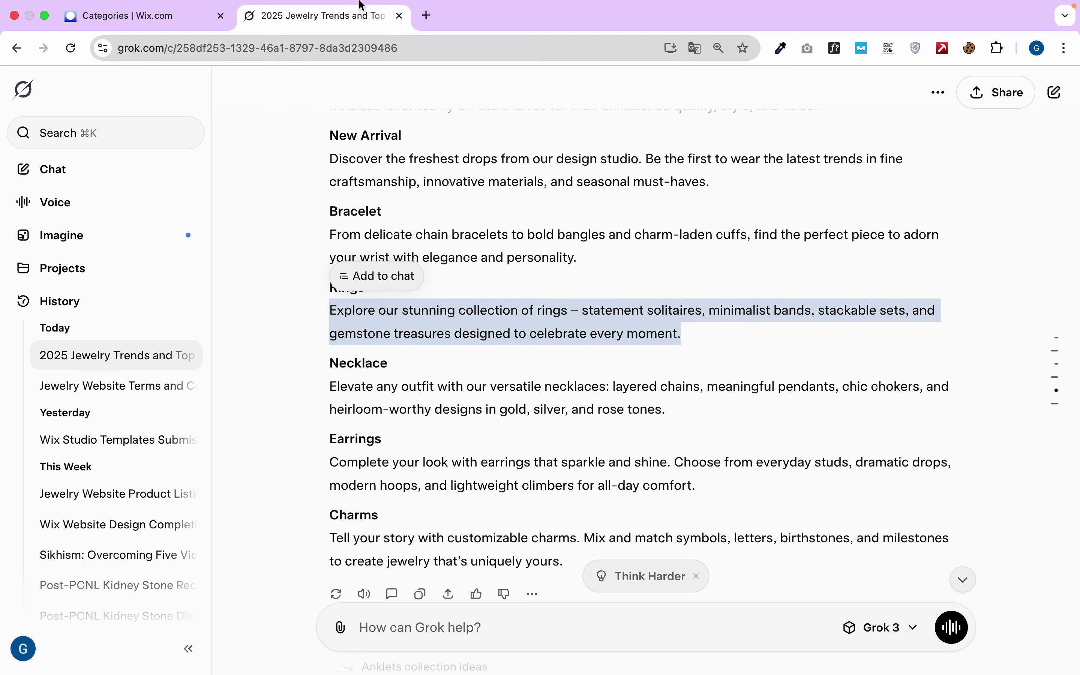
left_click(204, 15)
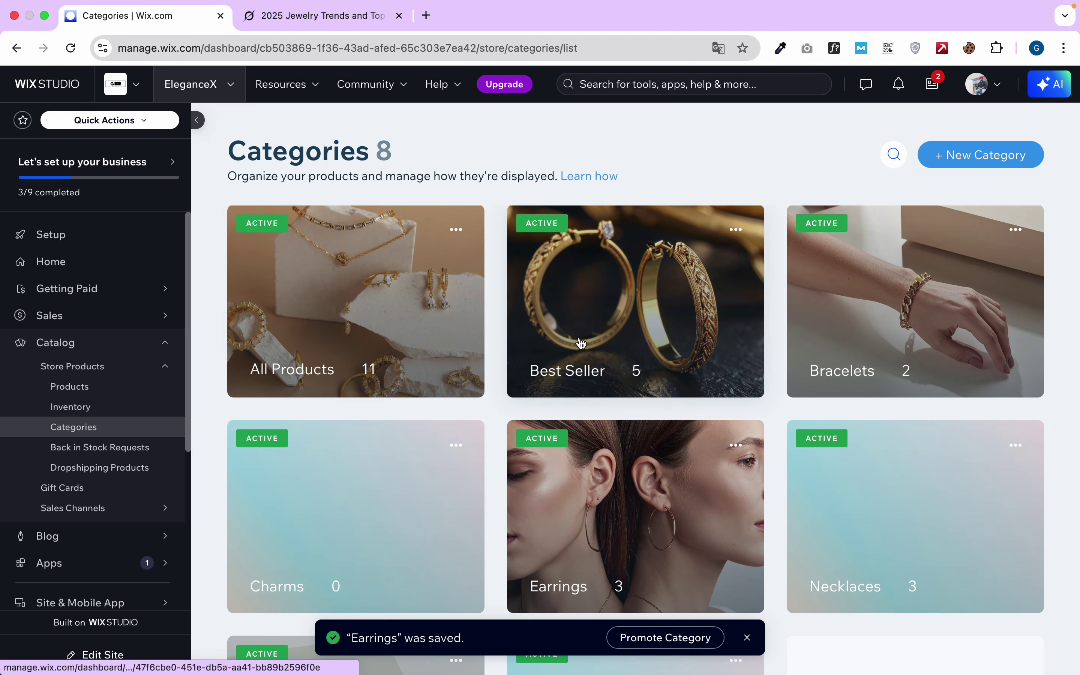
scroll(581, 344, "down", 5)
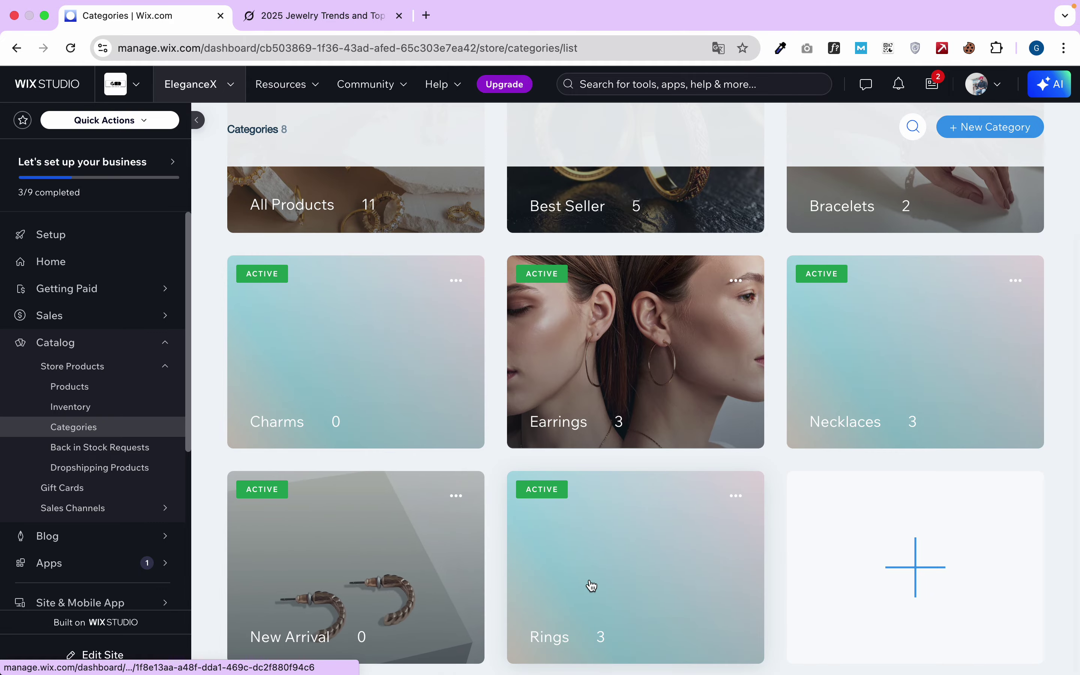
left_click(592, 586)
left_click(360, 387)
key("super+v")
Start adding a category image for Rings and search the Unsplash photos for "Rings"
left_click(582, 355)
left_click(108, 518)
left_click(311, 169)
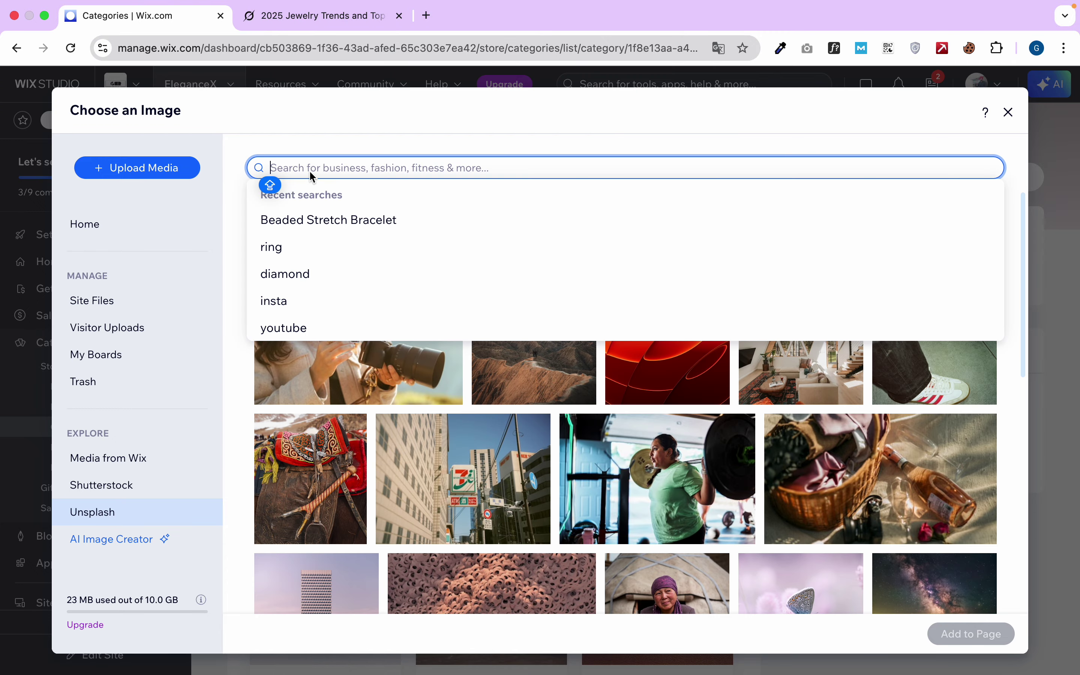
type("Rings")
key("Return")
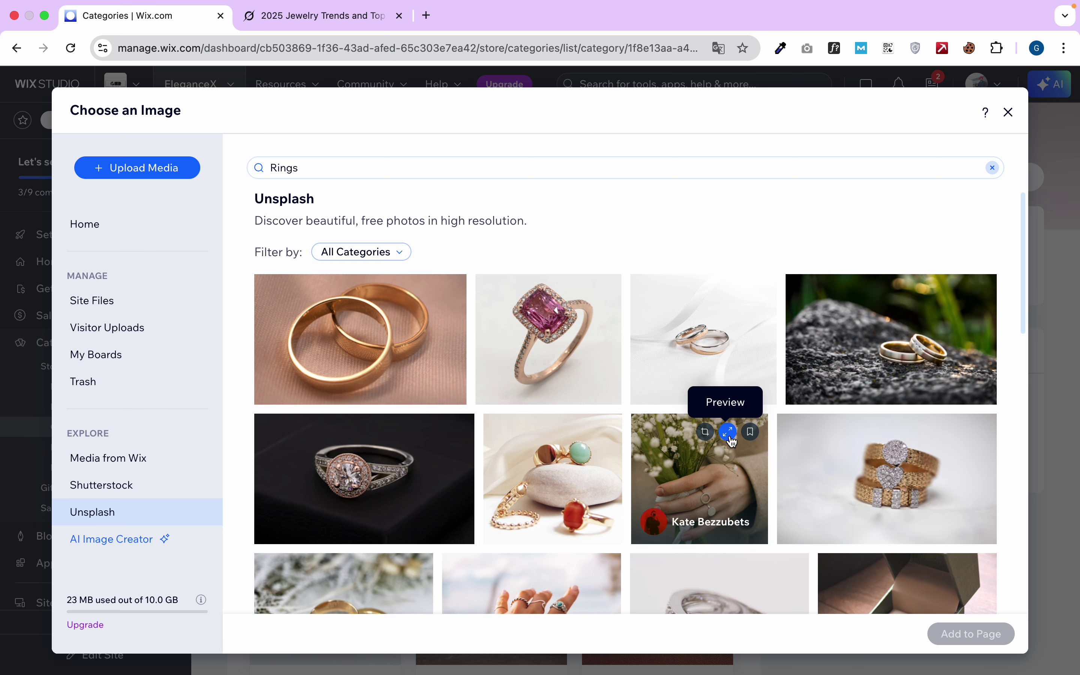
Add the Unsplash photo of a ringed hand resting on a woman's chest above white fabric as the Rings category image and save
scroll(554, 474, "down", 4)
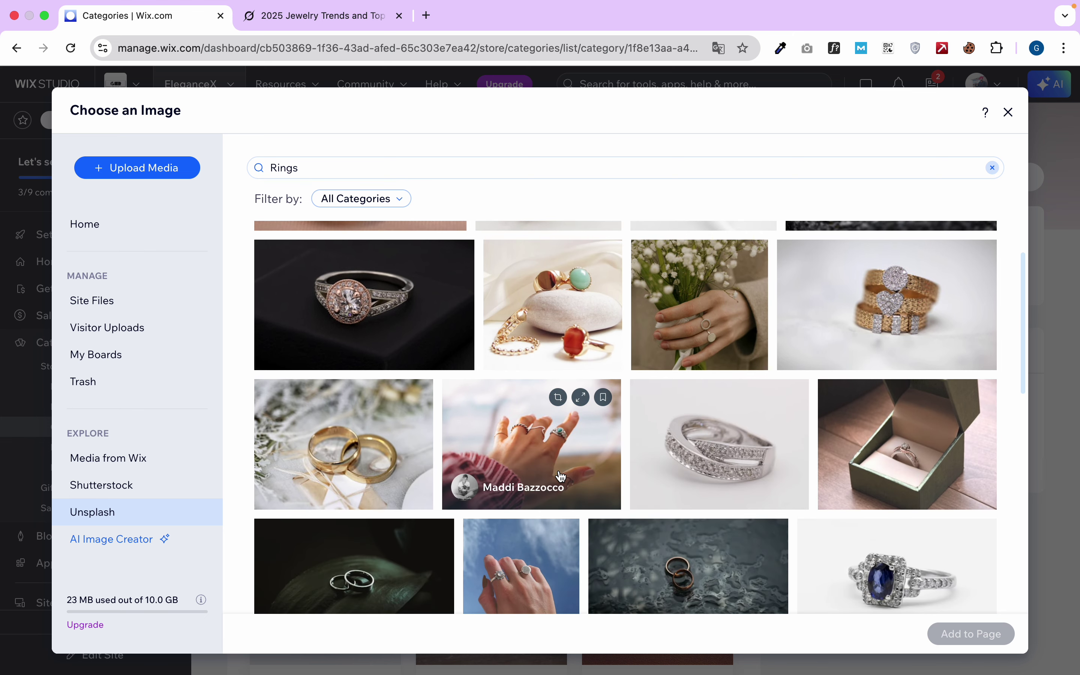
scroll(561, 477, "up", 1)
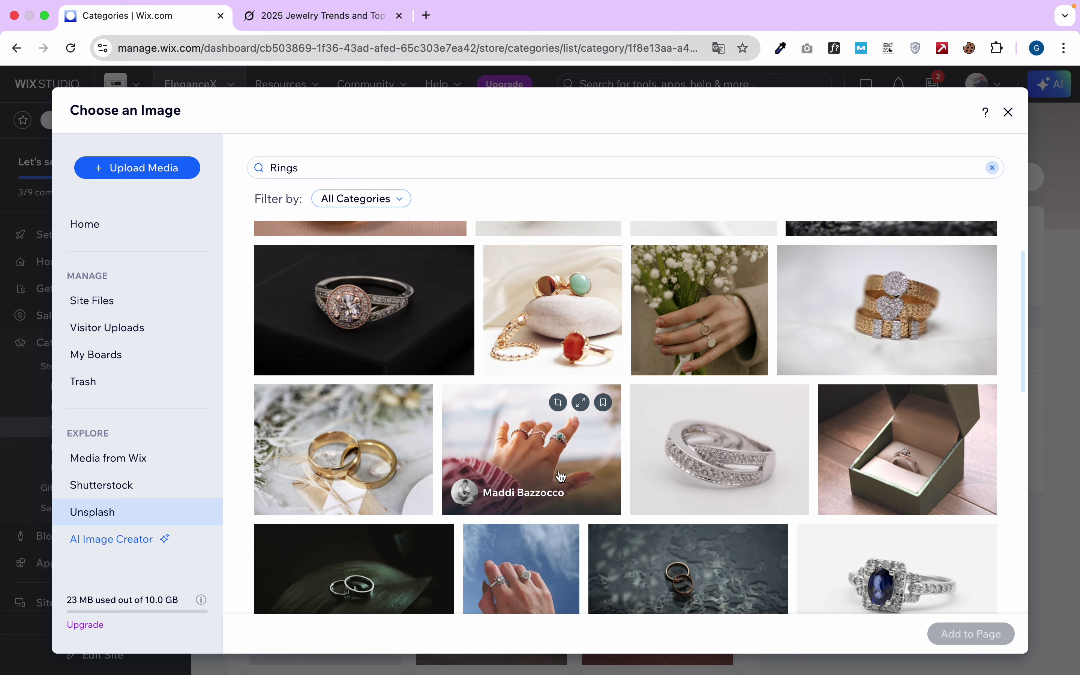
scroll(758, 448, "down", 4)
scroll(758, 449, "up", 1)
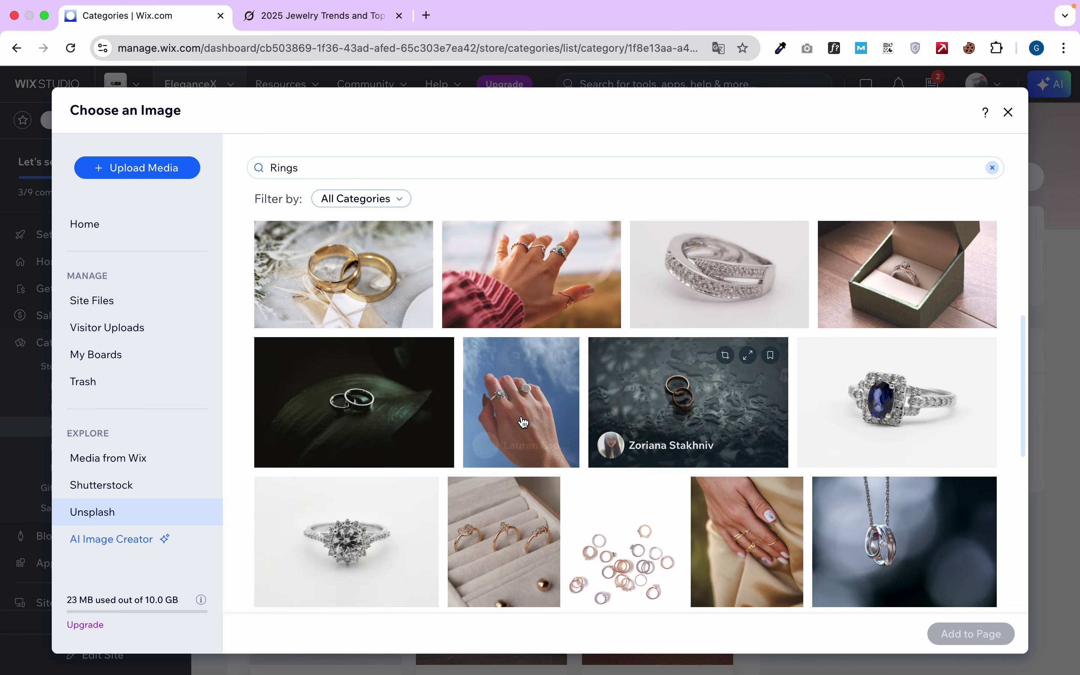
left_click(526, 415)
mouse_move(314, 504)
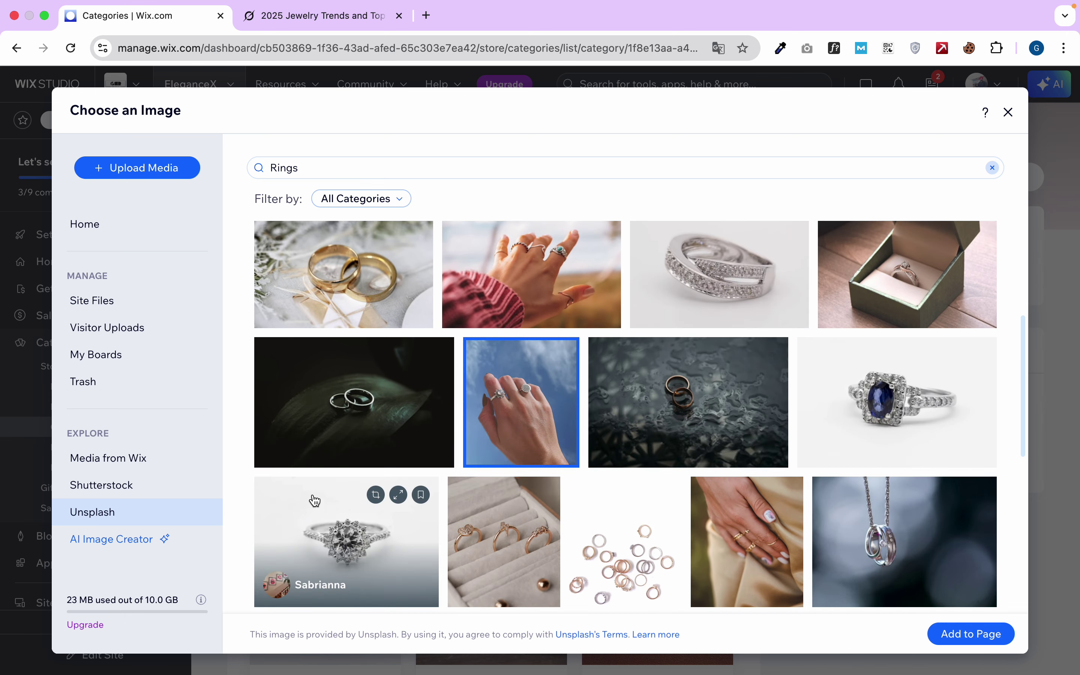
left_click(504, 553)
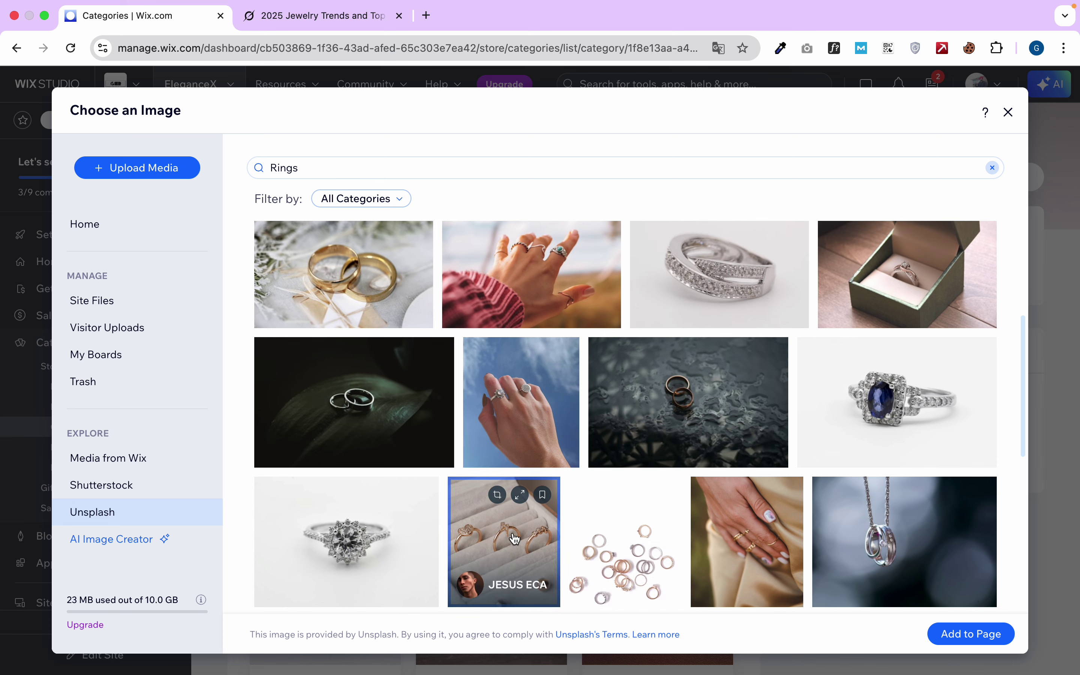
scroll(807, 560, "down", 10)
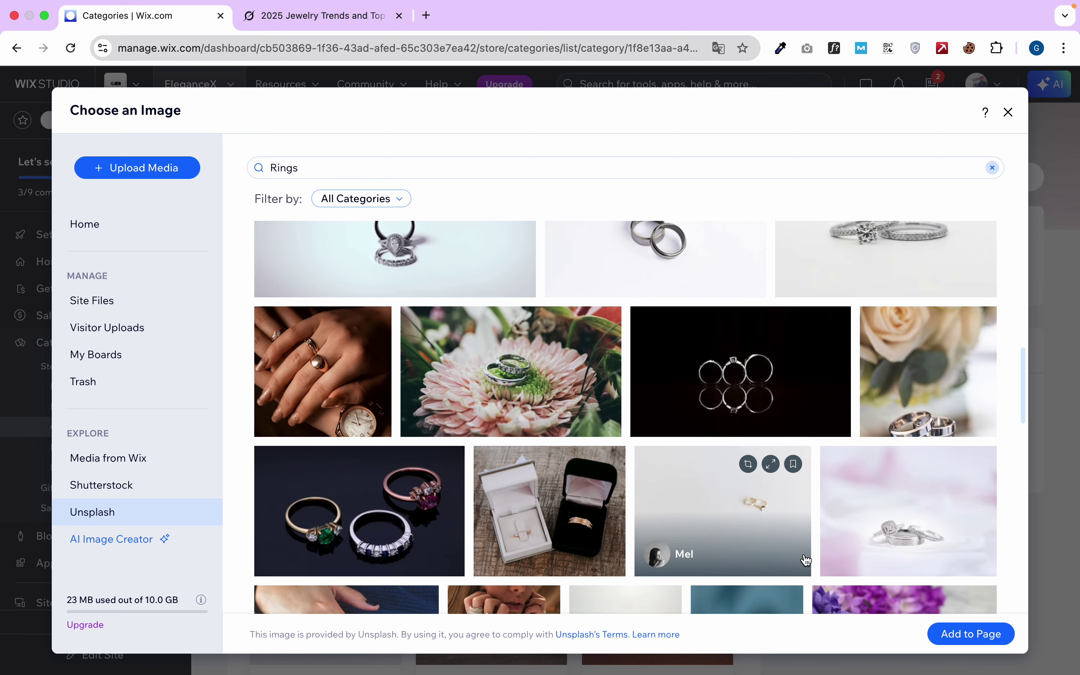
scroll(807, 561, "down", 6)
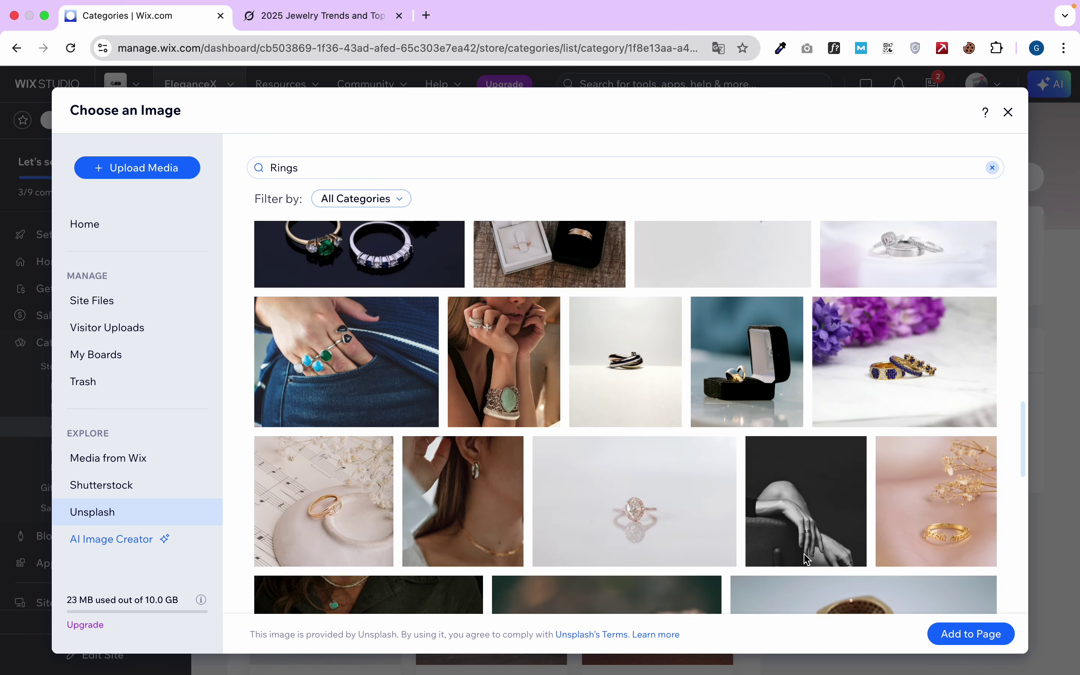
scroll(691, 405, "down", 4)
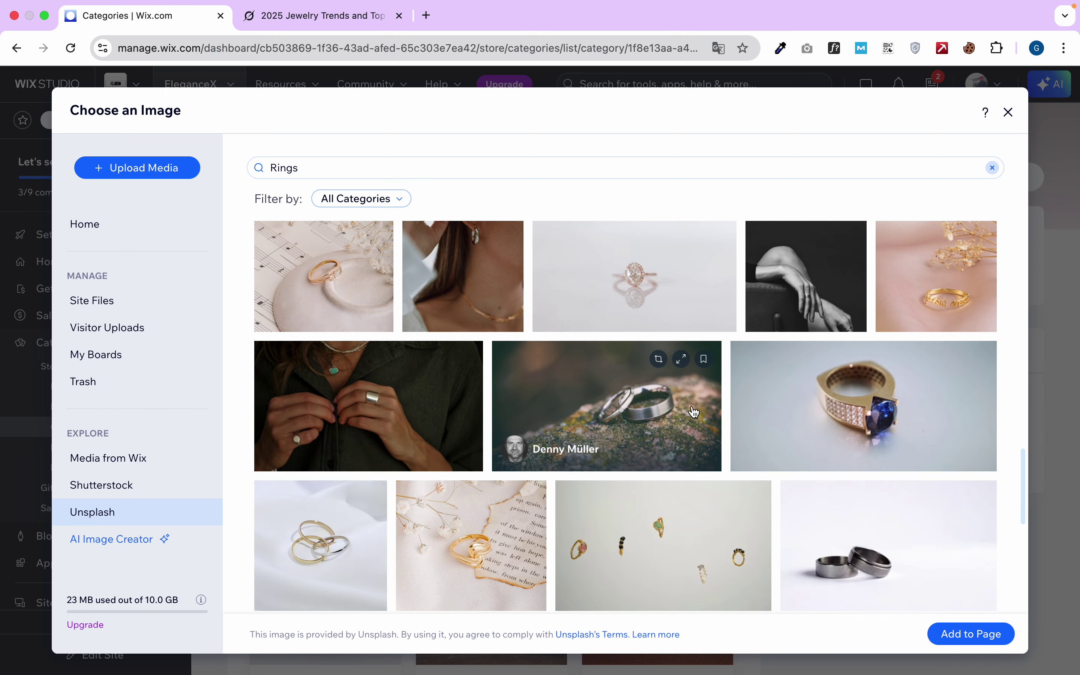
scroll(695, 412, "down", 6)
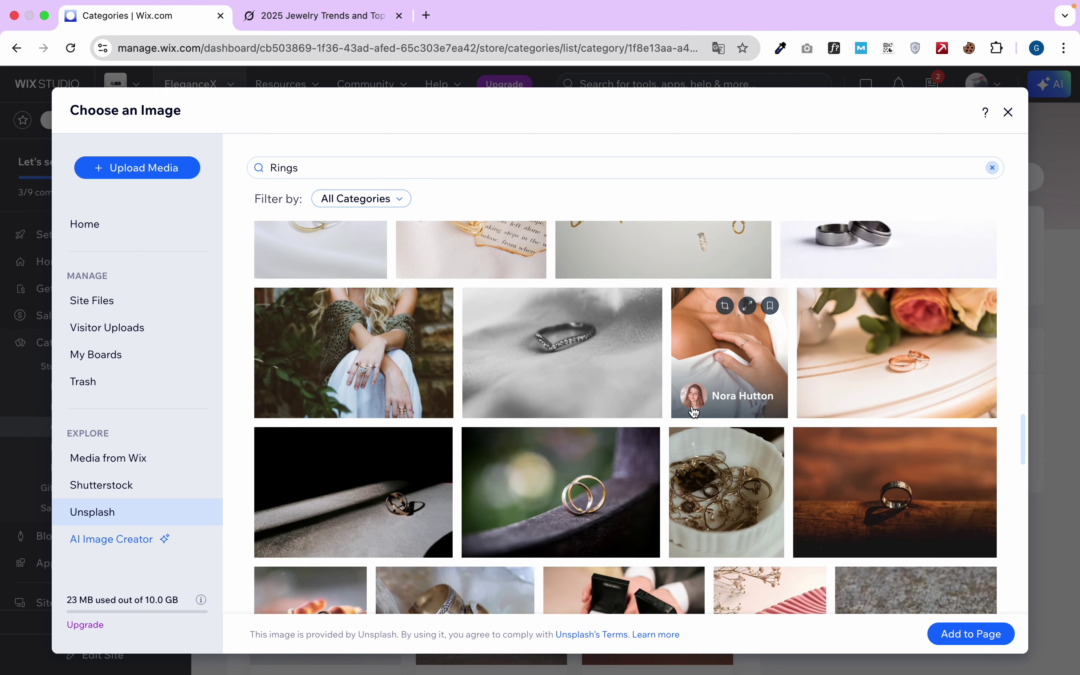
left_click(764, 353)
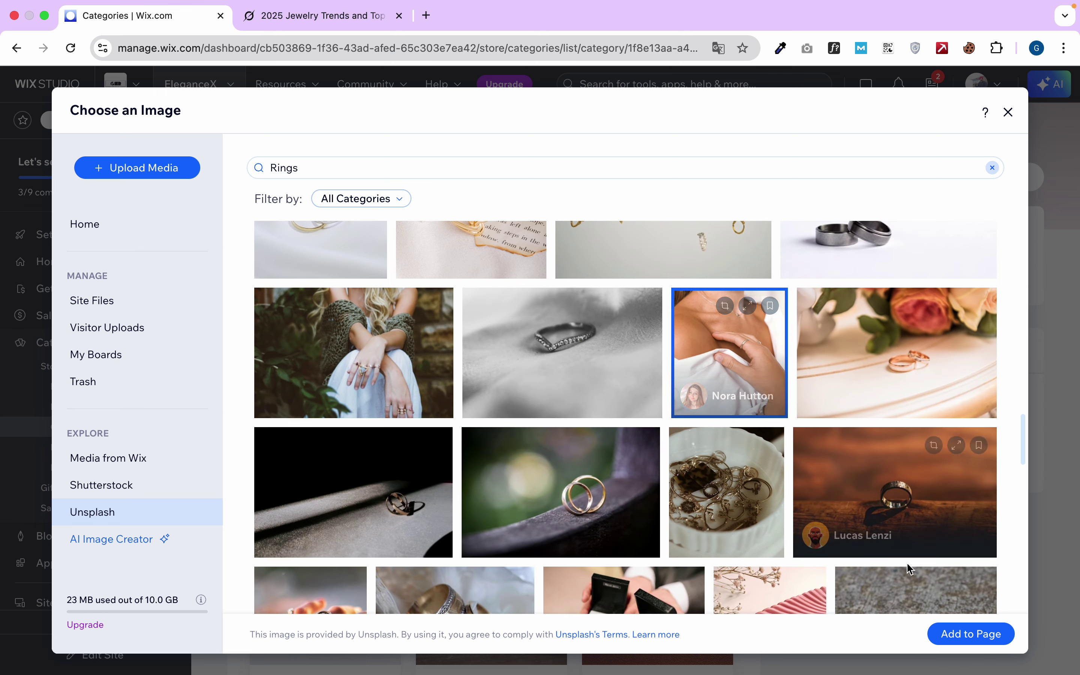
left_click(956, 631)
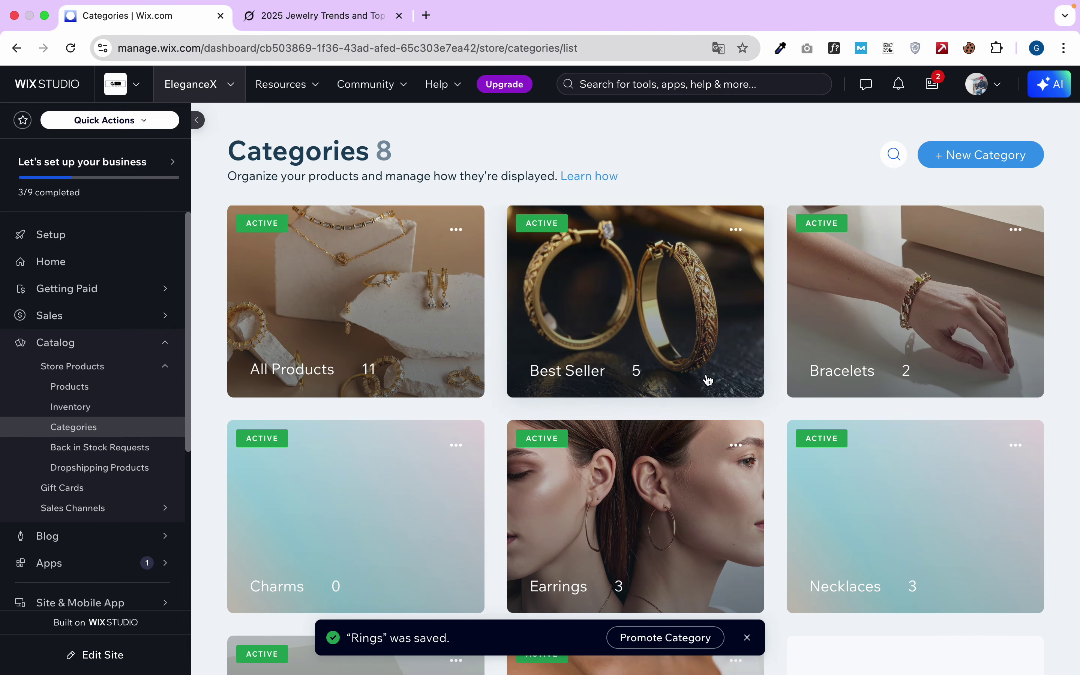
Copy the Necklace text from the Grok chat into the Necklaces category's header description in Wix and start adding a category image
scroll(873, 319, "down", 4)
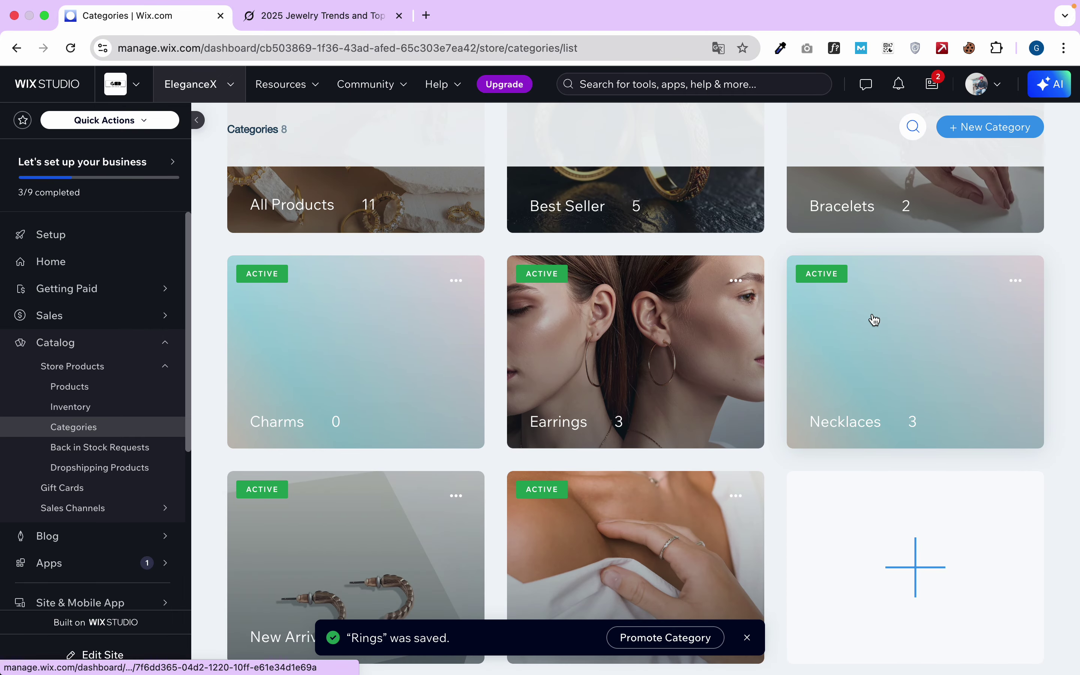
left_click(879, 354)
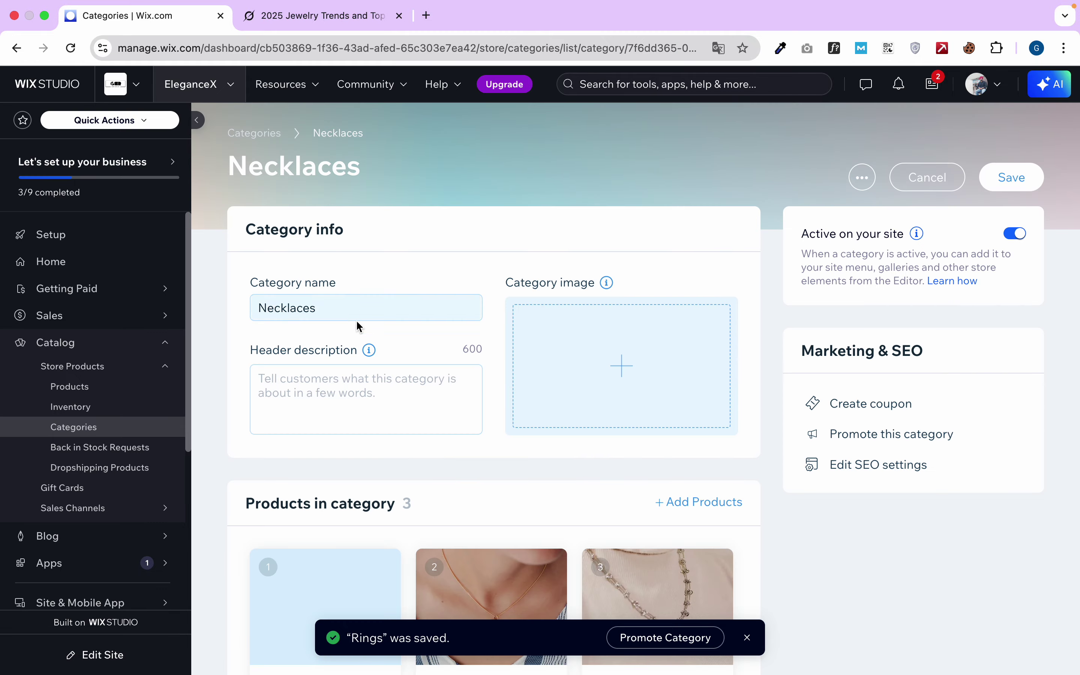
left_click(334, 19)
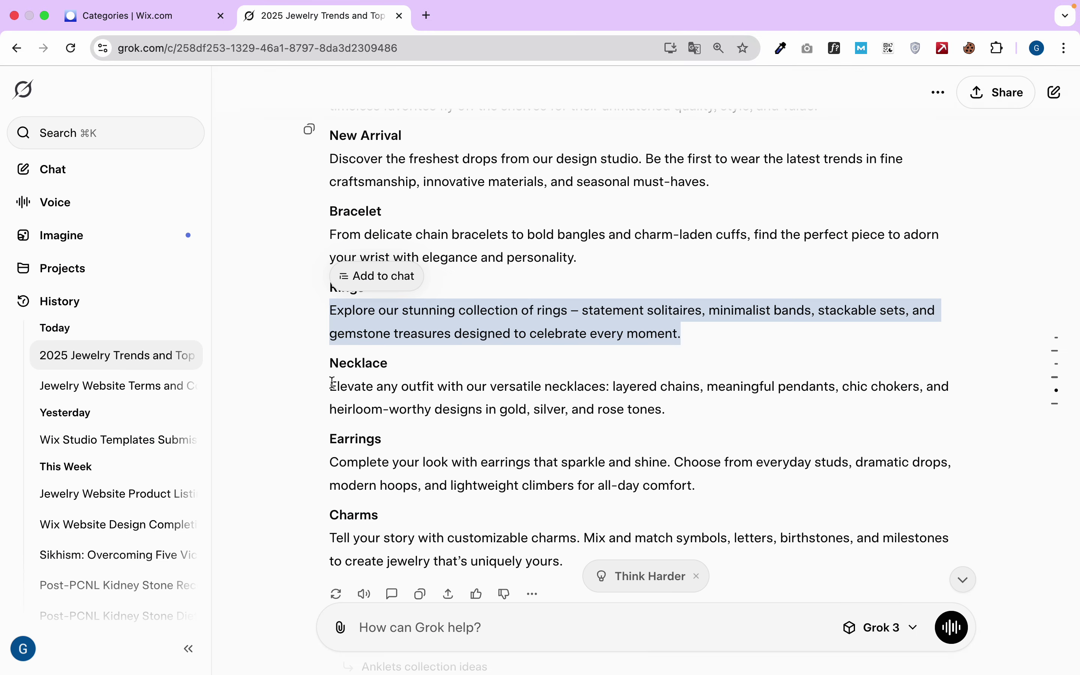
left_click_drag(331, 384, 710, 402)
key("super+c")
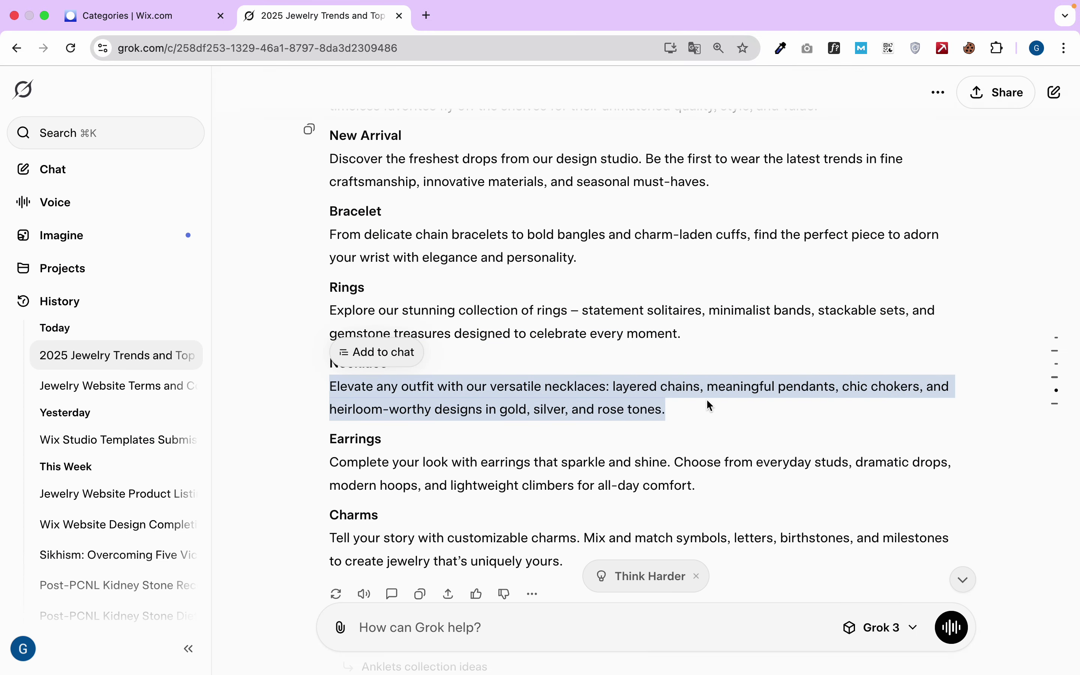
left_click(101, 15)
left_click(378, 391)
key("super+v")
left_click(581, 353)
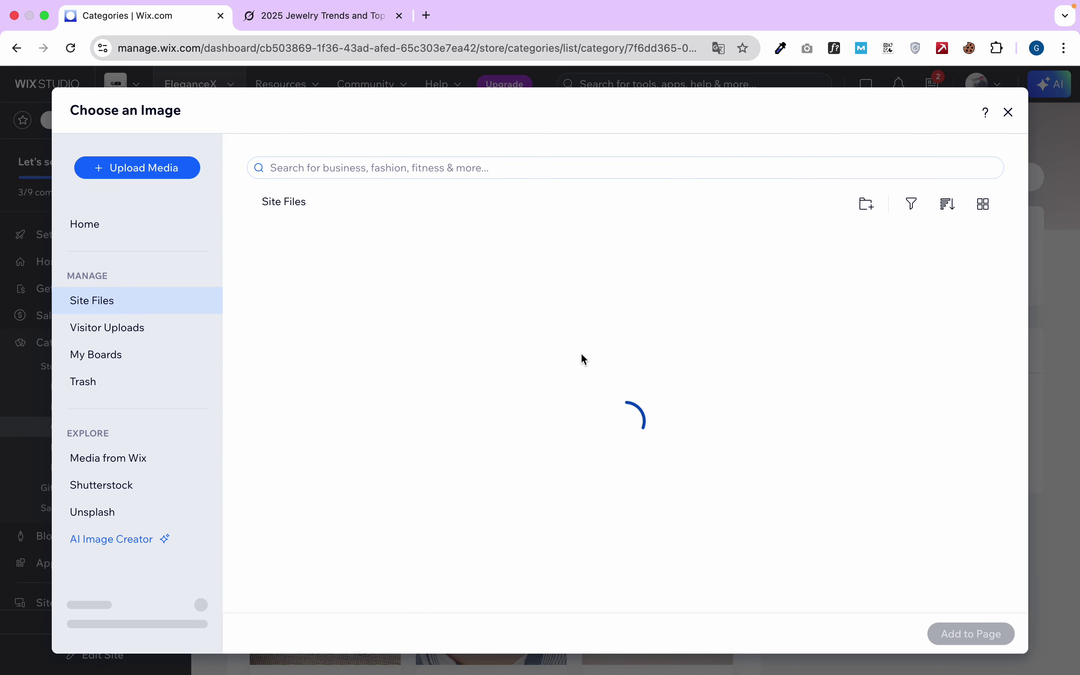
left_click(366, 166)
type("n")
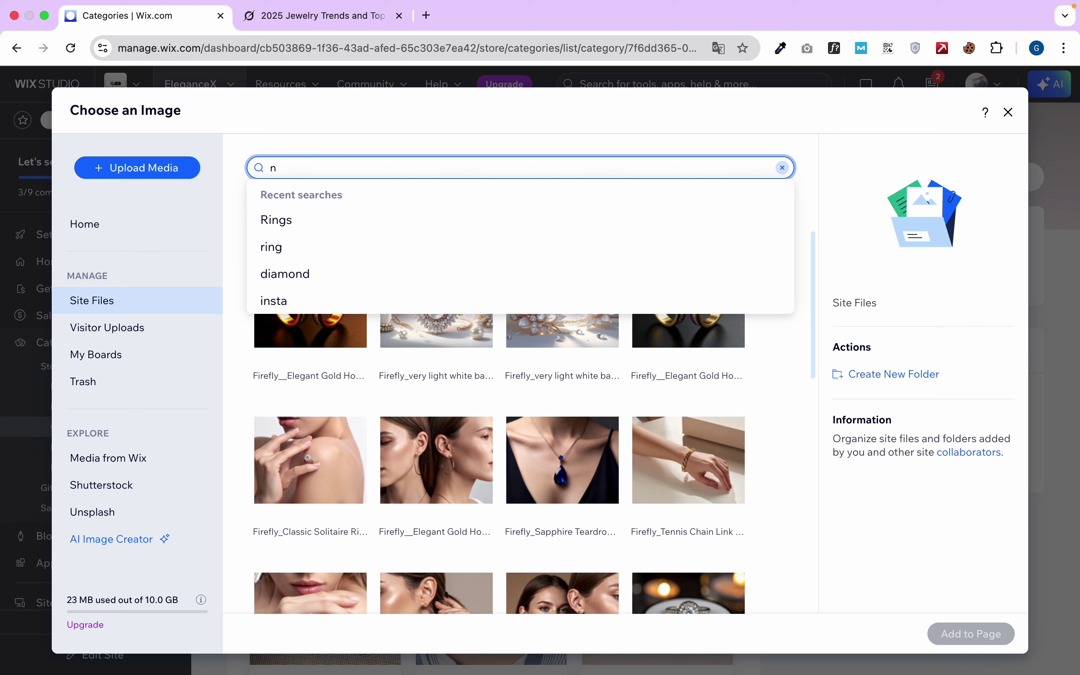
type("ac")
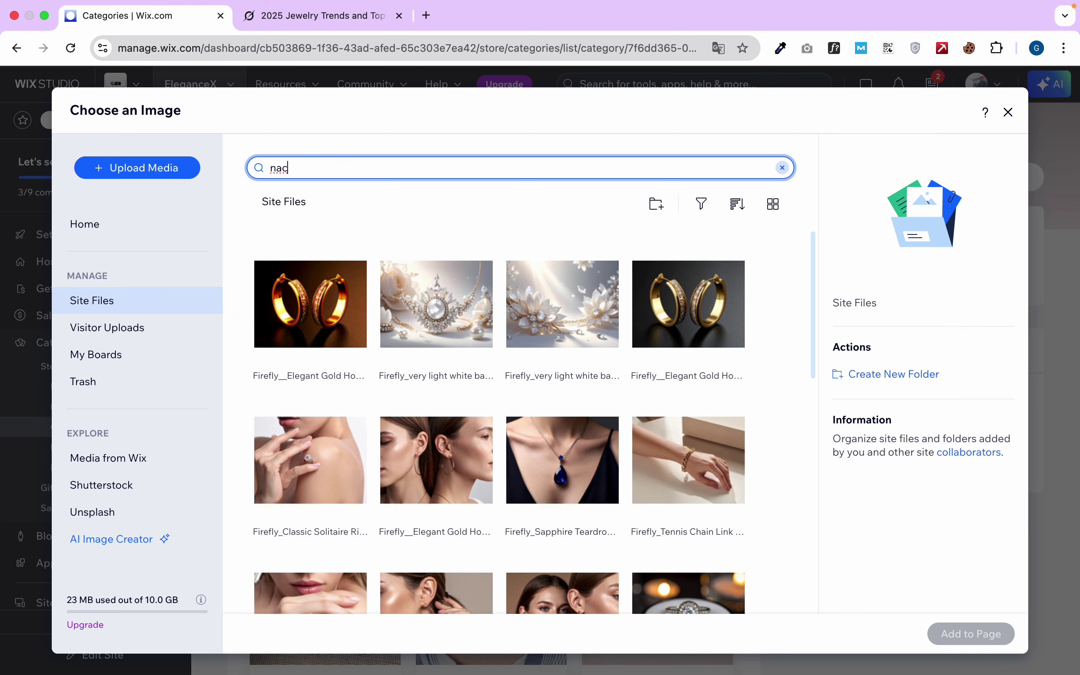
key("BackSpace")
type("e")
key("BackSpace")
left_click(374, 14)
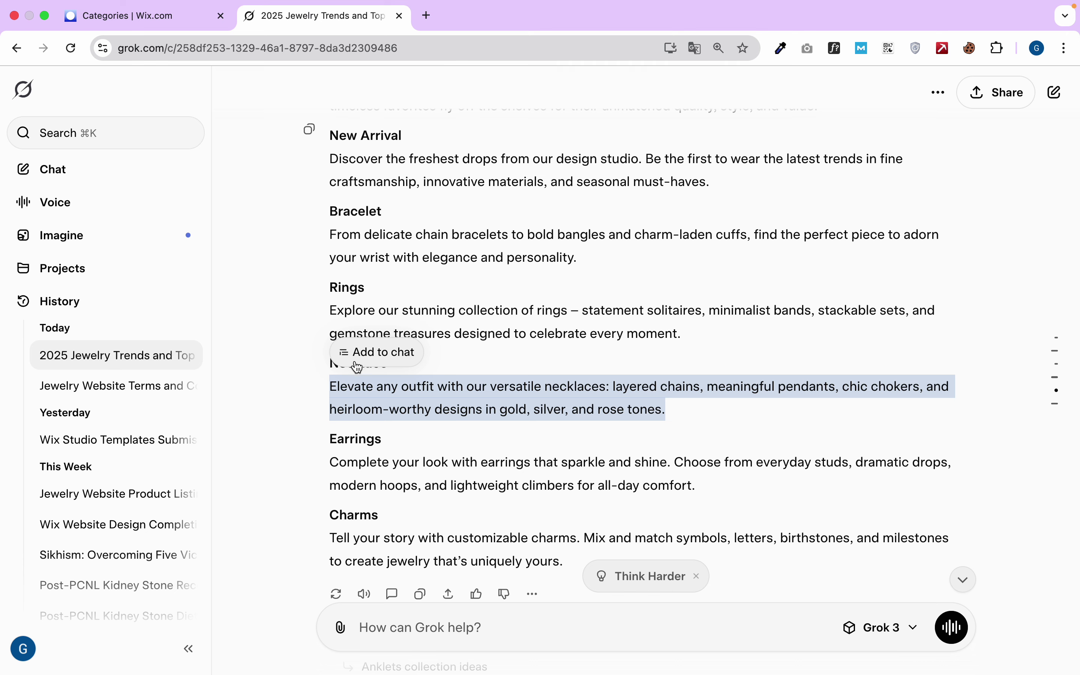
left_click(312, 392)
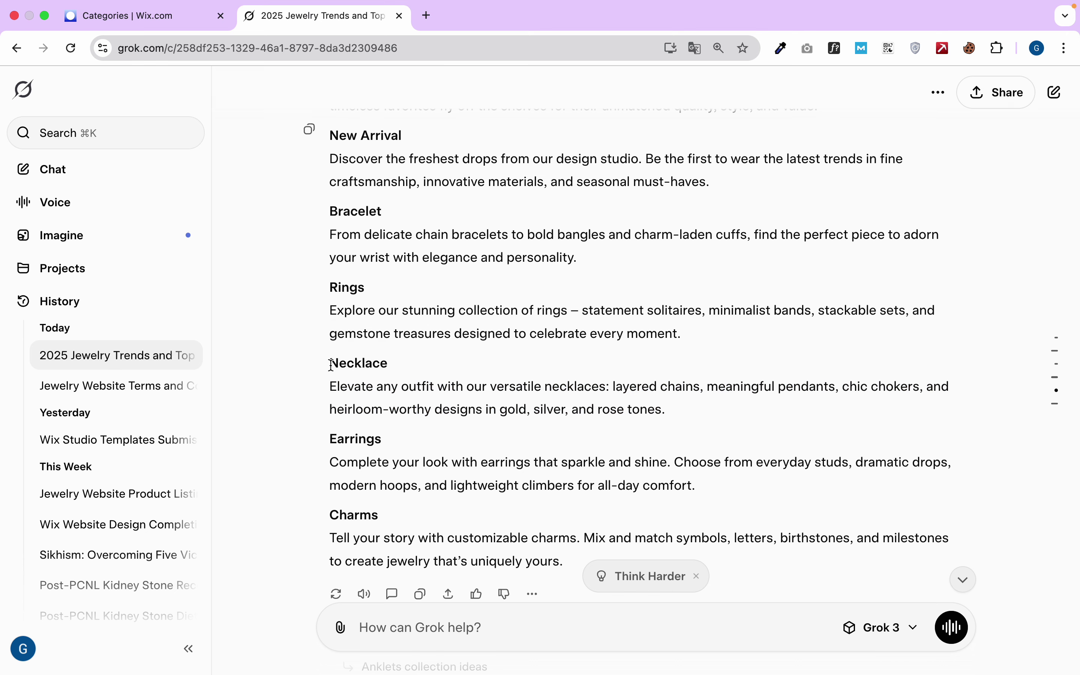
left_click(143, 16)
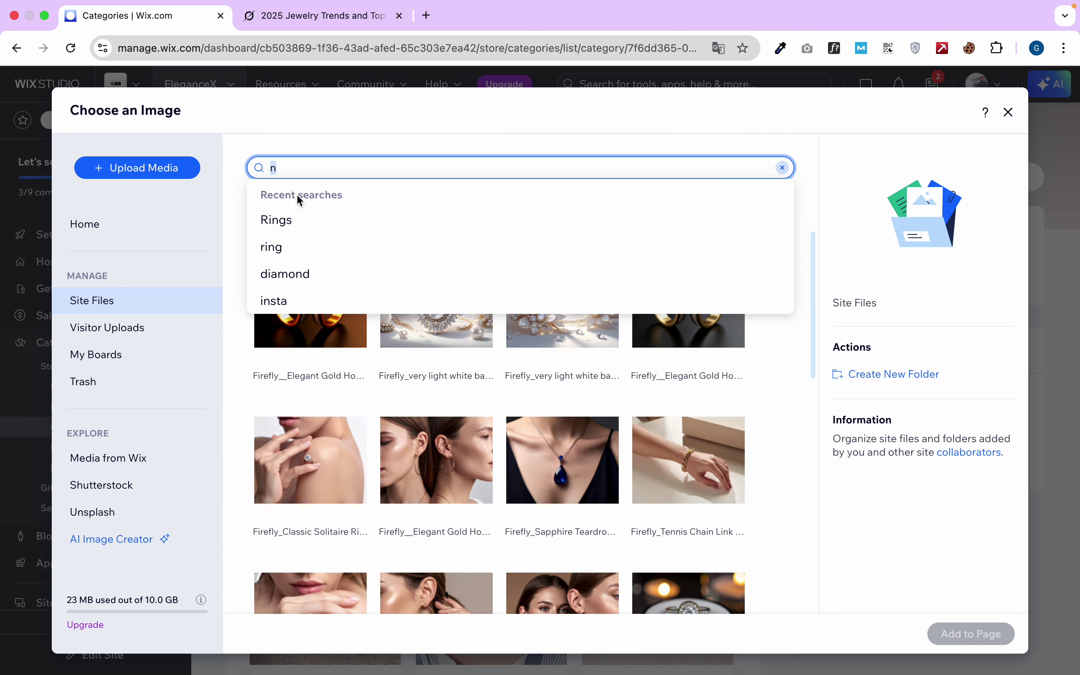
left_click(333, 173)
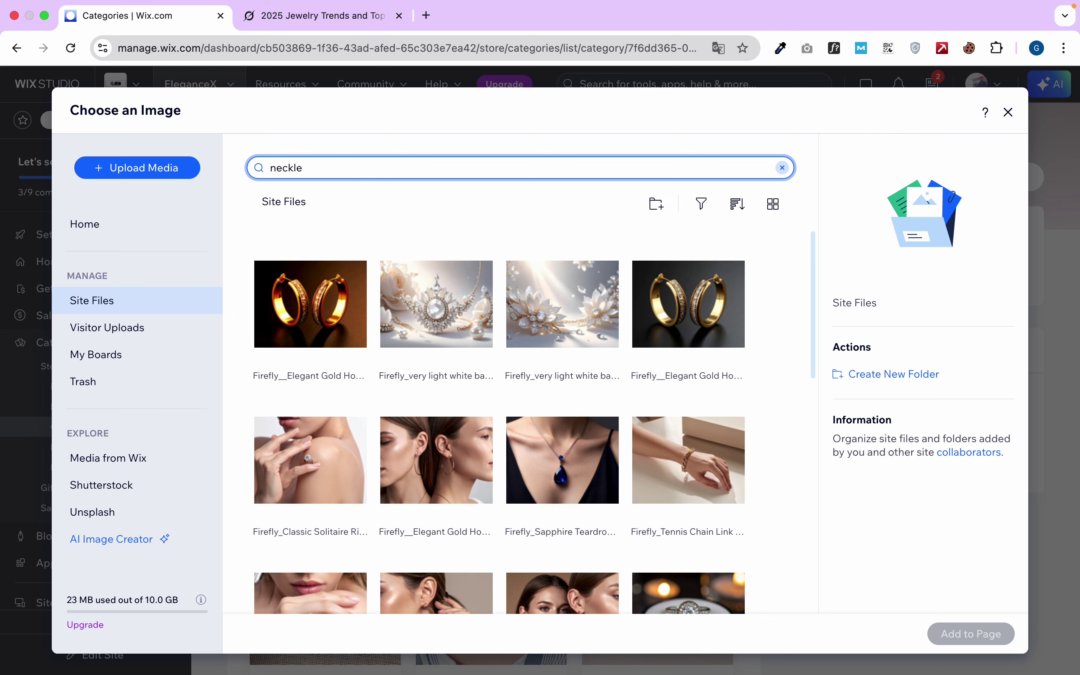
Copy the heading "Necklace" from the Grok chat and search the Wix image library for it
left_click(299, 14)
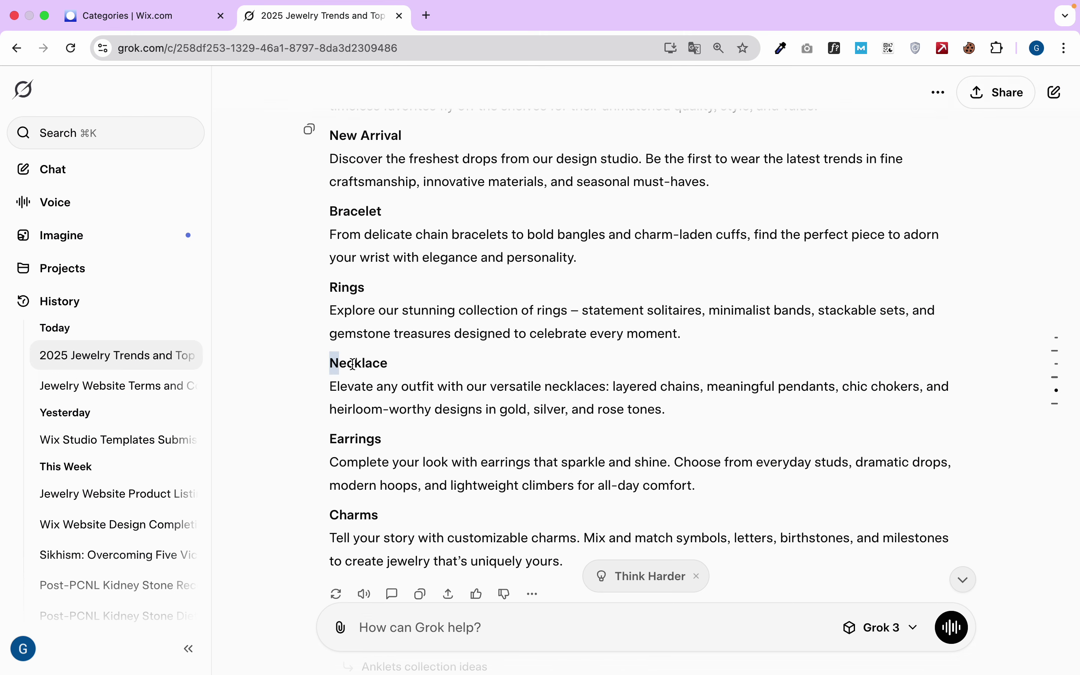
left_click_drag(343, 364, 411, 370)
key("super+c")
key("ctrl+shift+Tab")
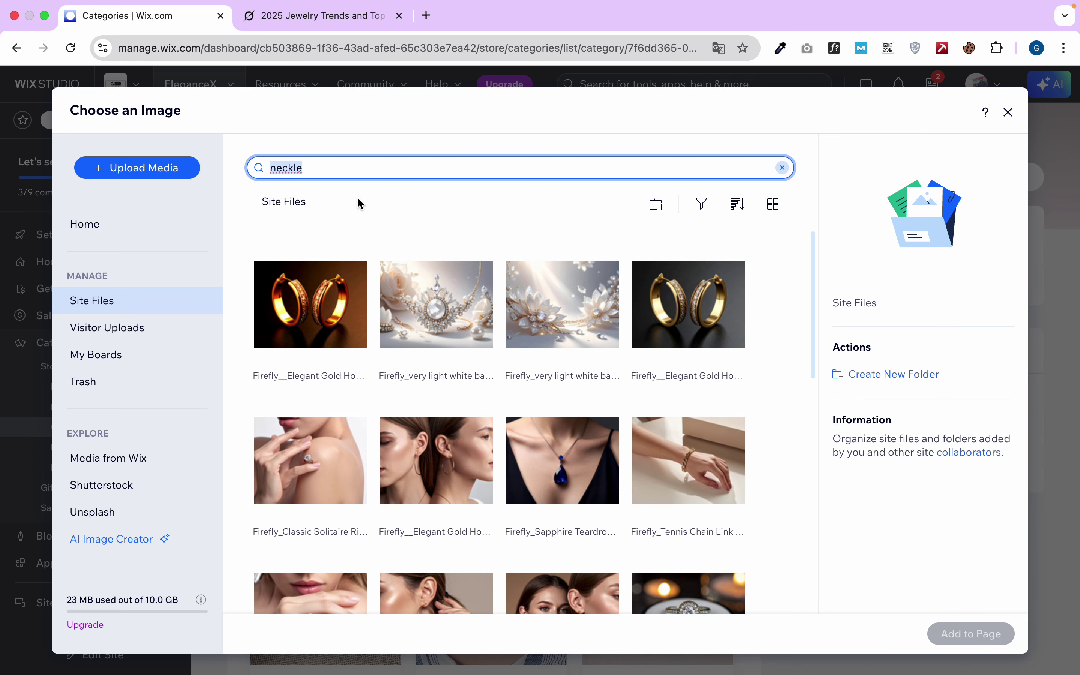
key("super+v")
key("Return")
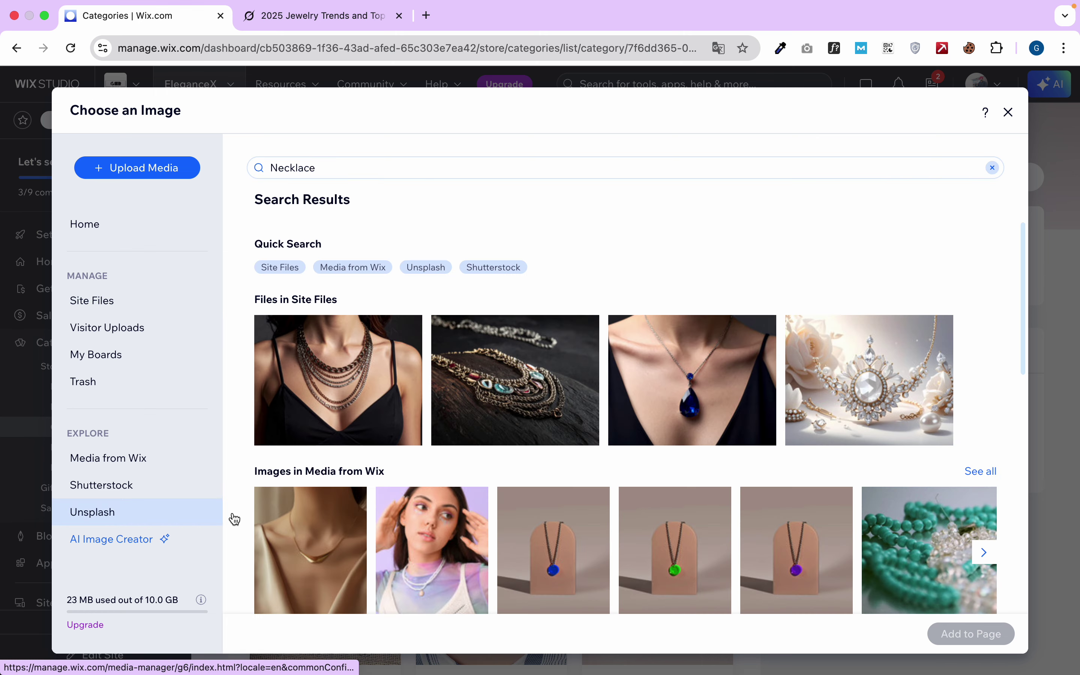
Add the Unsplash photo of a fine layered necklace with a small round pendant as the Necklaces category image and save
scroll(389, 551, "down", 4)
left_click(308, 380)
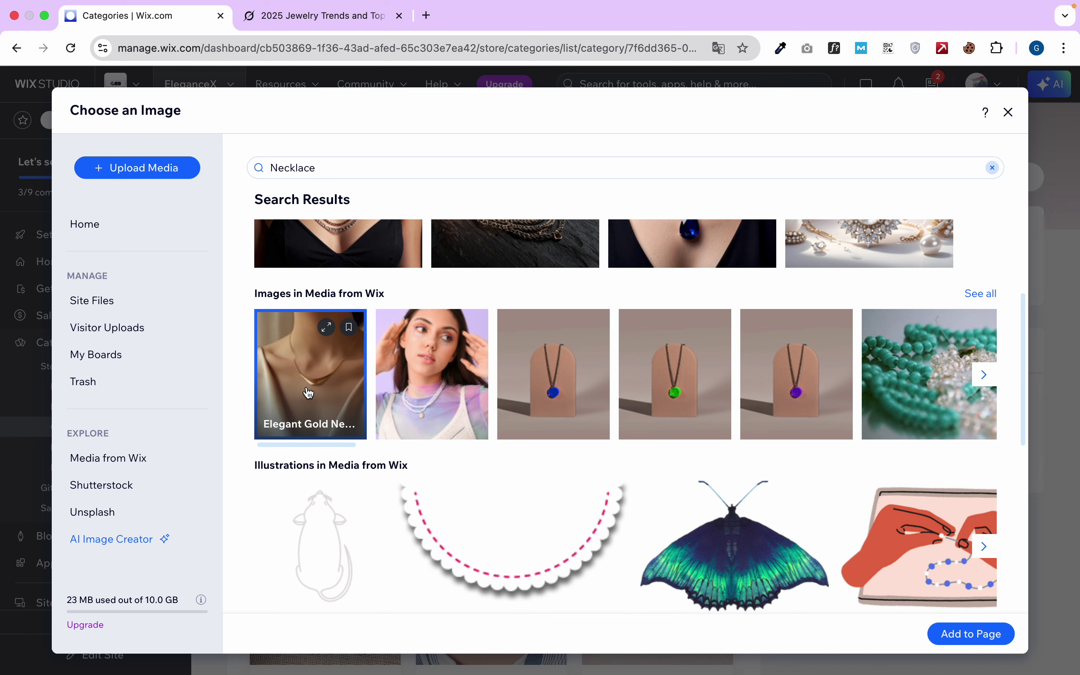
left_click(111, 521)
left_click(381, 164)
left_click(284, 219)
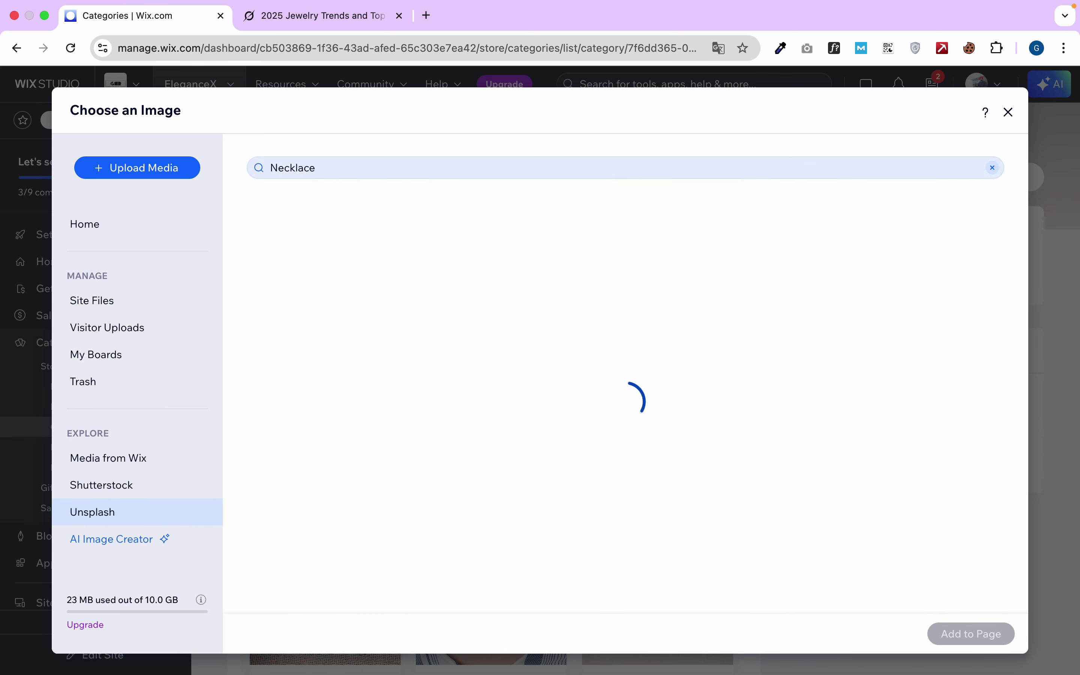
left_click(311, 339)
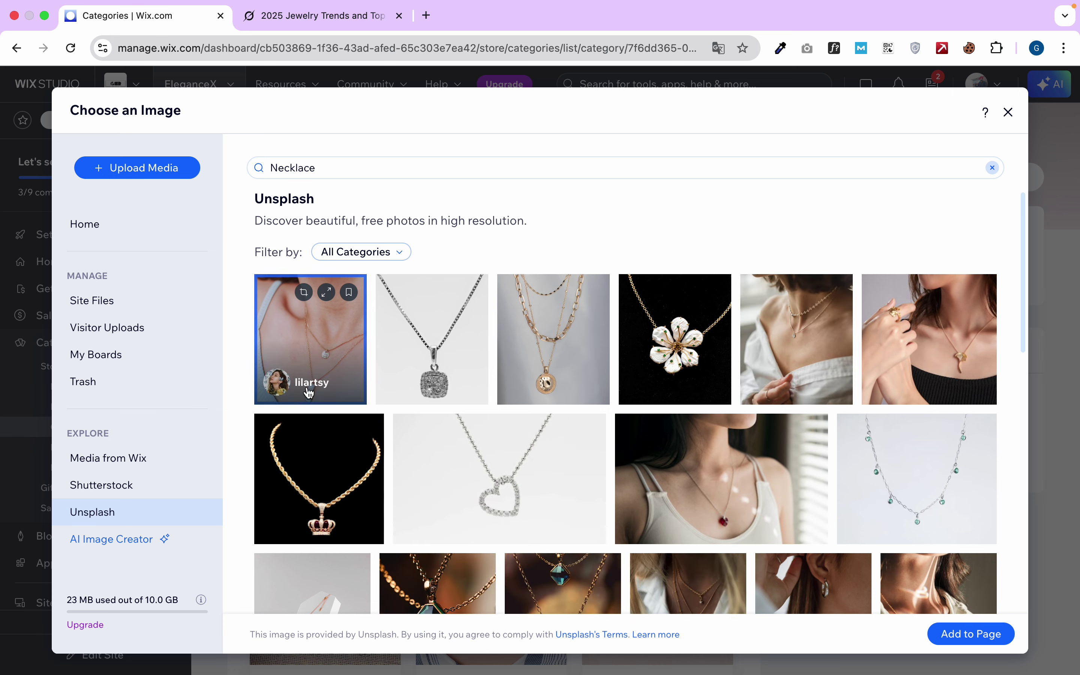
left_click(1000, 632)
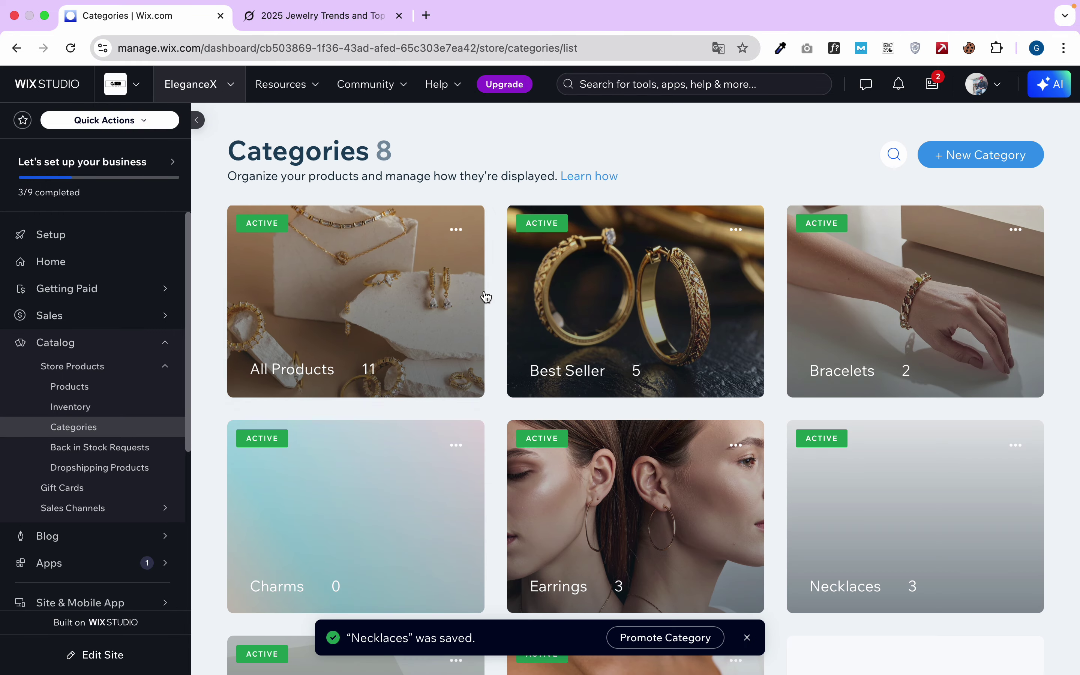
Start adding a category image for the Charms category and search the image library for "charms"
scroll(392, 364, "down", 3)
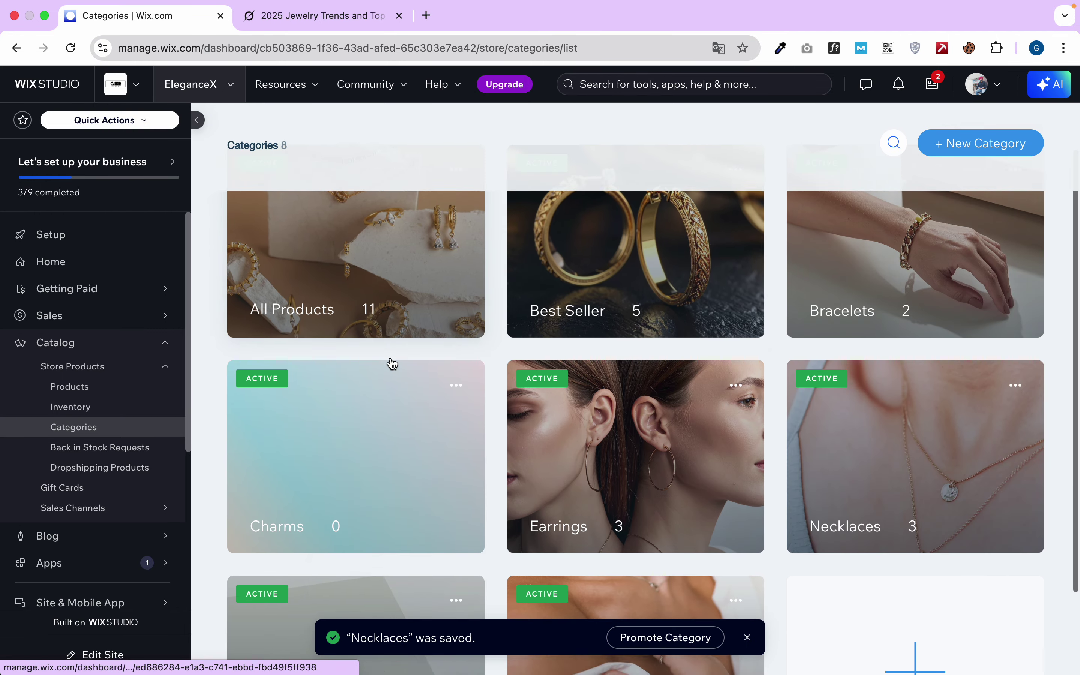
left_click(385, 380)
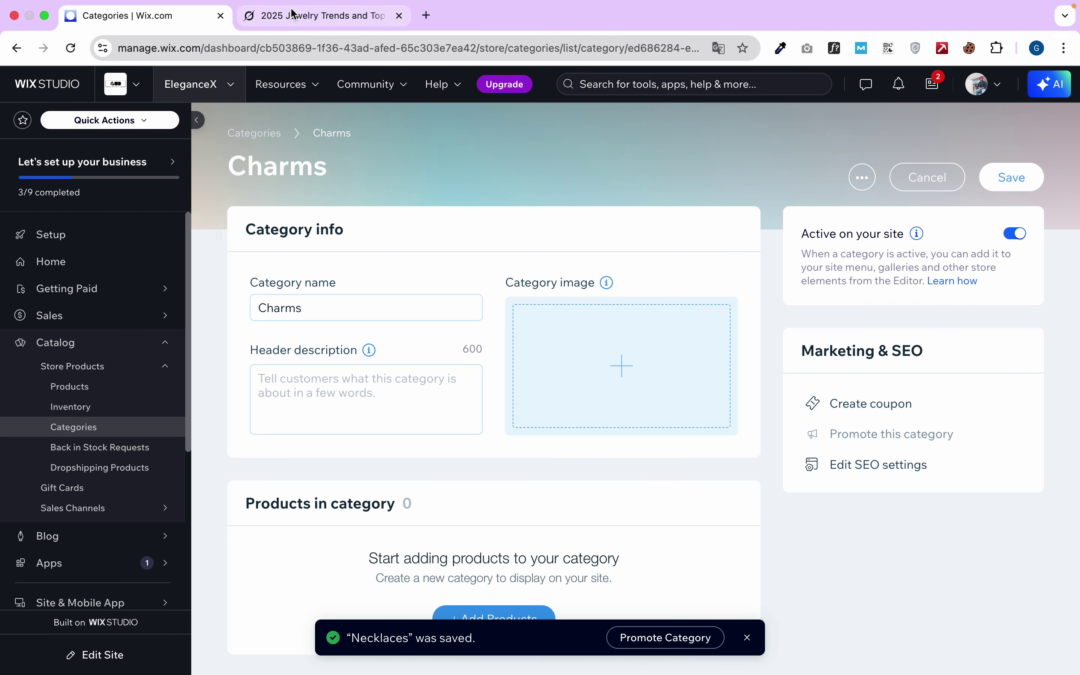
left_click(594, 355)
left_click(316, 168)
type("c")
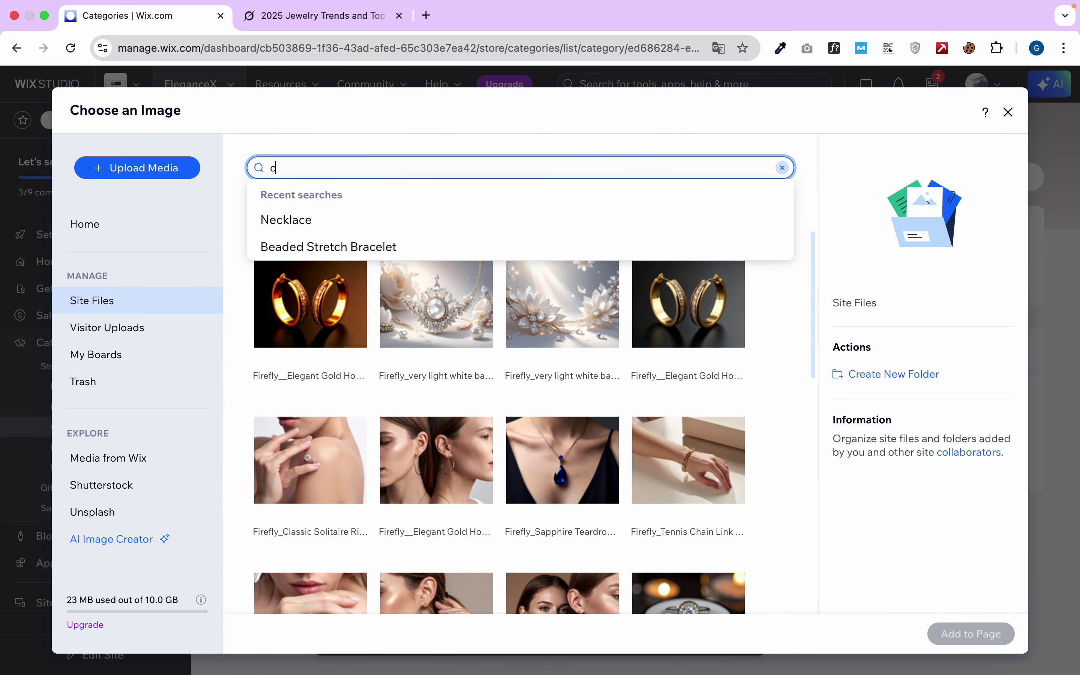
type("har")
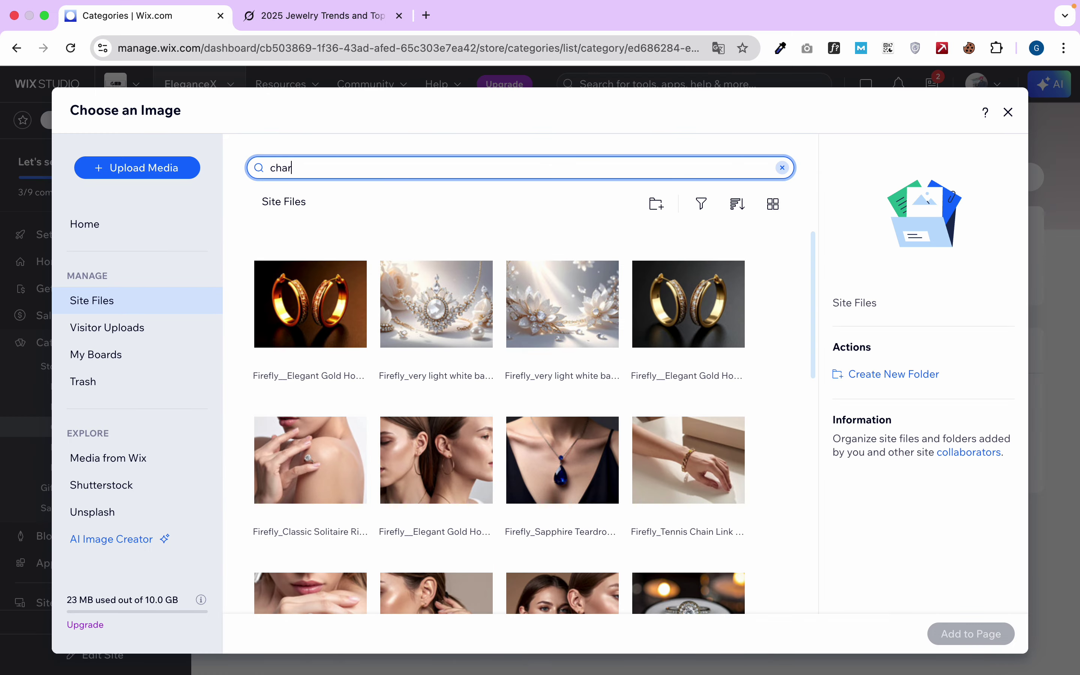
key("Return")
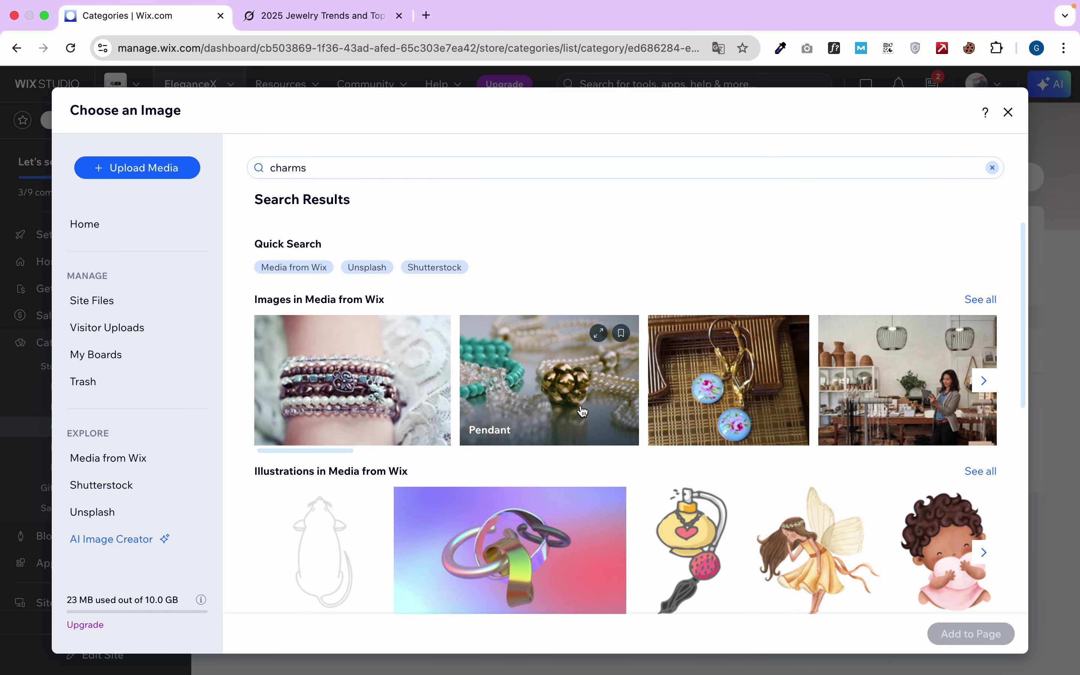
Add the Media from Wix photo of stacked beaded bracelets on a wrist as the Charms category image
left_click(583, 410)
left_click(346, 353)
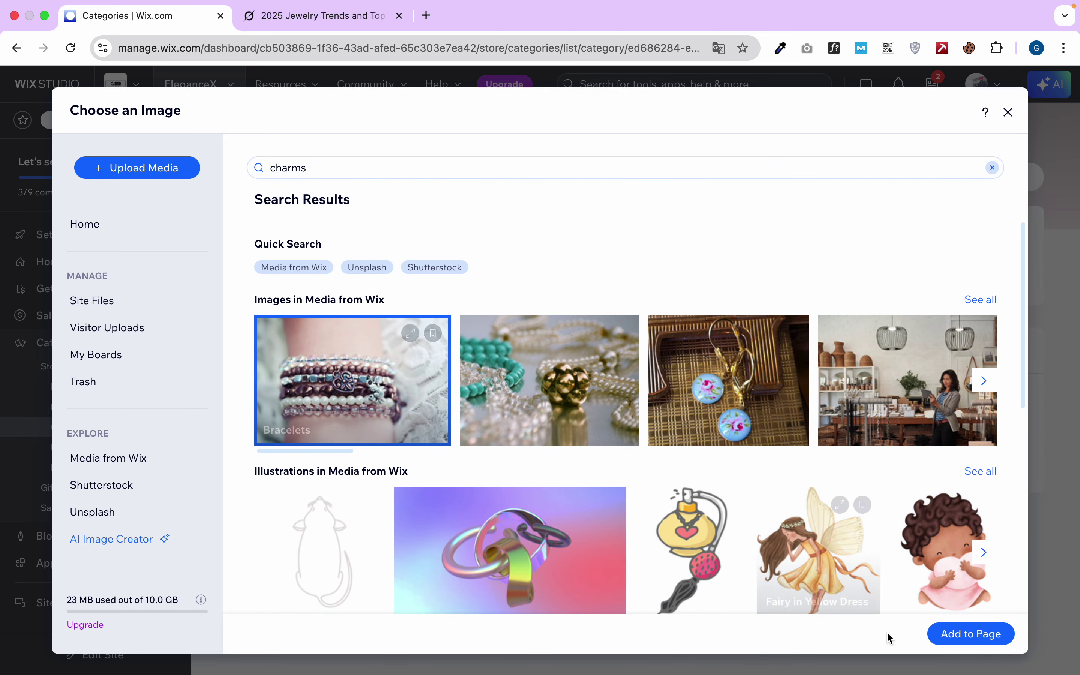
left_click(954, 631)
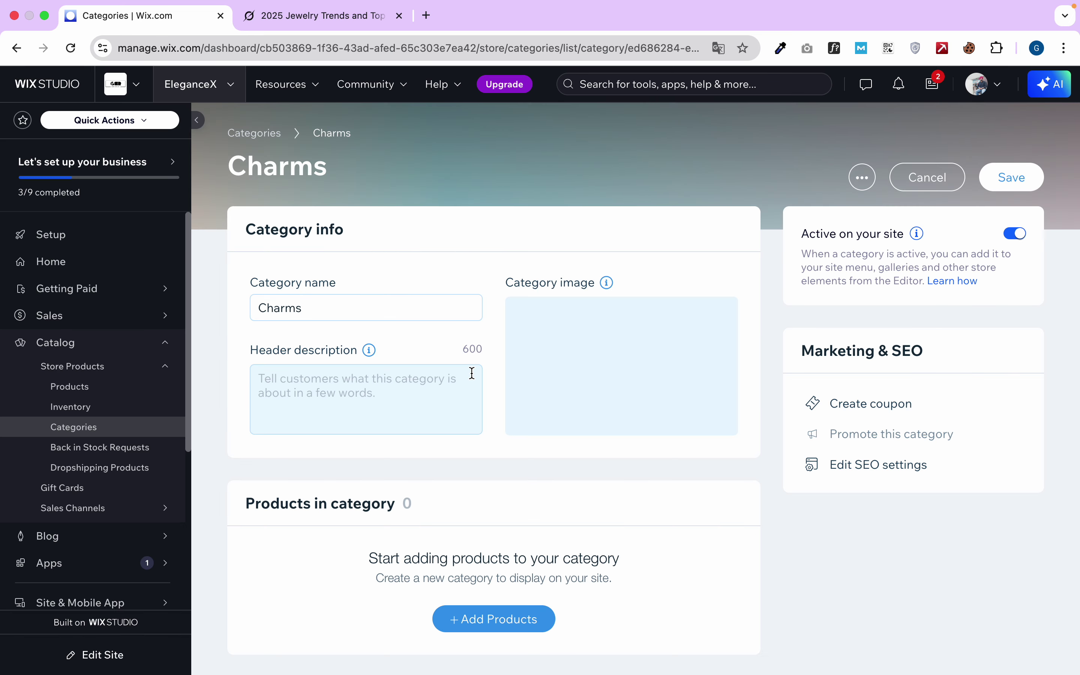
Copy the Charms text from the Grok chat into the Charms category's header description in Wix and save the category
left_click(308, 23)
scroll(338, 385, "down", 3)
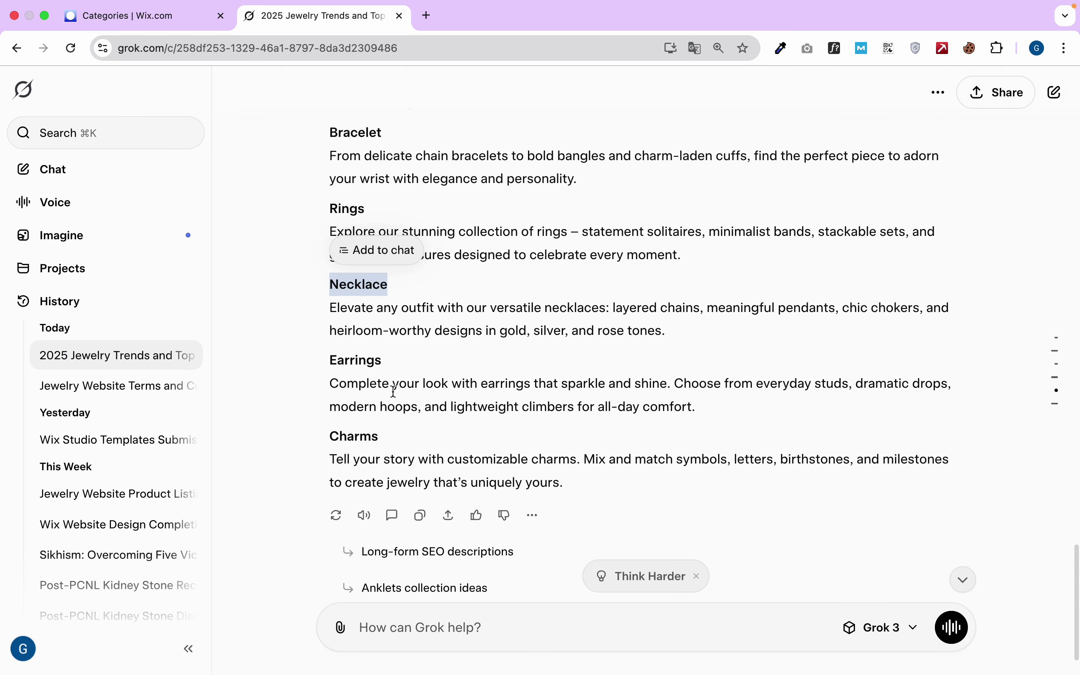
left_click_drag(329, 401, 614, 420)
key("super+c")
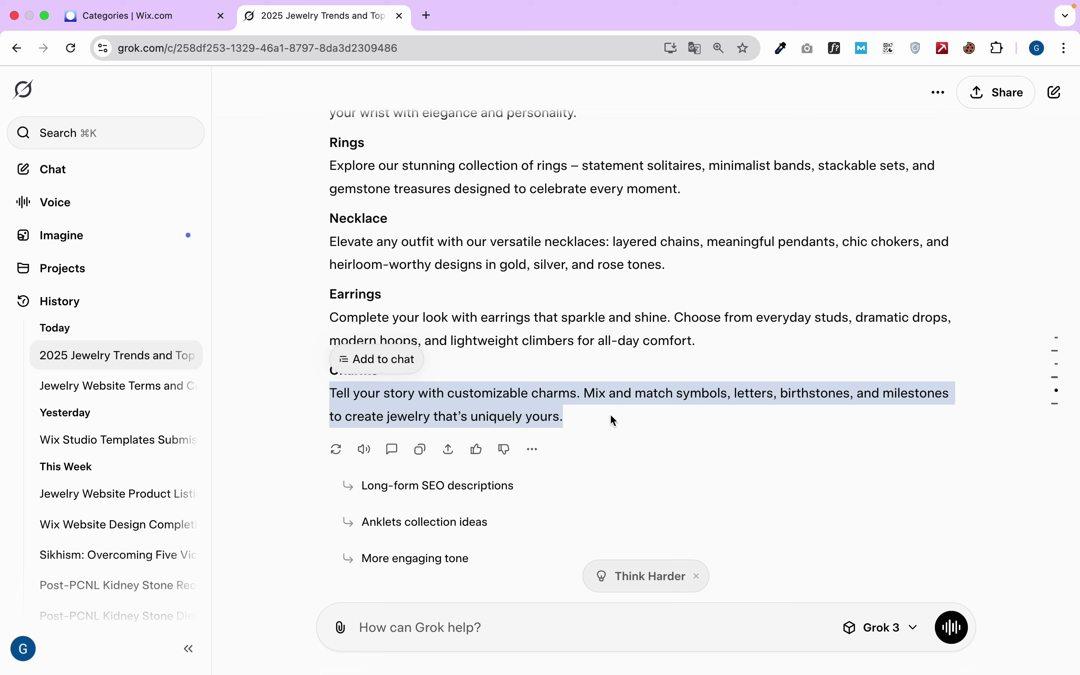
left_click(96, 25)
left_click(379, 376)
key("super+v")
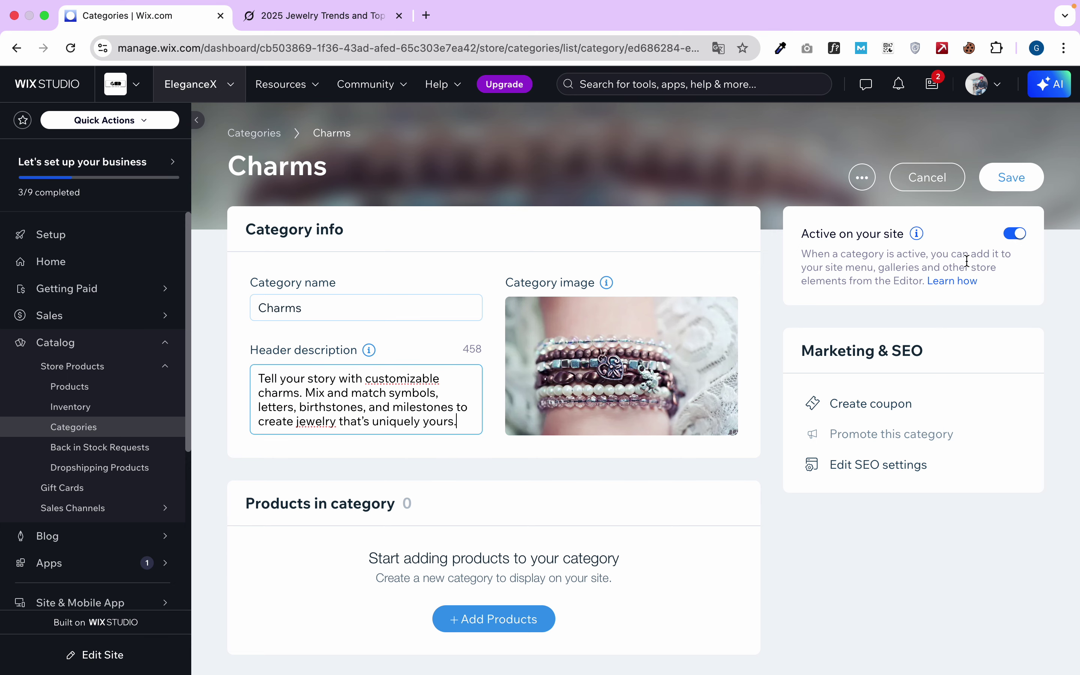
left_click(1017, 179)
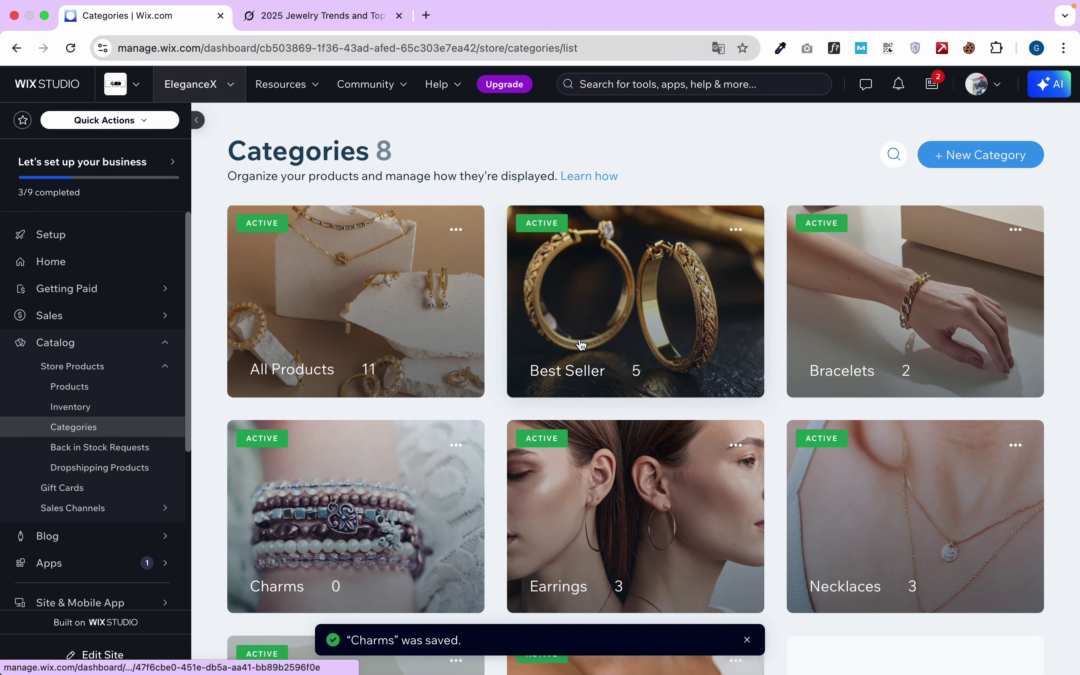
Open the New Arrival category and check its details and the products available to add, without adding any
scroll(317, 518, "down", 4)
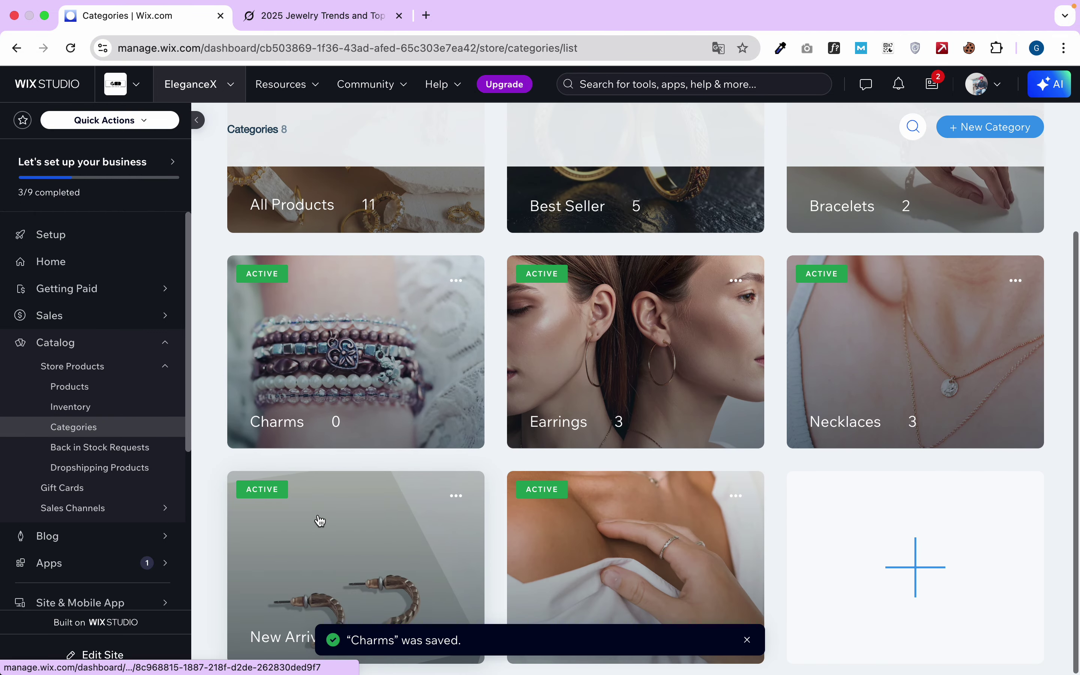
left_click(308, 554)
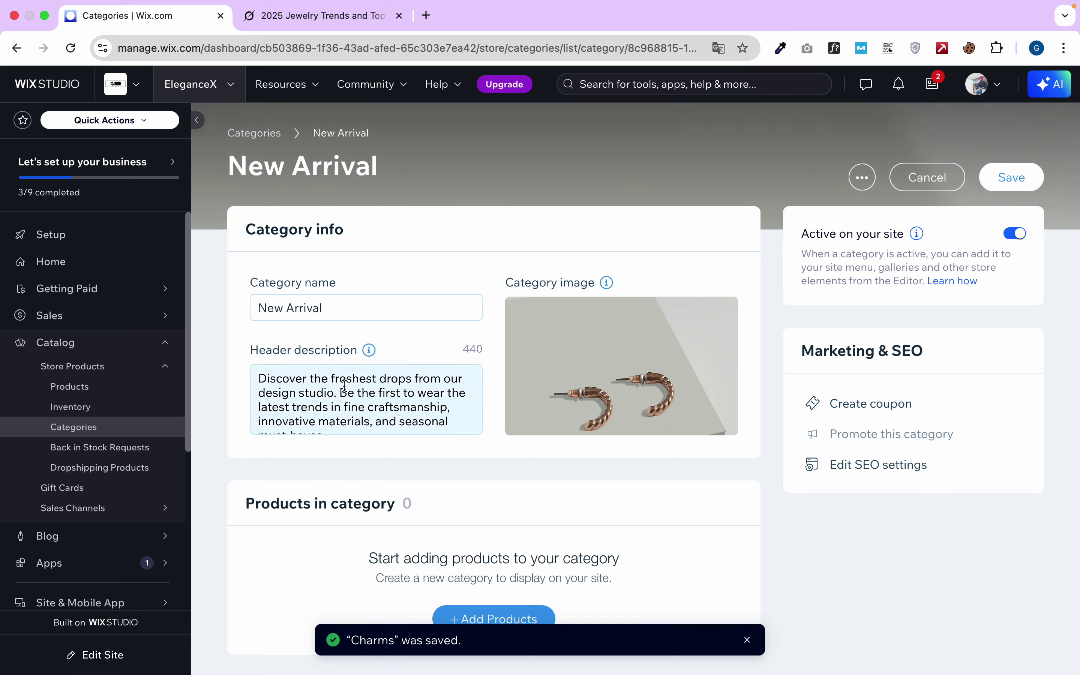
scroll(487, 492, "down", 2)
left_click(490, 534)
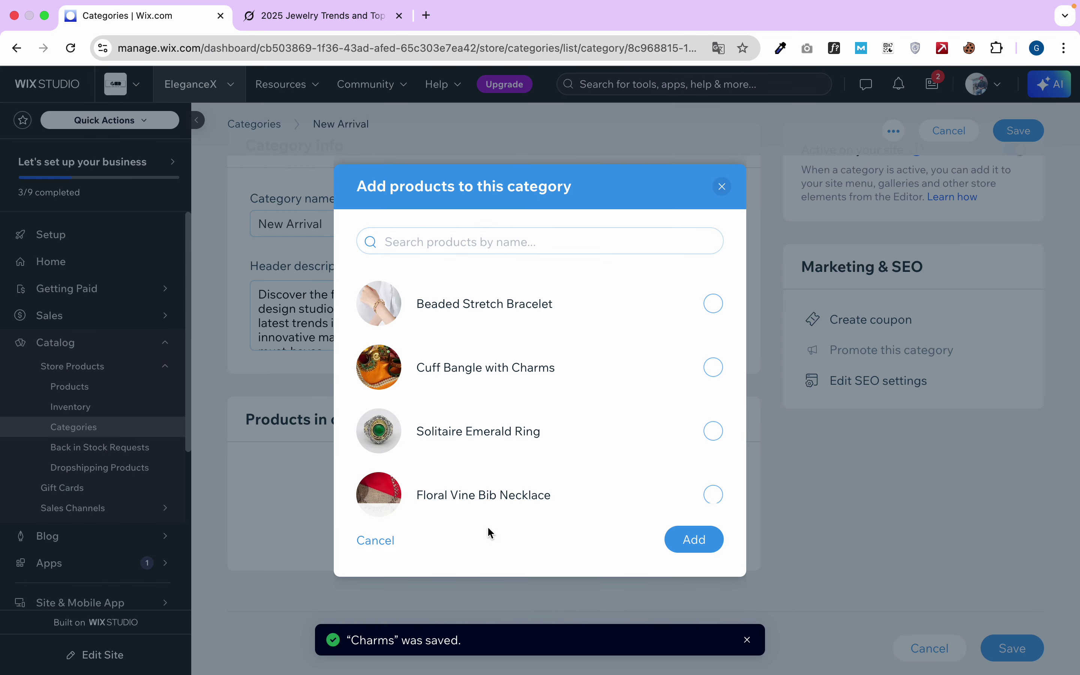
left_click(723, 187)
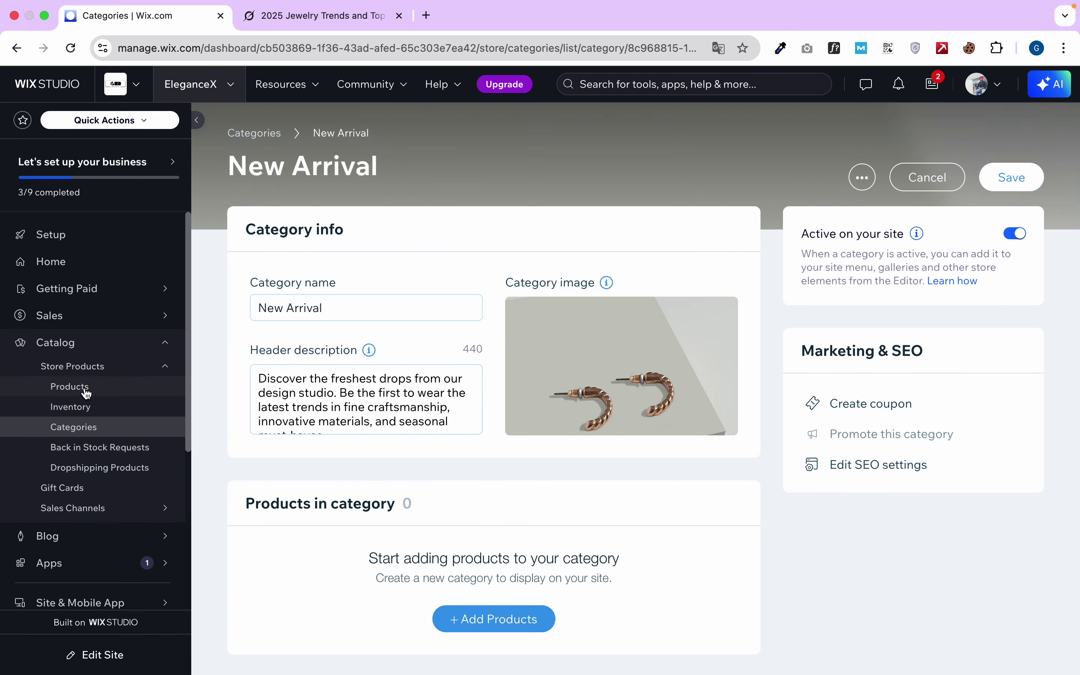
Open the store's product list and look through the existing products
left_click(78, 387)
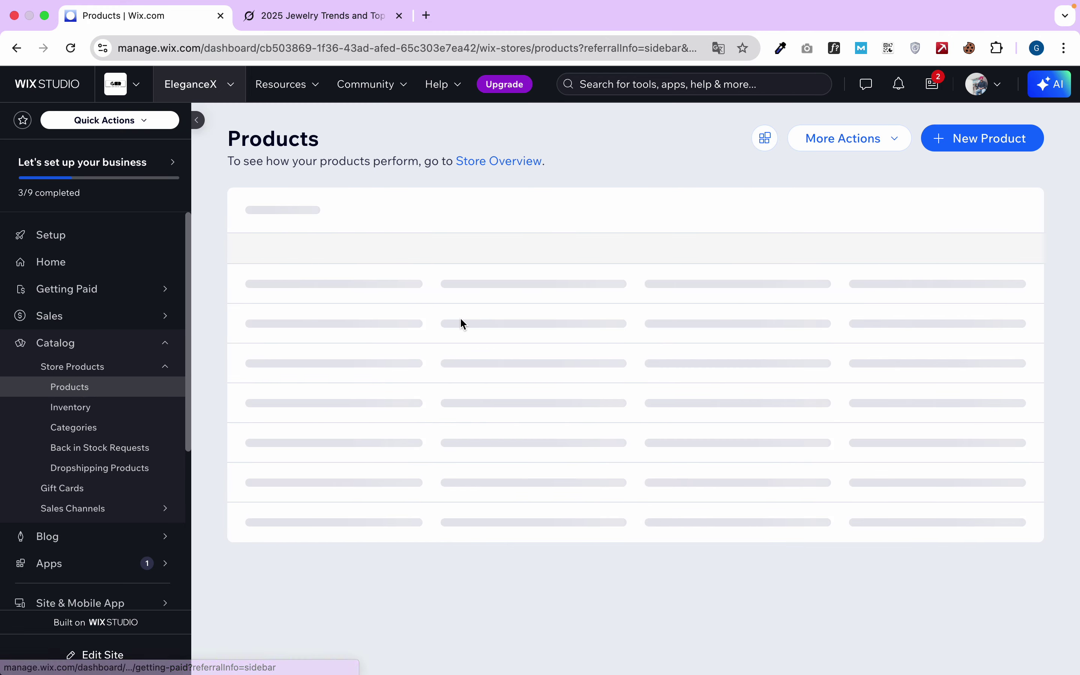
scroll(460, 320, "down", 5)
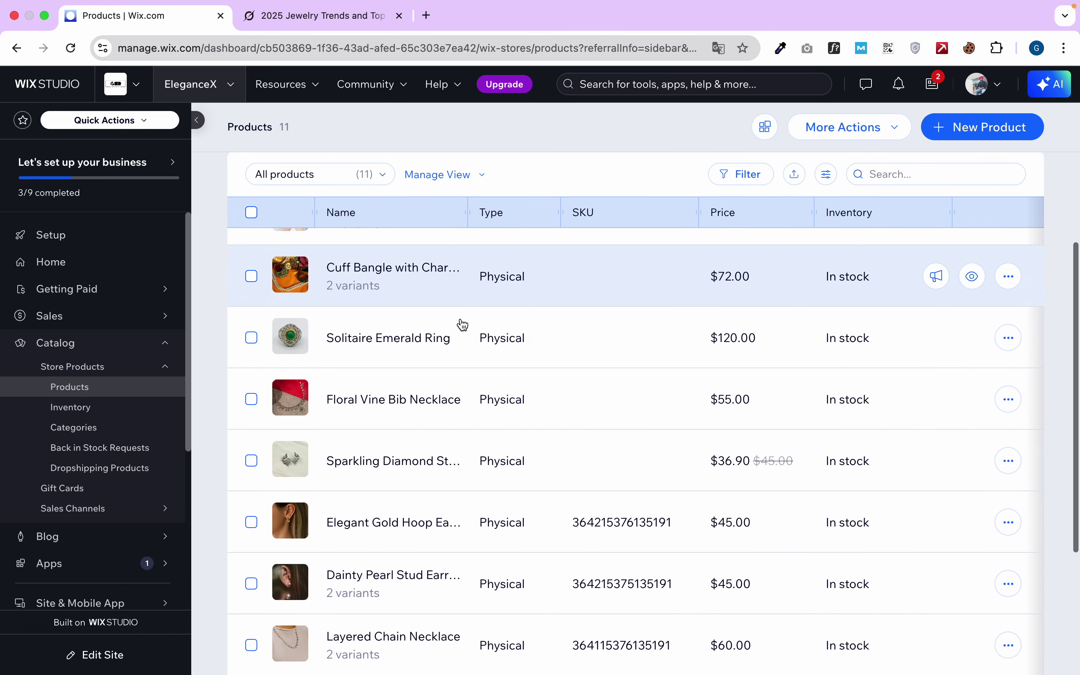
scroll(463, 325, "up", 5)
scroll(463, 326, "down", 5)
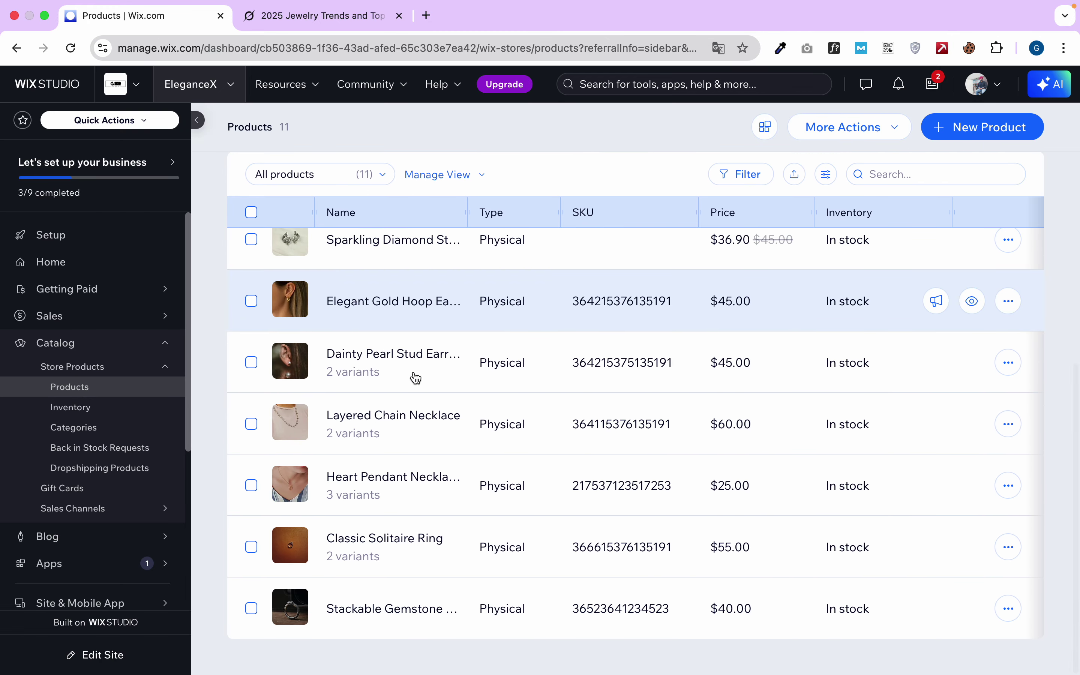
scroll(795, 272, "up", 5)
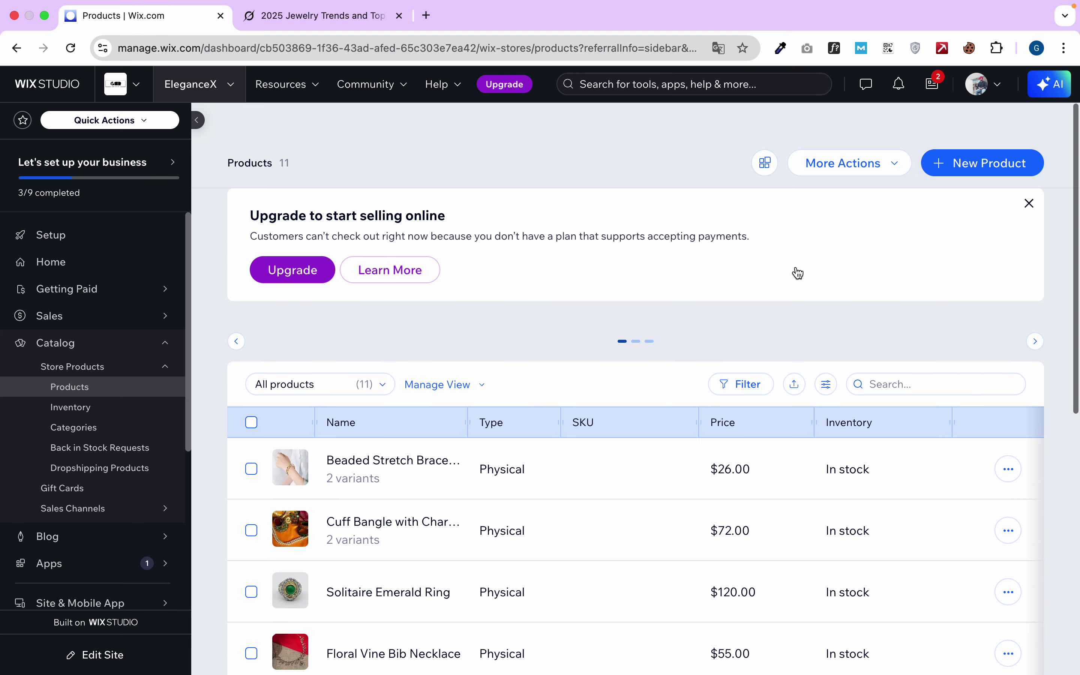
Switch to the Grok chat and send the prompt "genrate 5 new arrival product. tital discription and many more"
left_click(364, 18)
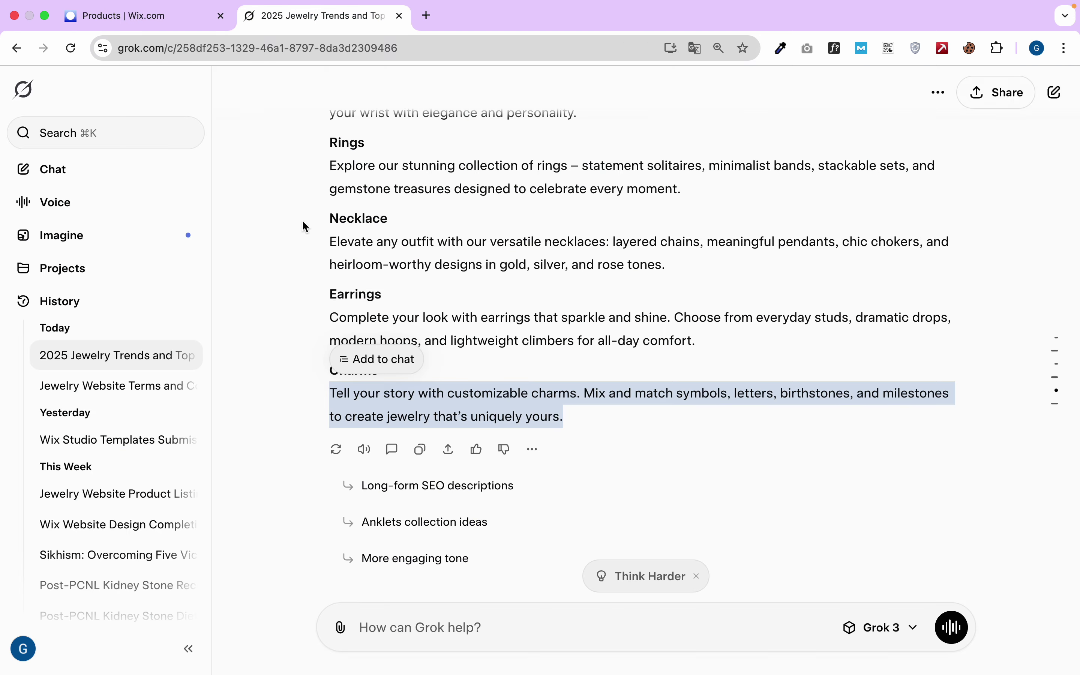
scroll(407, 397, "up", 2)
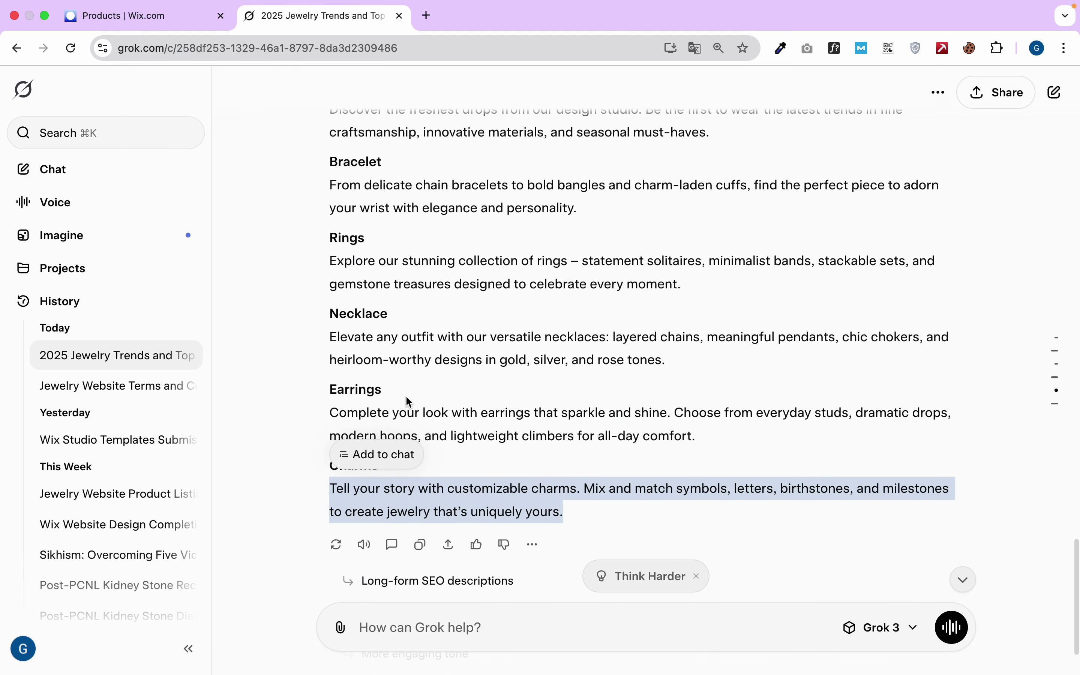
scroll(321, 403, "up", 10)
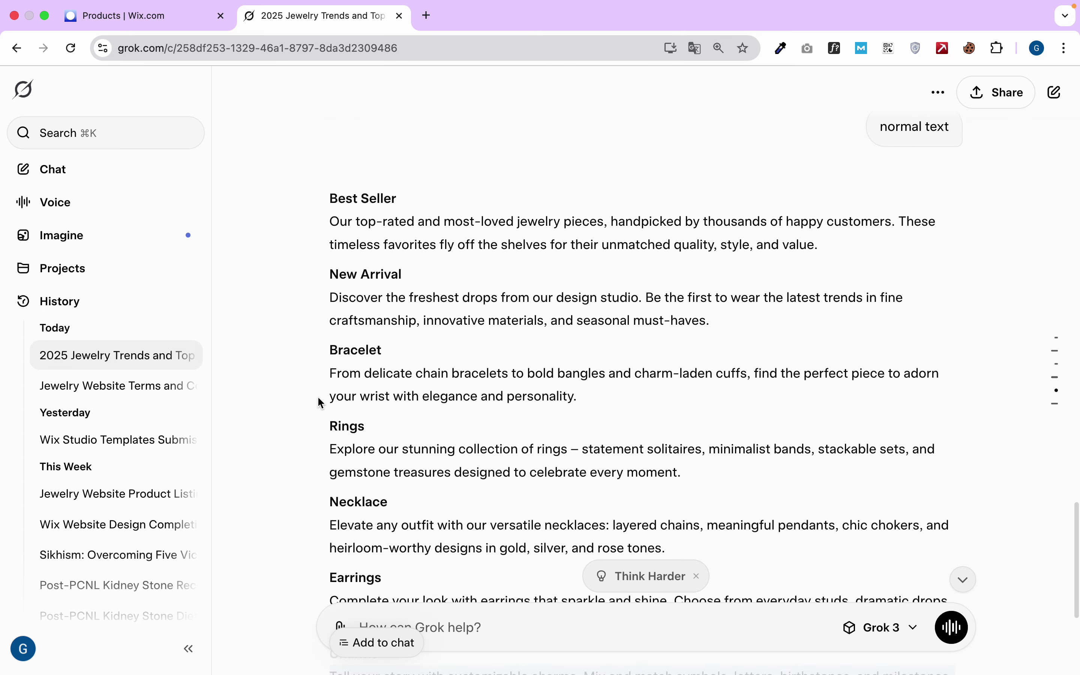
scroll(320, 403, "up", 2)
scroll(320, 403, "down", 15)
triple_click(320, 403)
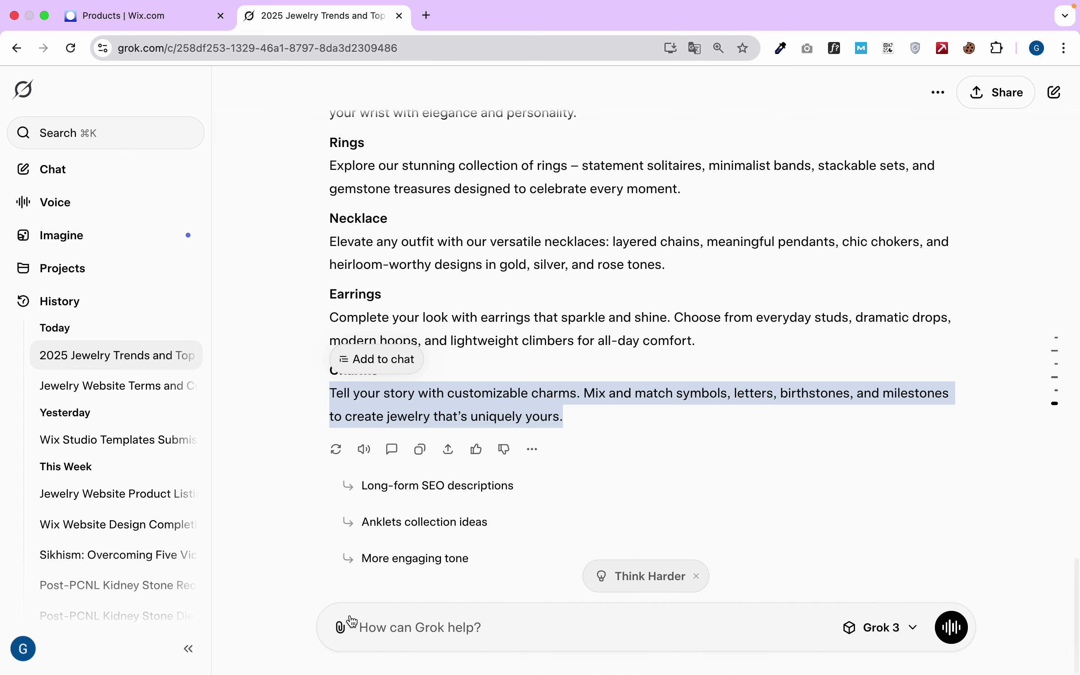
left_click(375, 630)
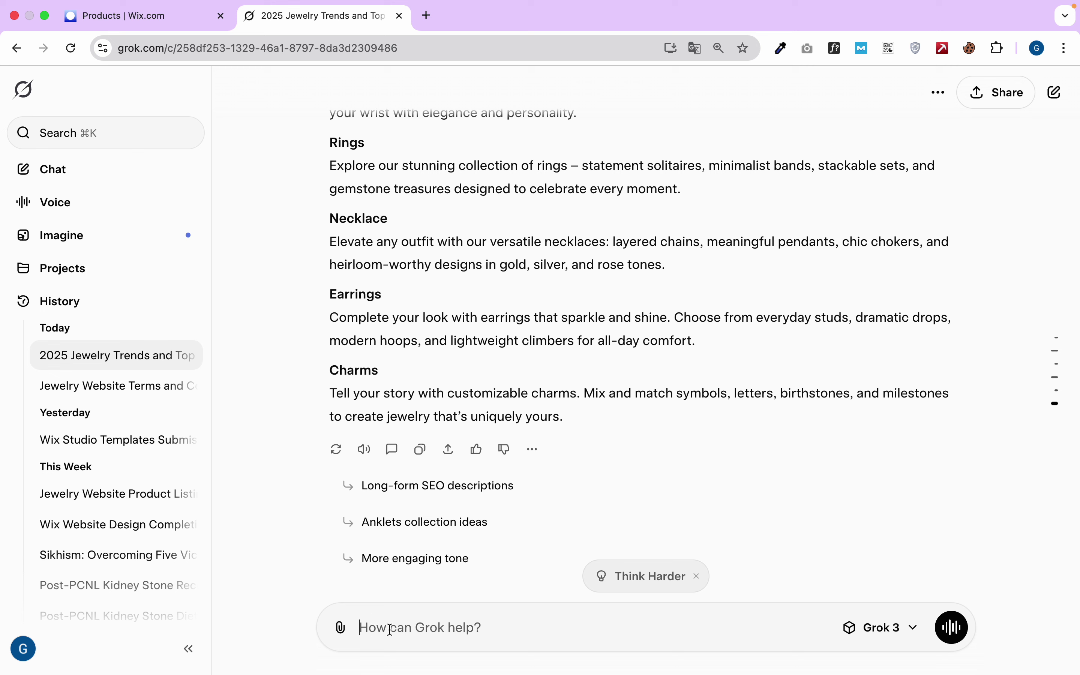
type("Add")
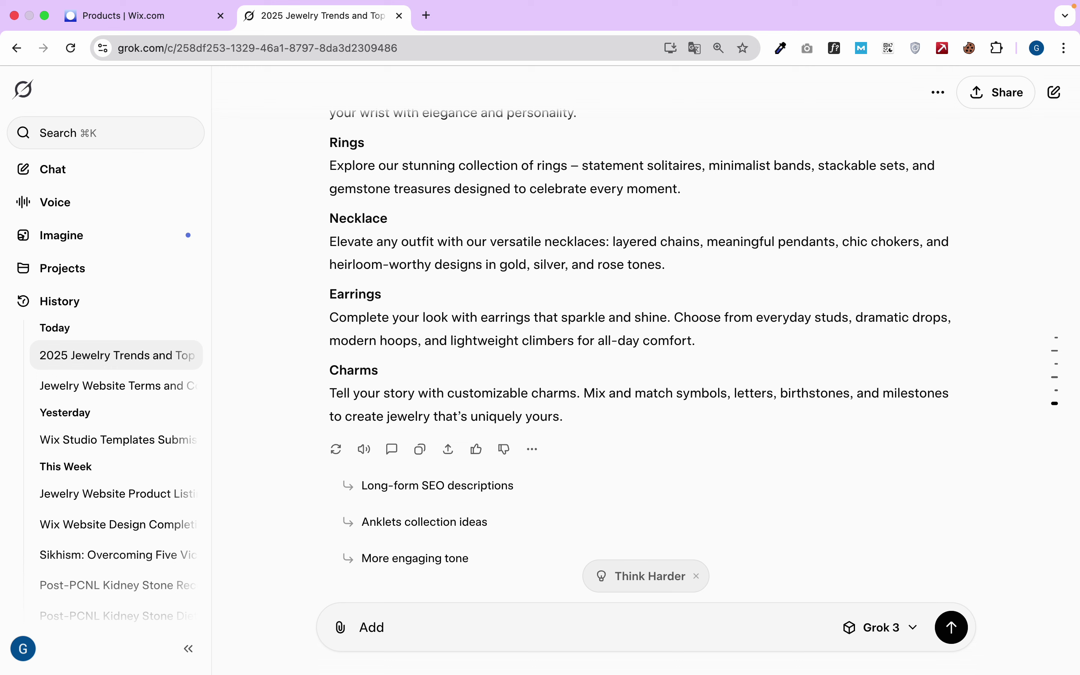
key("BackSpace")
type("genrate 5 new ")
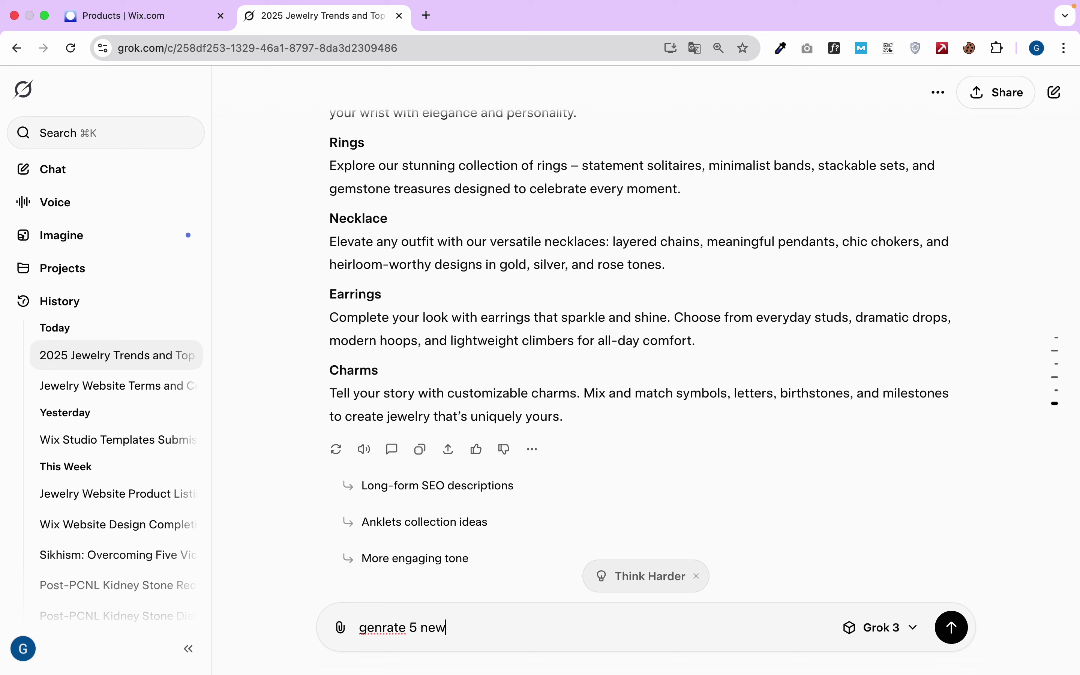
type("arrival product")
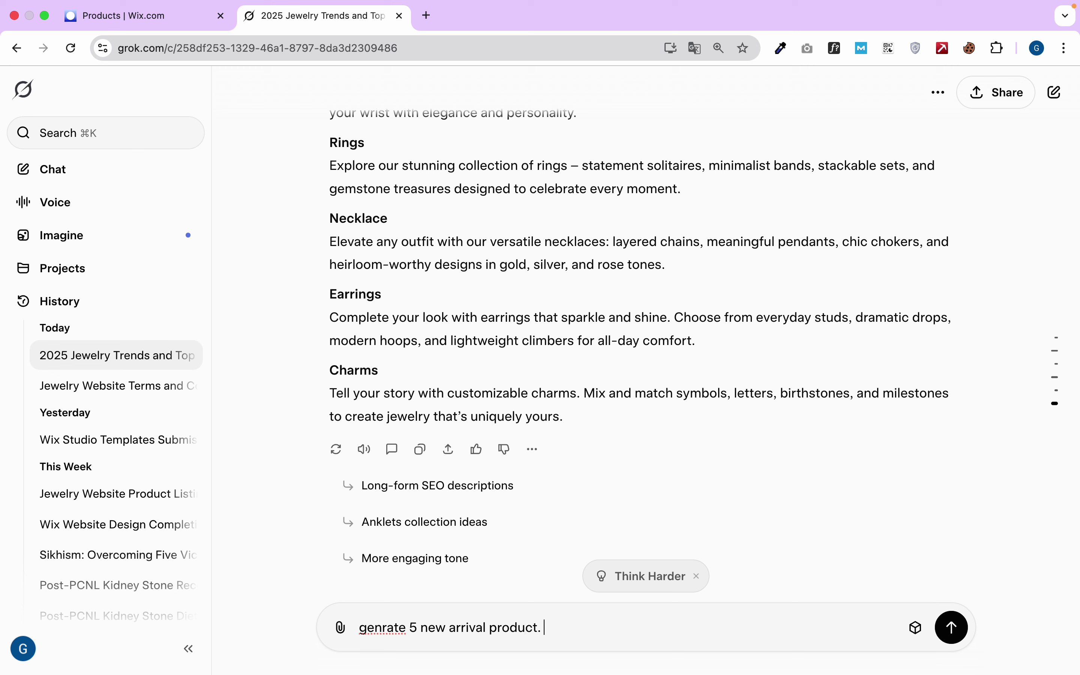
type(". tital discripr")
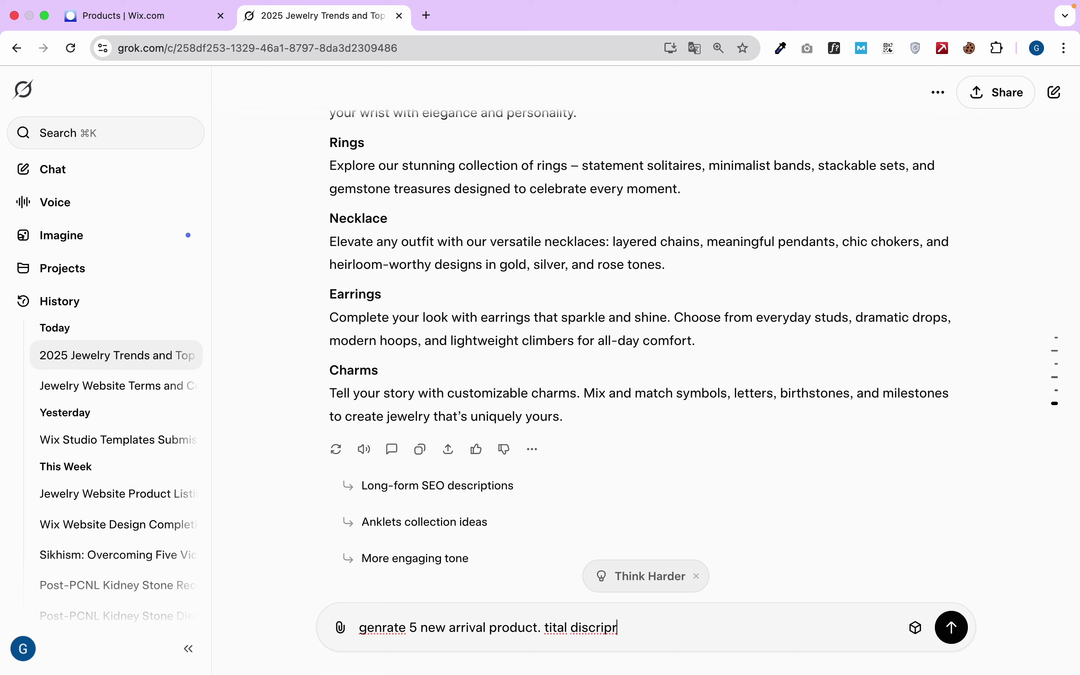
key("BackSpace")
type("y more")
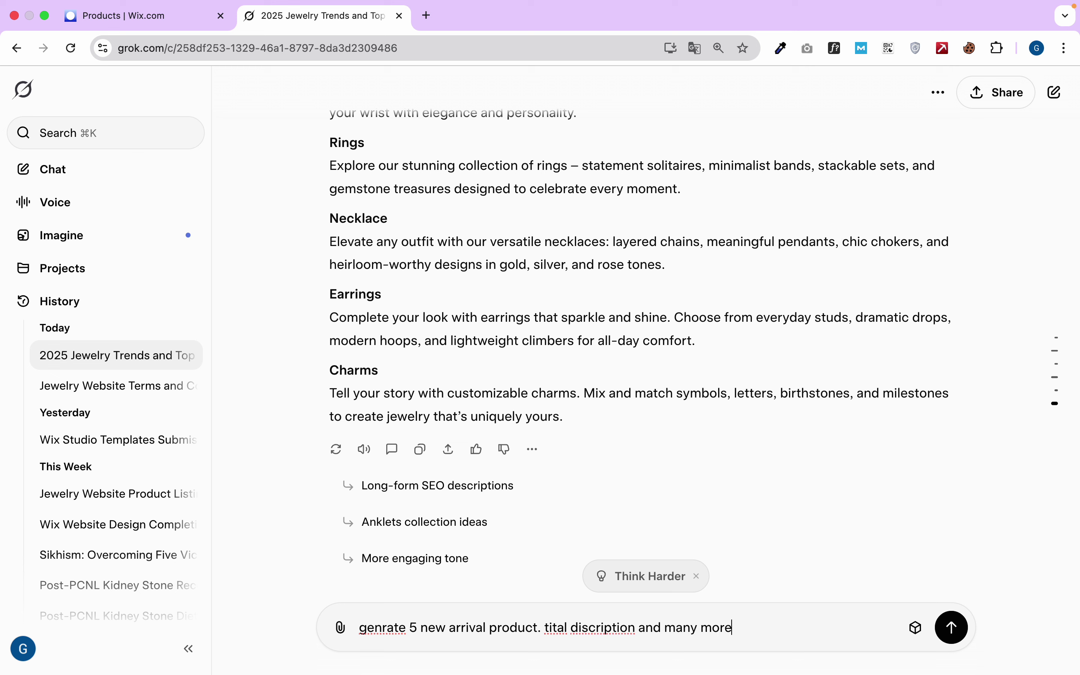
key("Return")
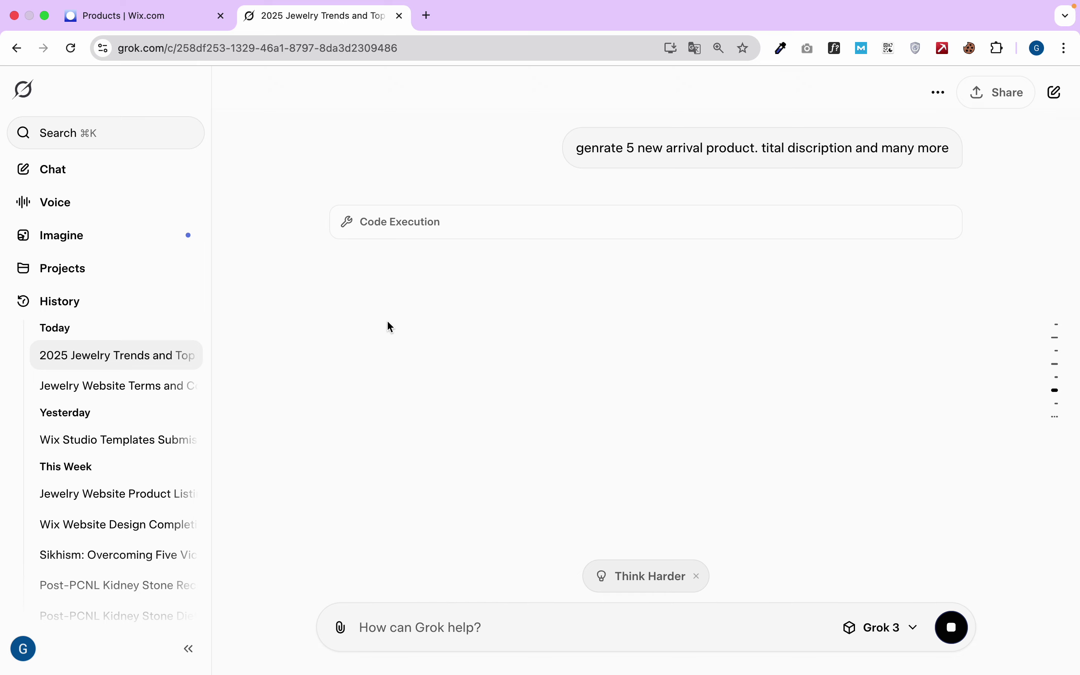
Review the generated New Arrival products and their details in Grok's reply
left_click(917, 187)
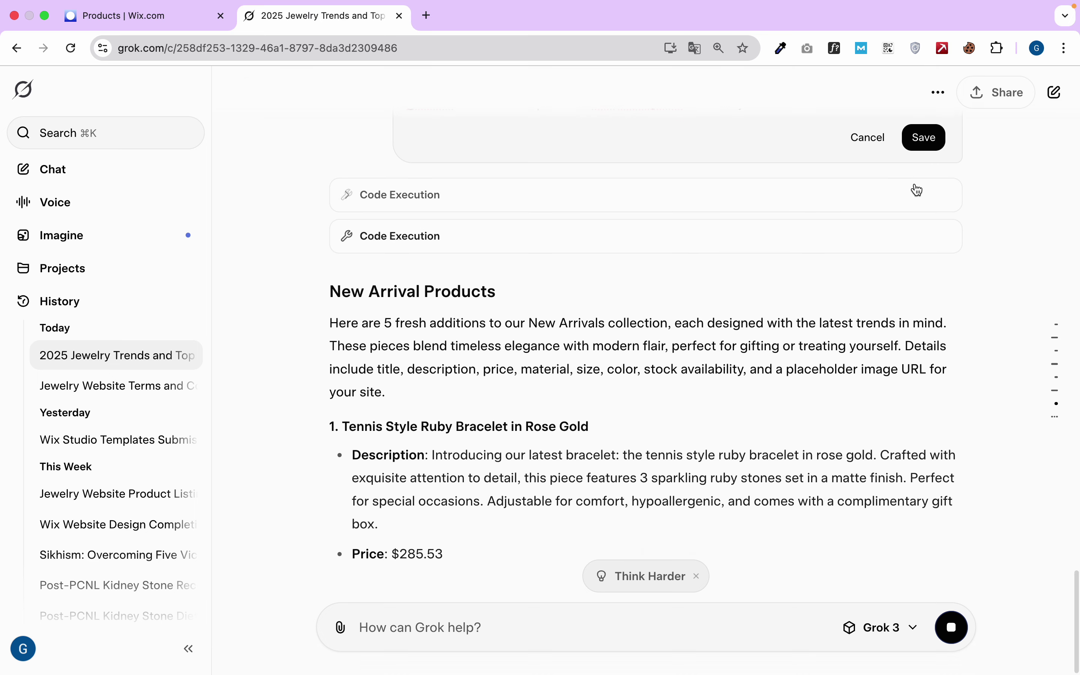
scroll(677, 271, "up", 1)
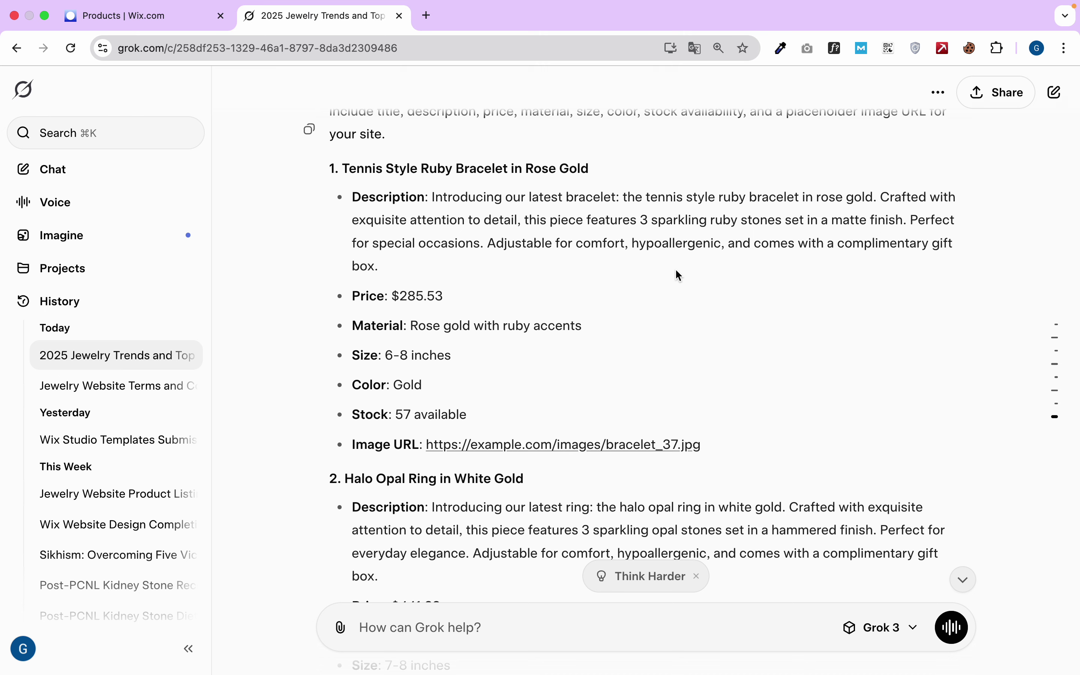
scroll(677, 274, "down", 4)
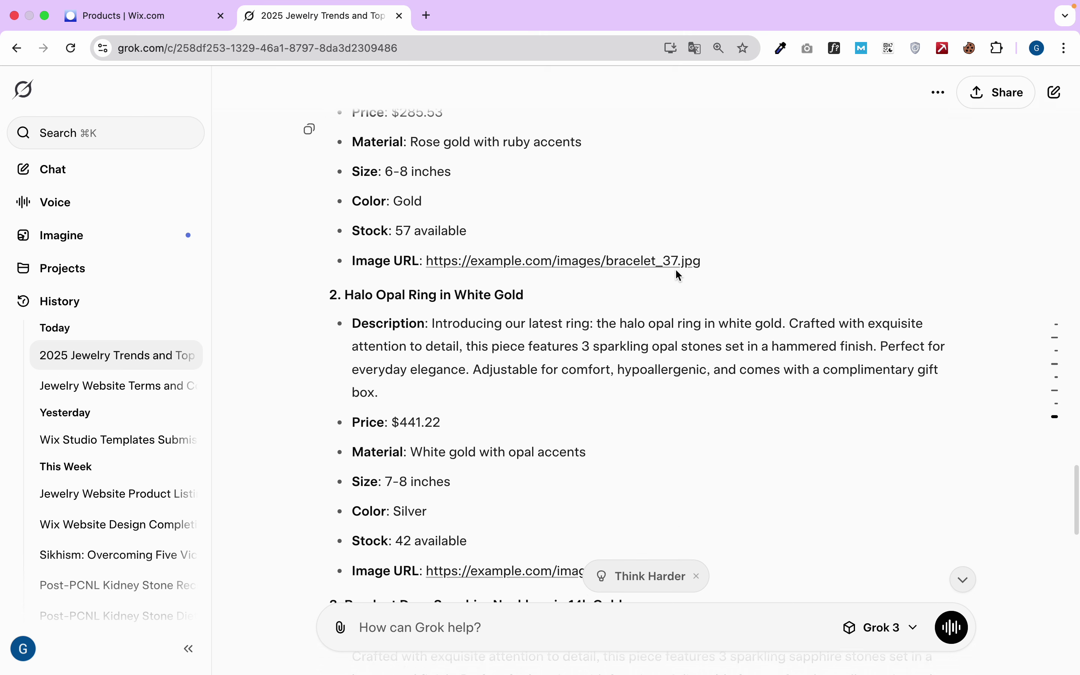
scroll(676, 274, "up", 5)
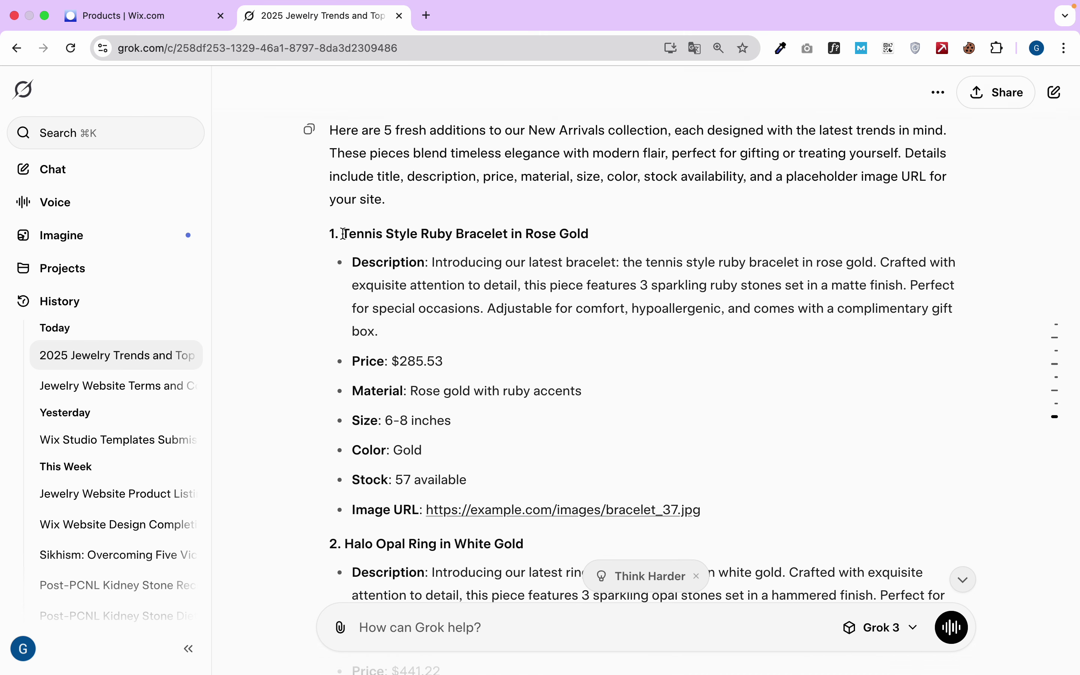
Copy the title "Tennis Style Ruby Bracelet in Rose Gold" from Grok and create a physical product in Wix with that name
left_click_drag(343, 234, 604, 239)
key("super+c")
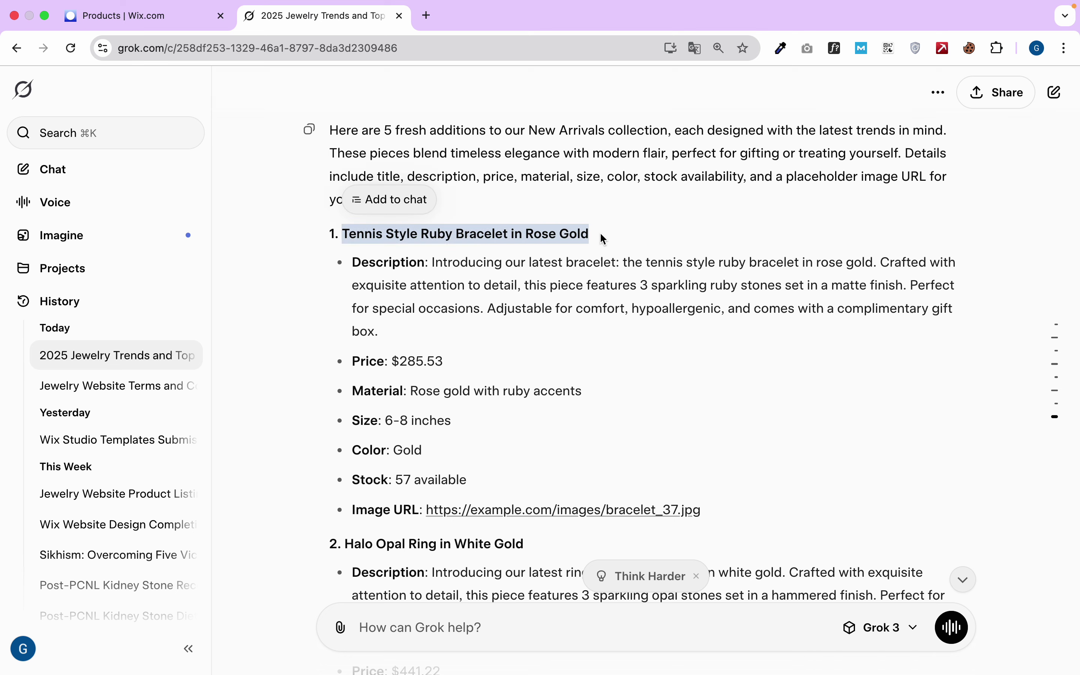
left_click(187, 14)
left_click(972, 138)
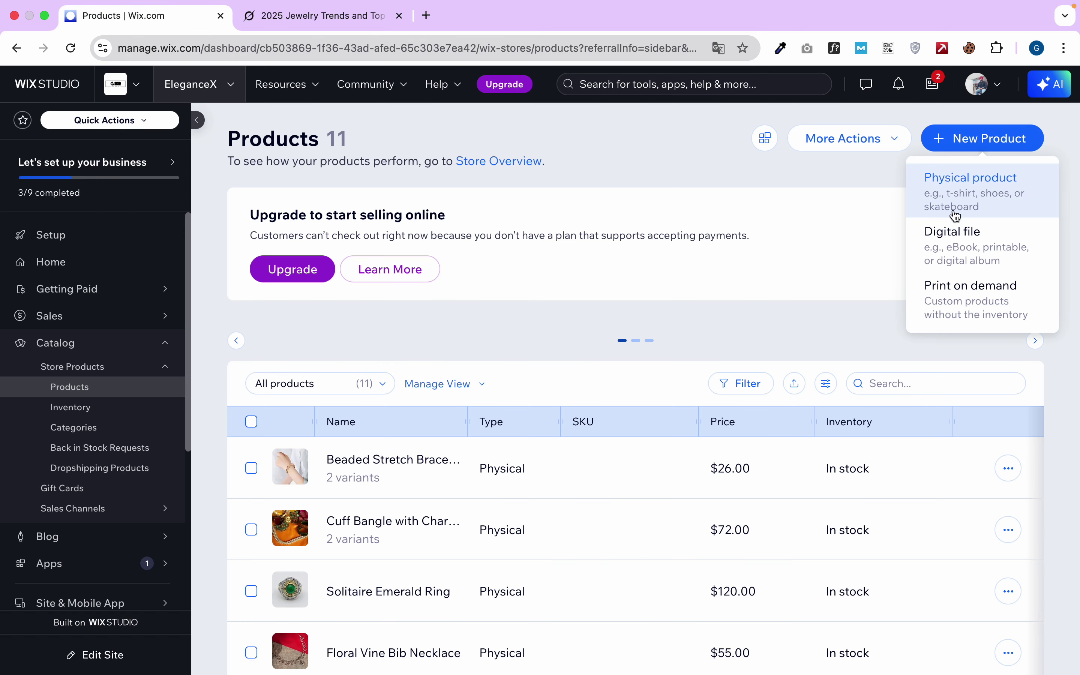
left_click(957, 185)
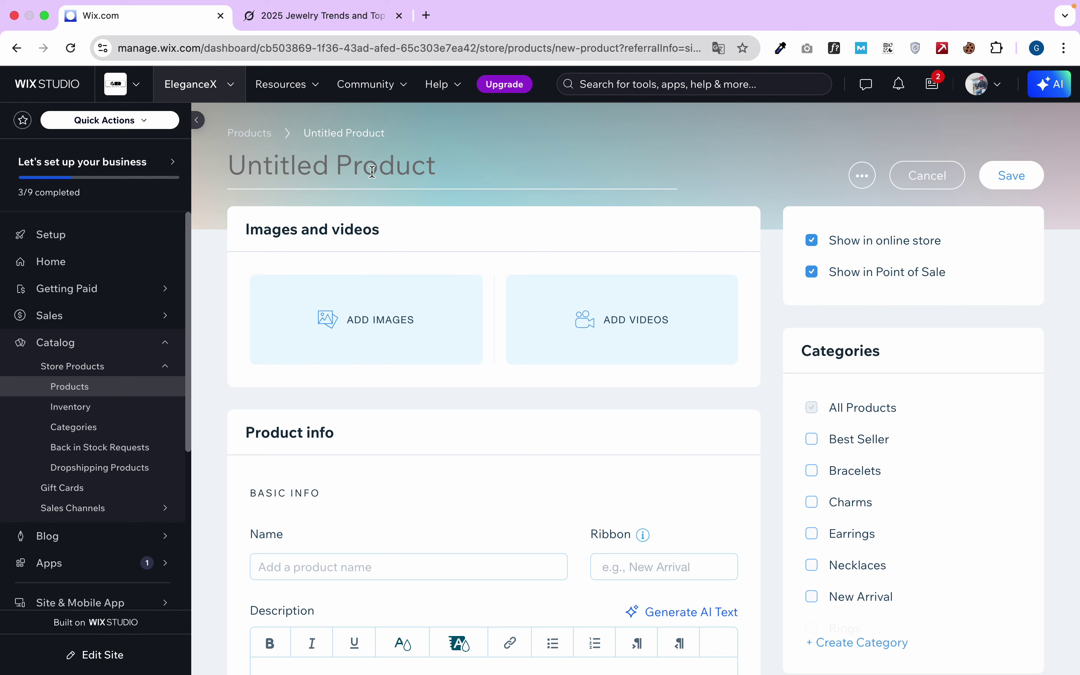
left_click(373, 167)
key("super+v")
left_click(414, 316)
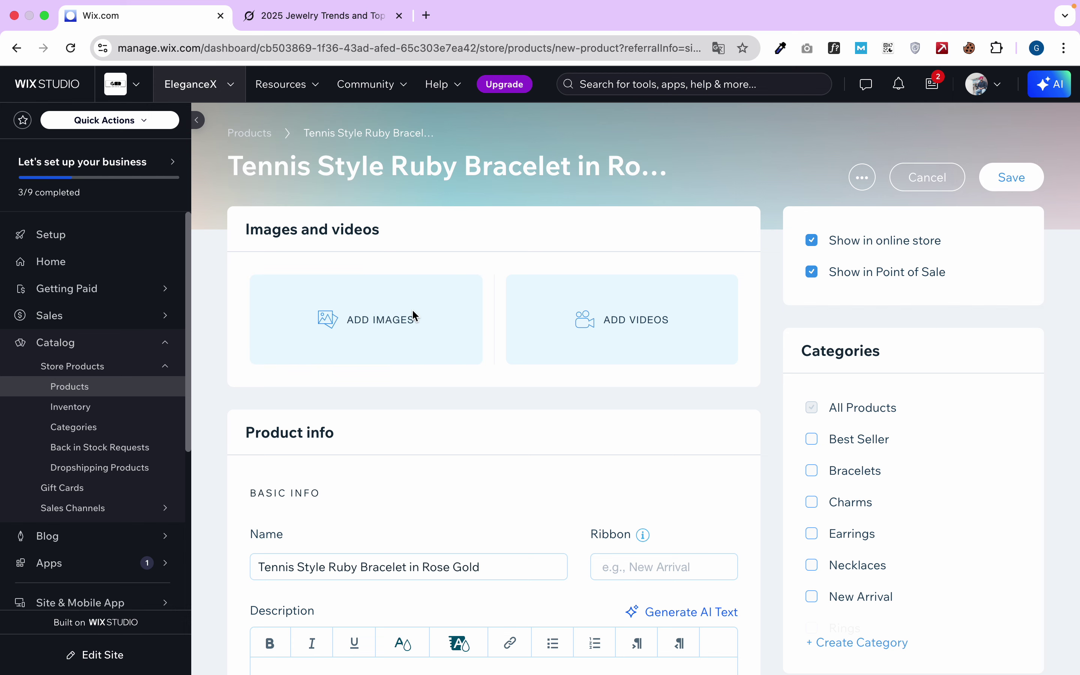
Start adding a product image and search Unsplash for "Tennis Style Ruby Bracelet in Rose Gold"
left_click(369, 321)
left_click(321, 164)
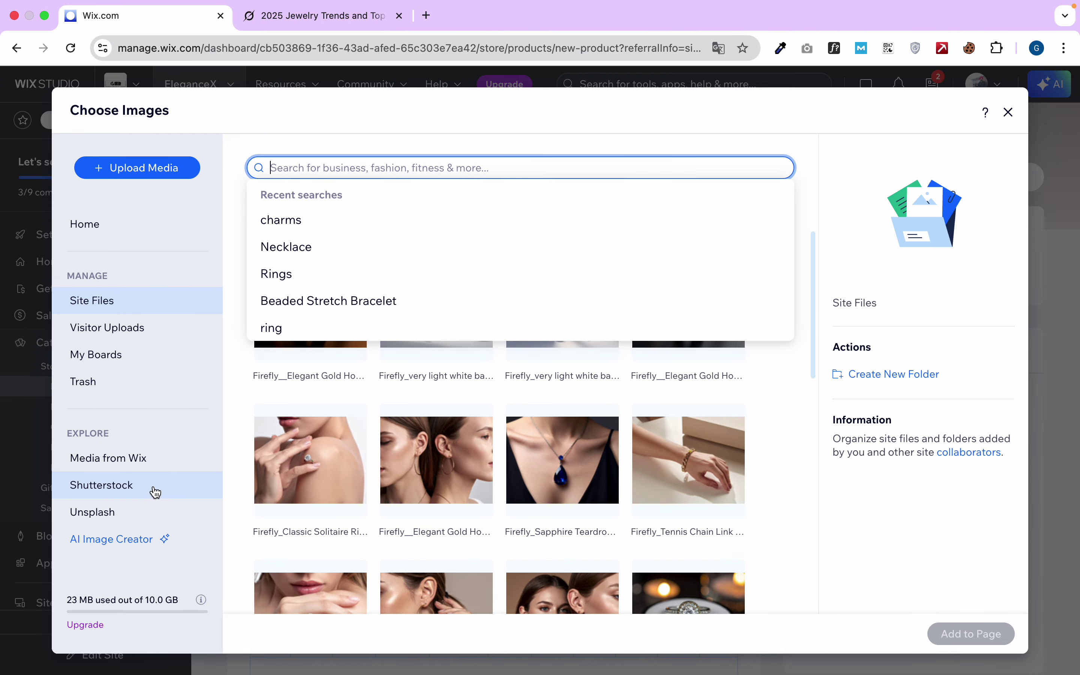
left_click(133, 511)
left_click(293, 174)
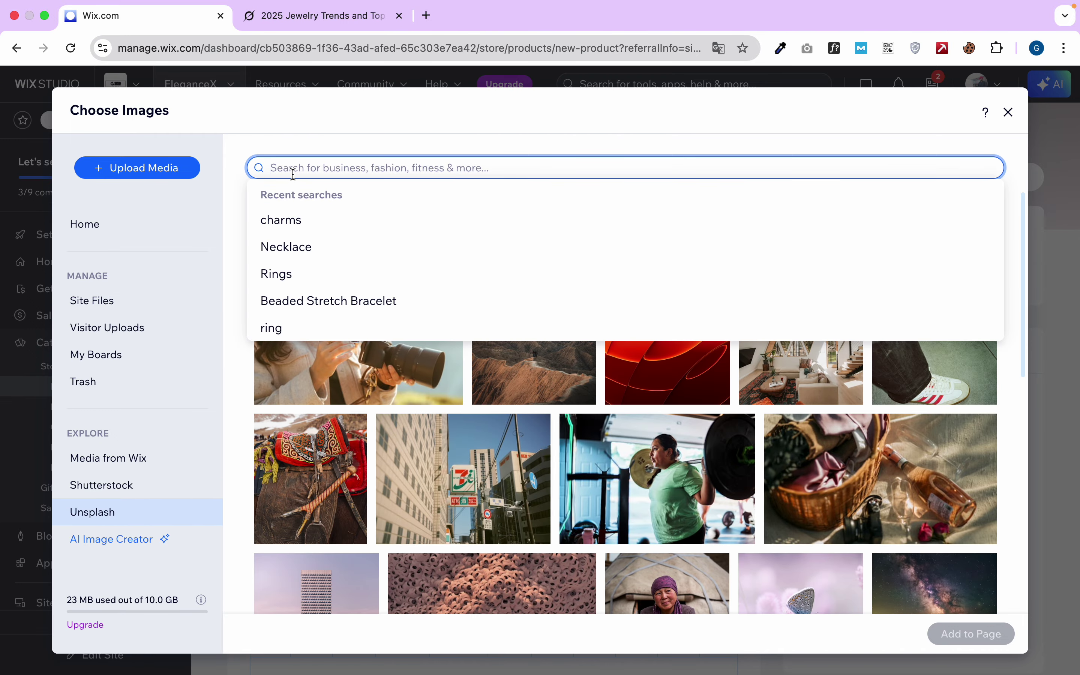
key("cmd+v")
key("Return")
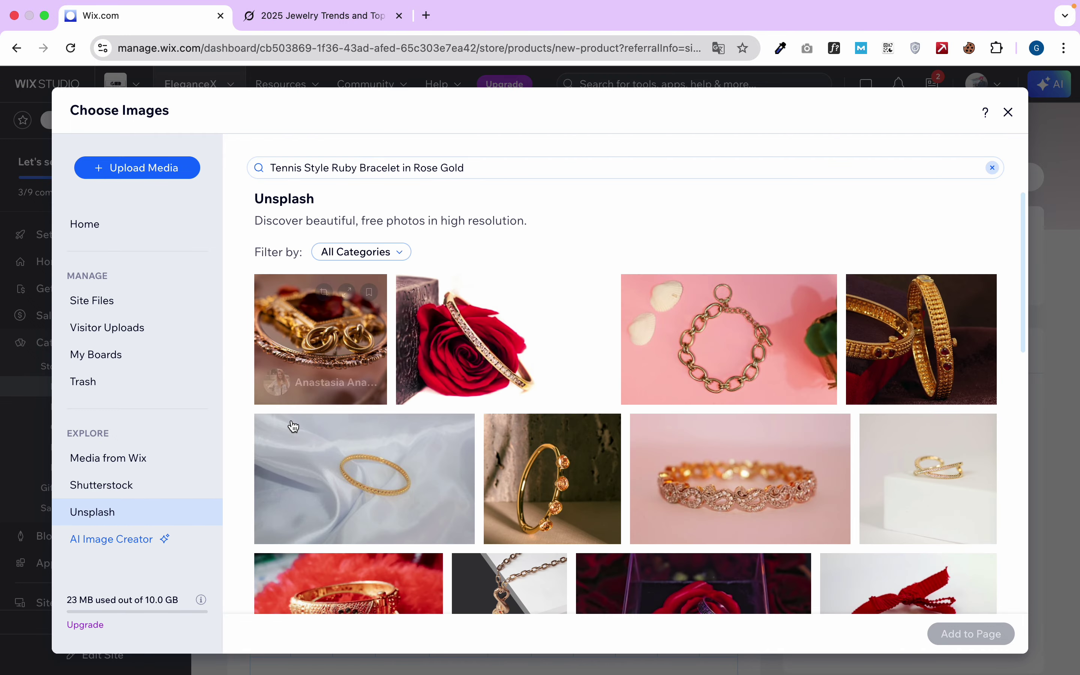
Add the Unsplash photo of the sparkling rose-gold bracelet on a pink background to the product
left_click(390, 483)
left_click(741, 483)
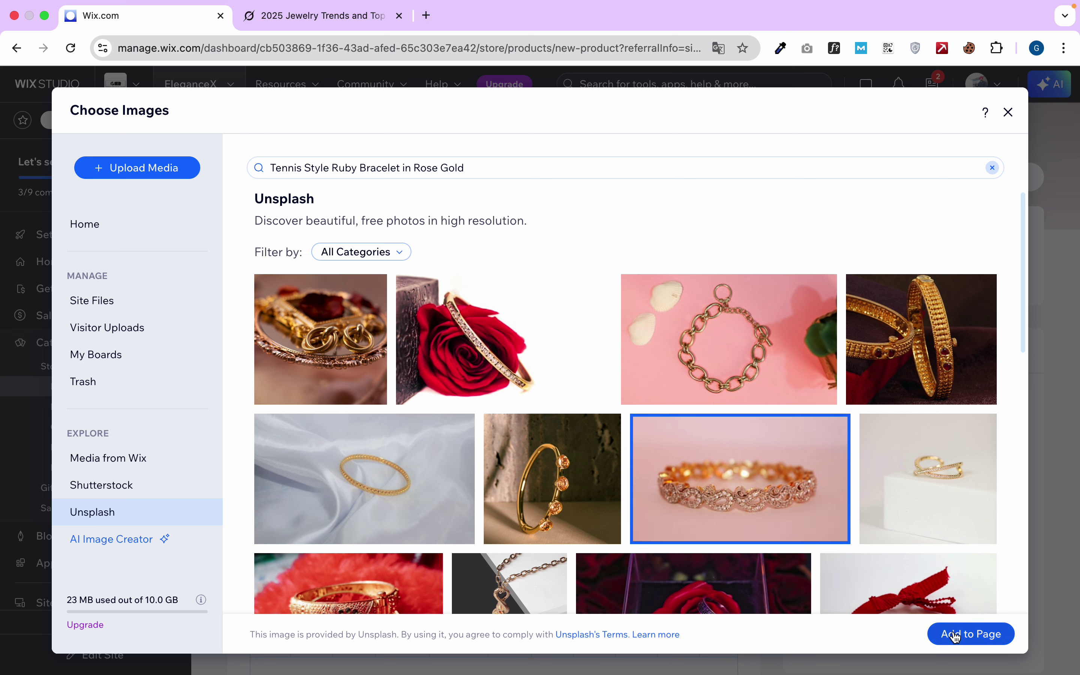
left_click(928, 480)
left_click(966, 634)
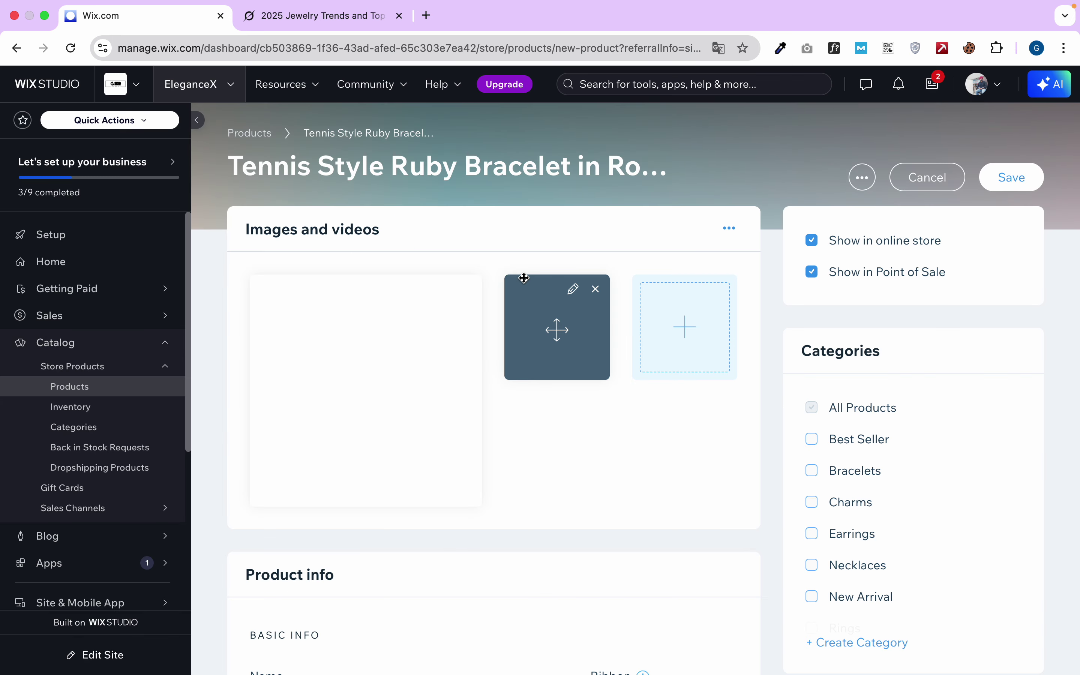
Copy the ruby bracelet's description text from the Grok chat into the product's description in Wix
scroll(415, 347, "down", 5)
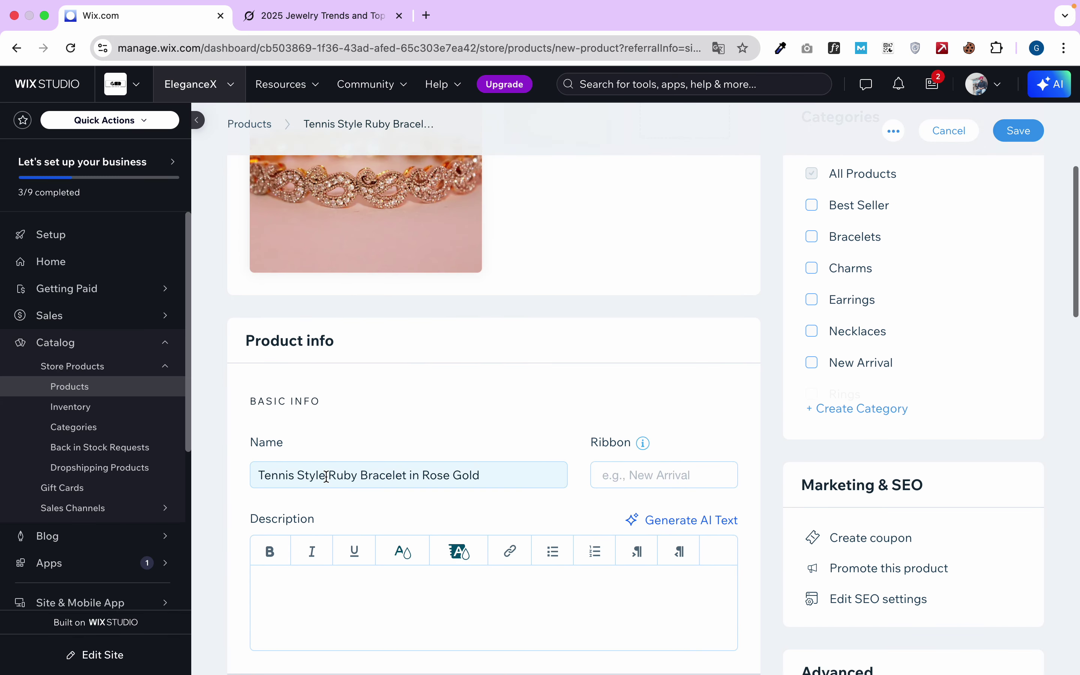
left_click(328, 580)
left_click(330, 20)
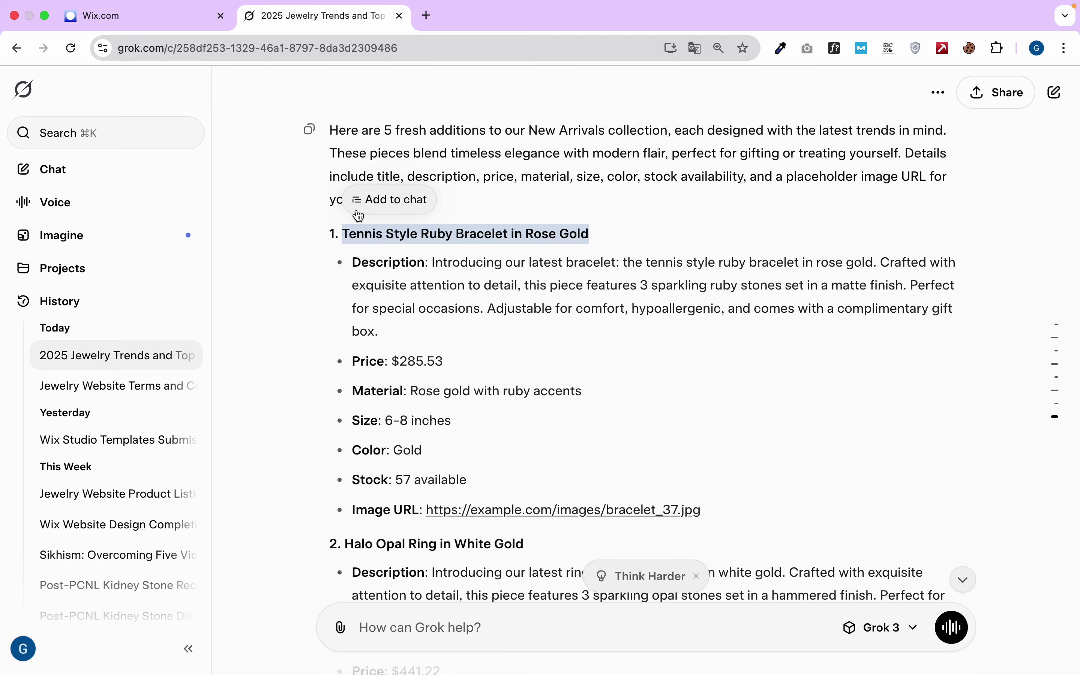
left_click_drag(433, 260, 476, 331)
key("ctrl+c")
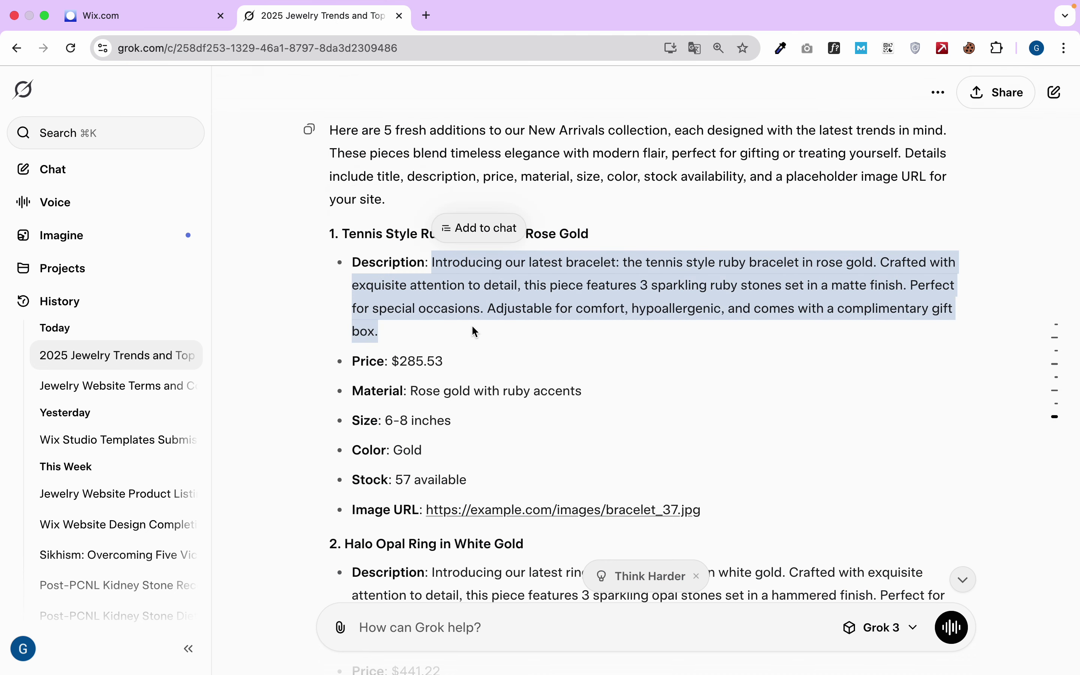
left_click(172, 14)
scroll(381, 471, "down", 3)
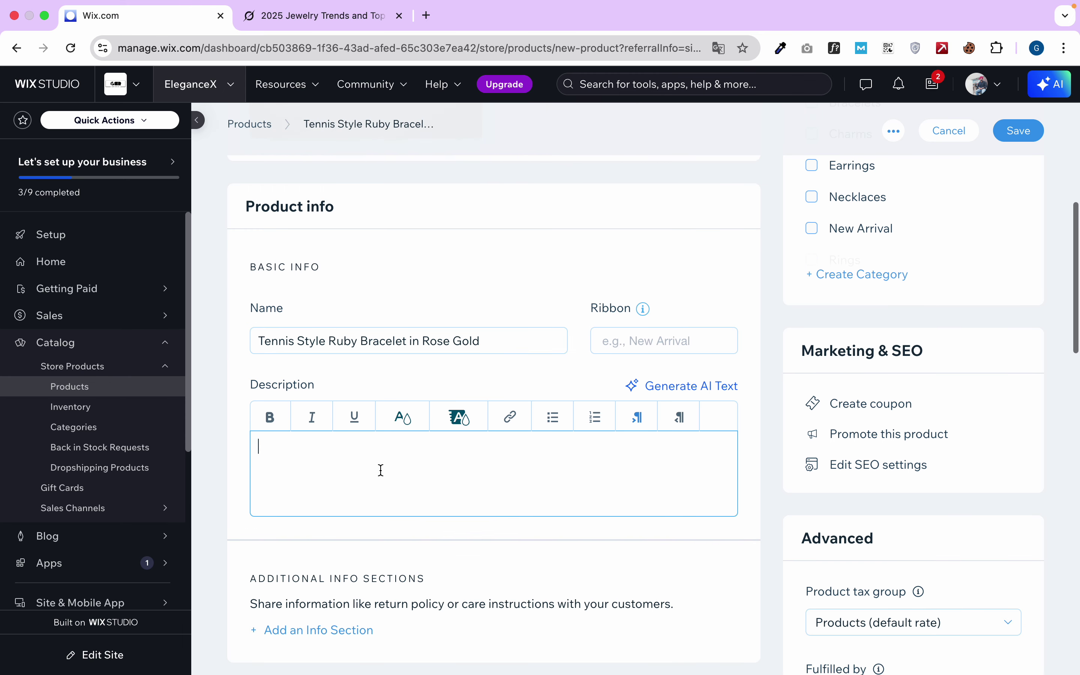
key("ctrl+v")
Assign the ruby bracelet to the New Arrival category and give it the existing New Arrival ribbon
left_click(634, 349)
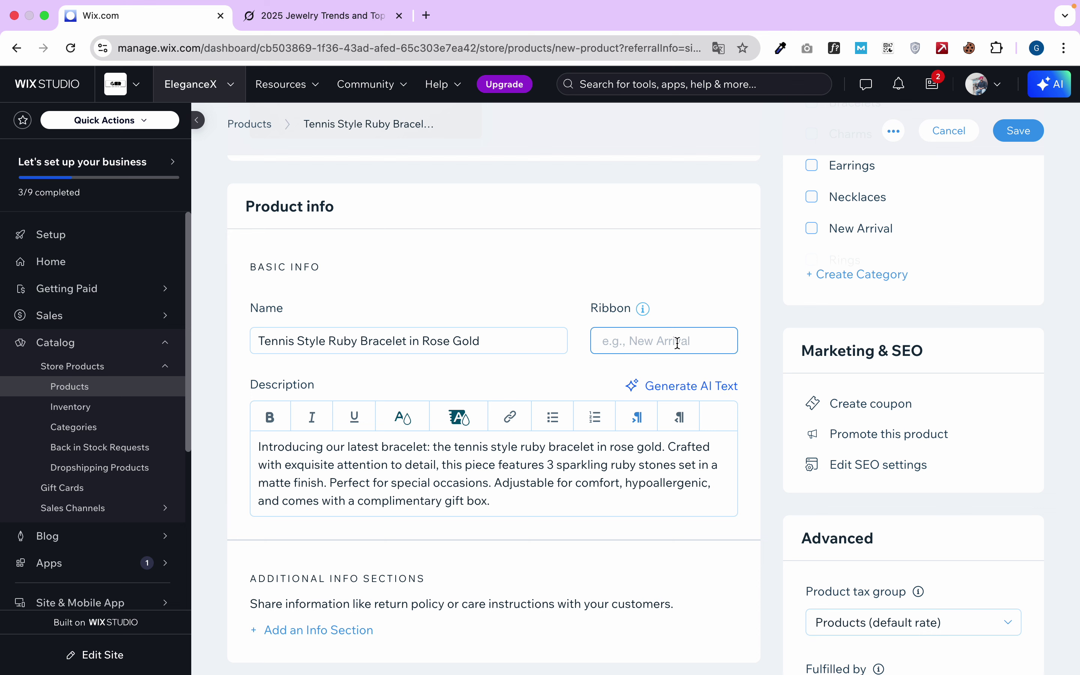
left_click(839, 230)
left_click(669, 336)
key("Caps_Lock")
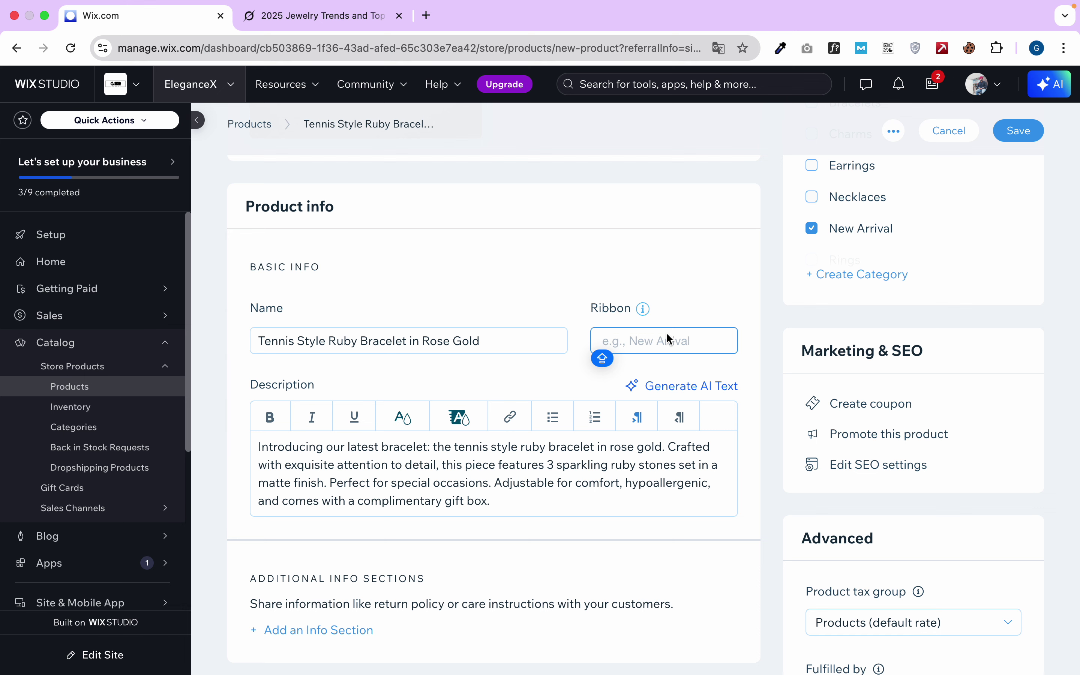
type("N")
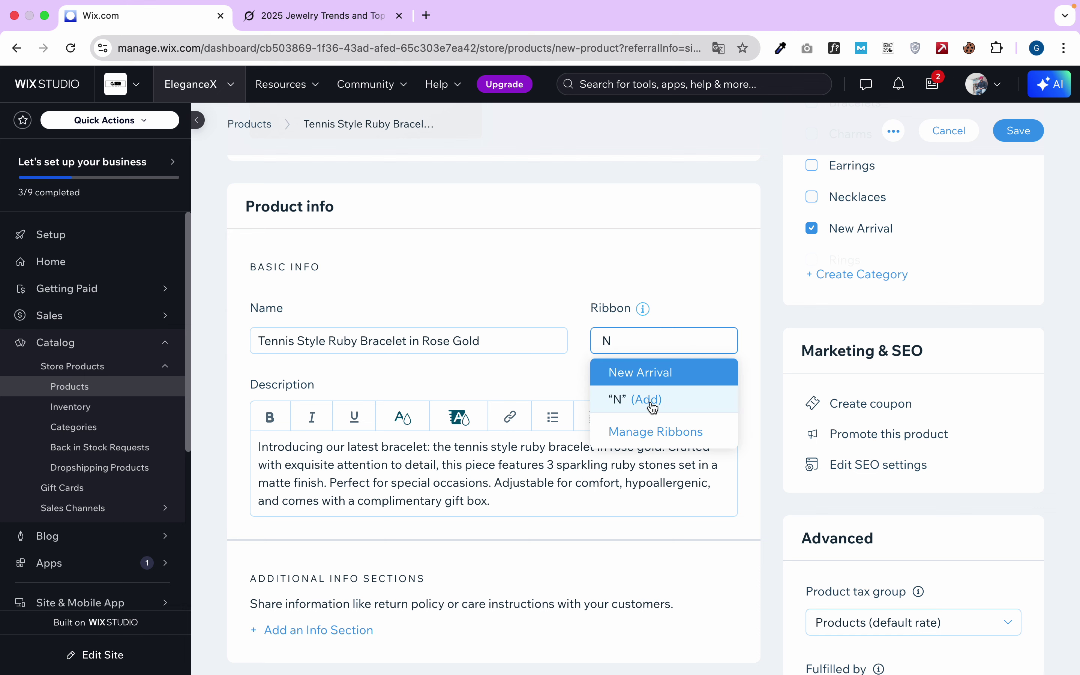
left_click(641, 374)
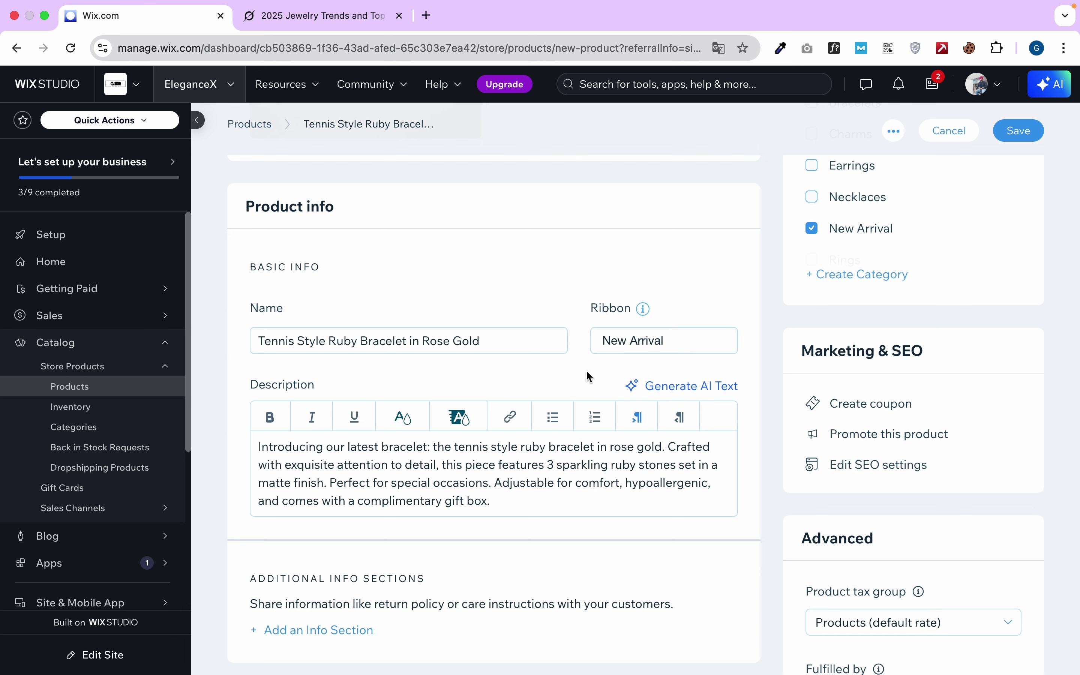
Add the ruby bracelet to the Bracelets category as well
scroll(882, 254, "up", 3)
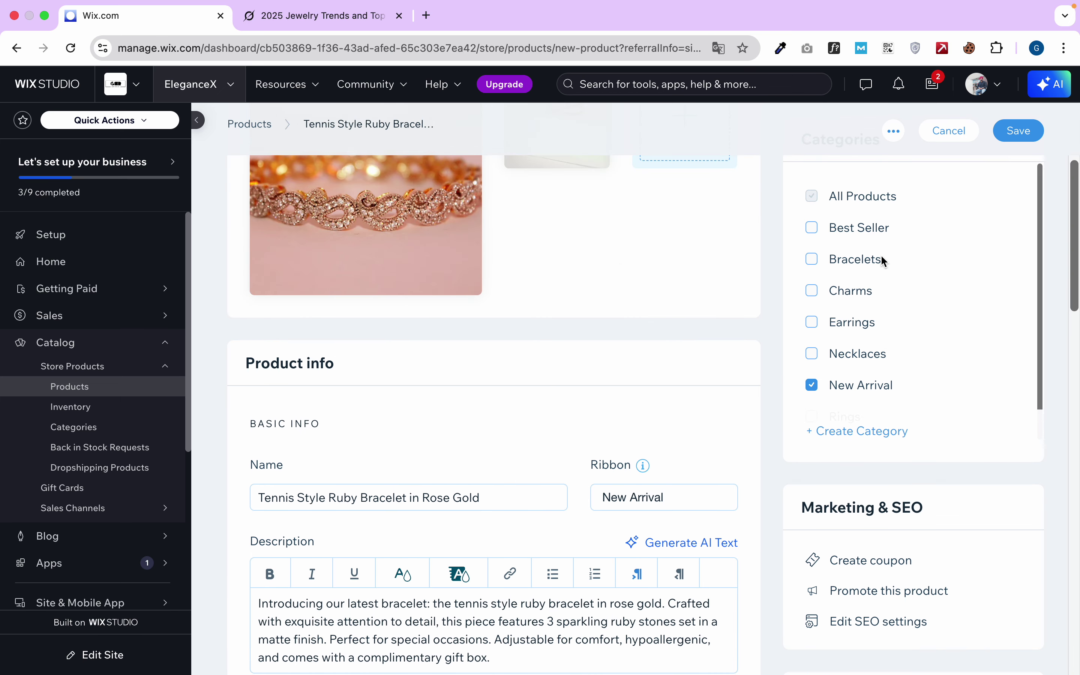
scroll(620, 262, "up", 5)
scroll(620, 263, "down", 3)
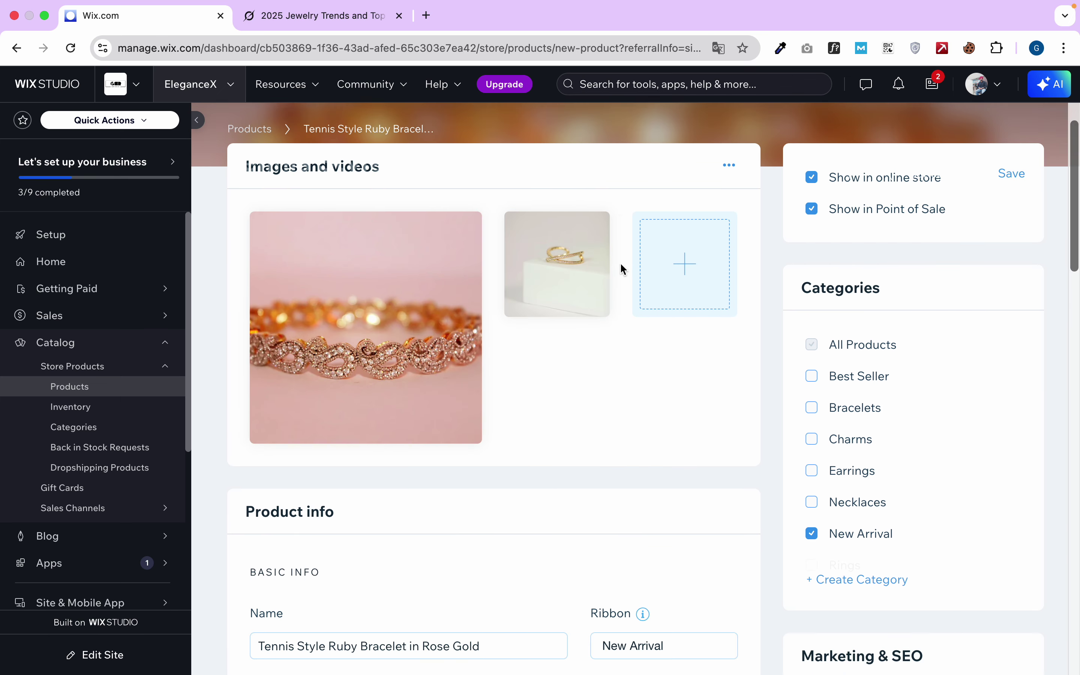
left_click(834, 375)
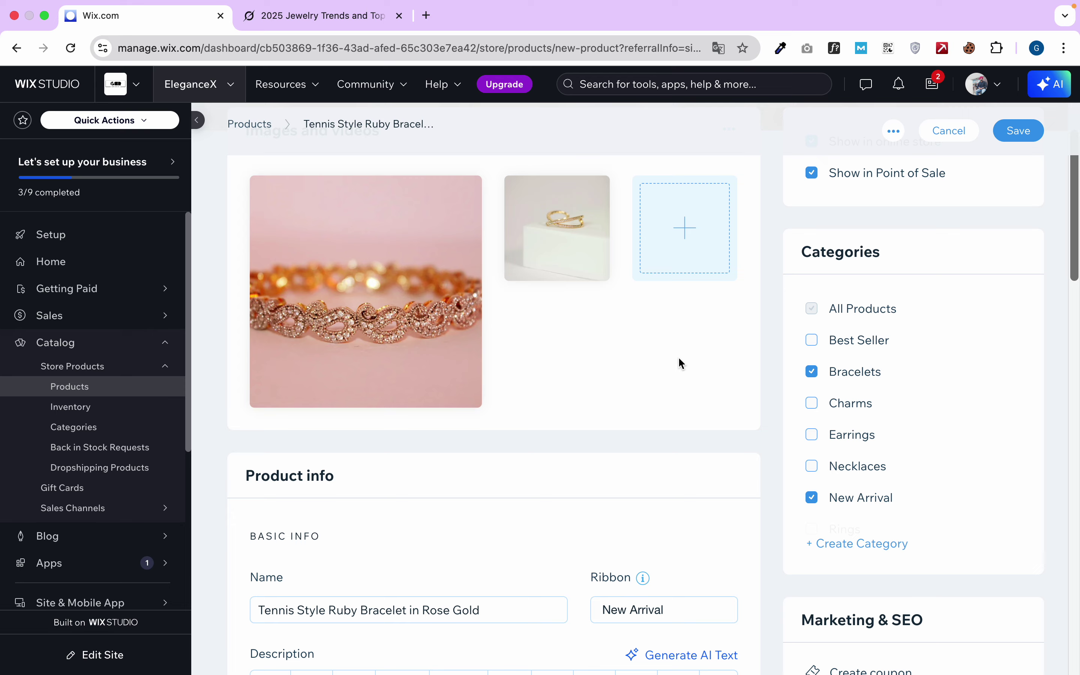
Start an additional info section for the product with the title "PRODUCT INFO"
scroll(682, 364, "down", 12)
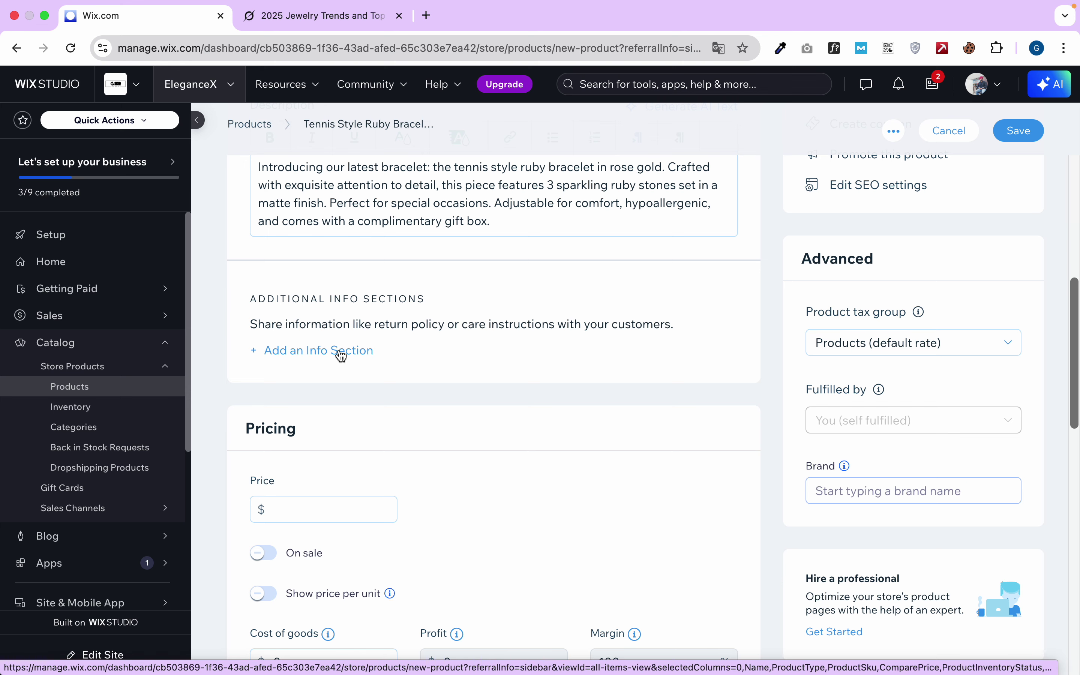
scroll(341, 356, "up", 10)
scroll(339, 351, "down", 10)
left_click(312, 349)
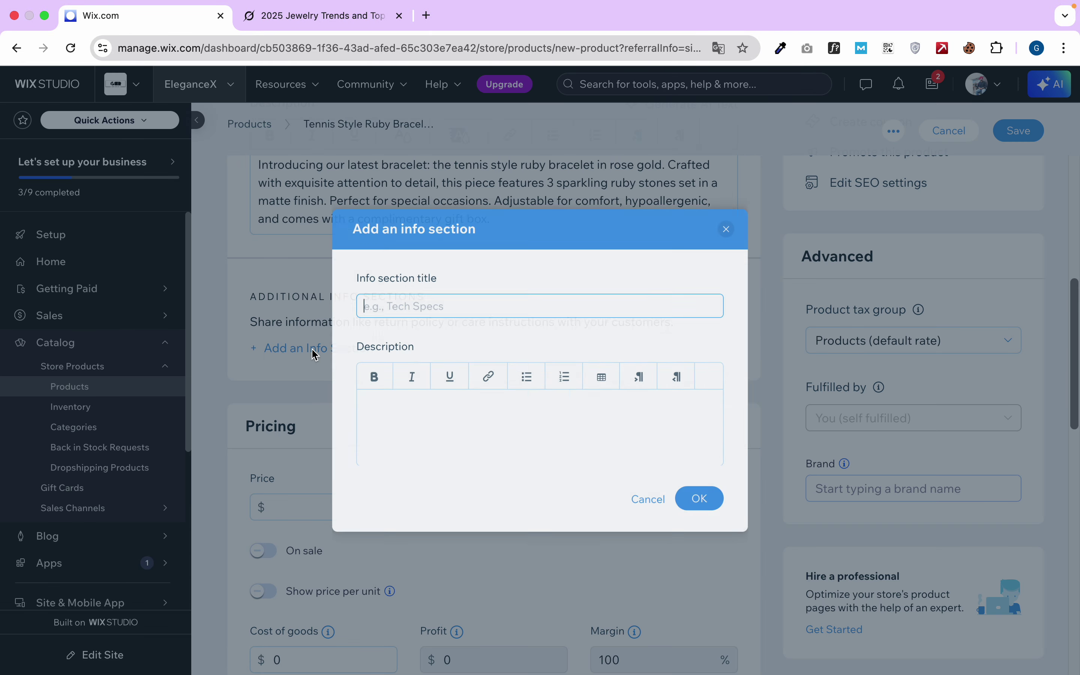
left_click(378, 303)
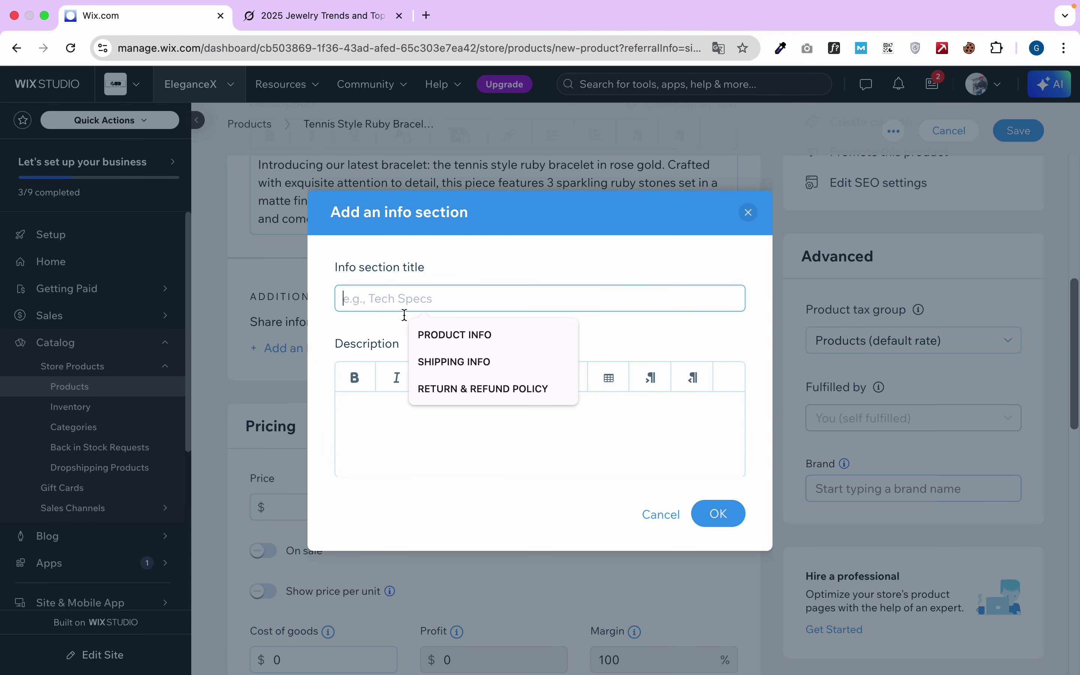
left_click(447, 337)
left_click(424, 410)
Copy the ruby bracelet's material, size, color and stock lines from Grok into the info section's description in Wix and save the section
left_click(375, 18)
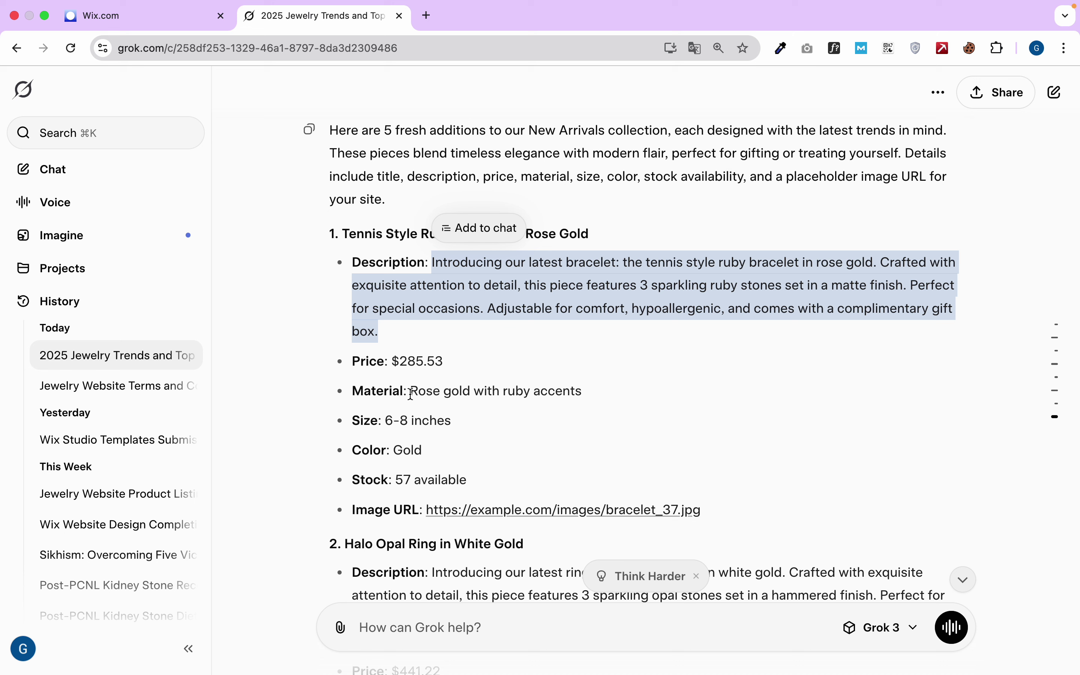
left_click_drag(412, 392, 604, 407)
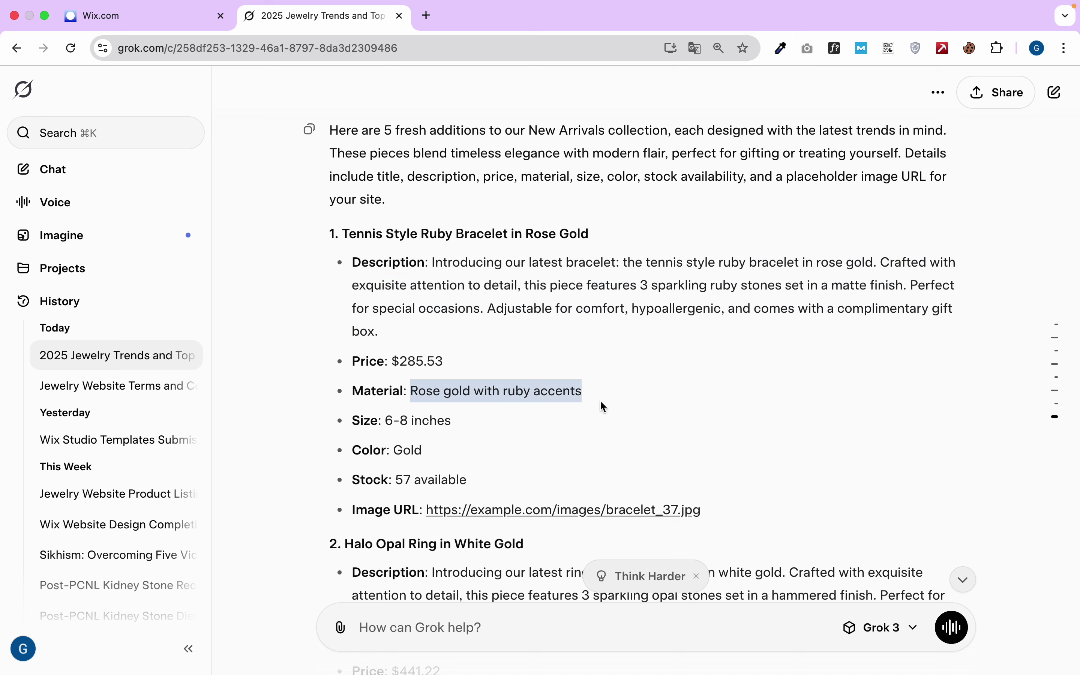
left_click(598, 399)
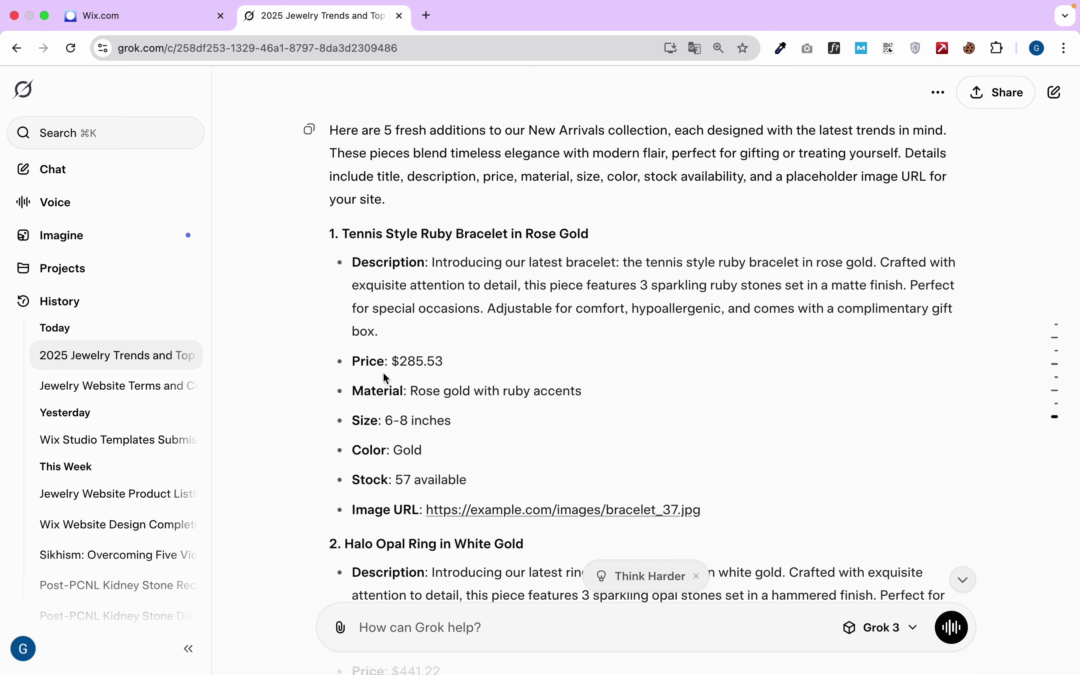
left_click_drag(361, 392, 495, 478)
key("super+c")
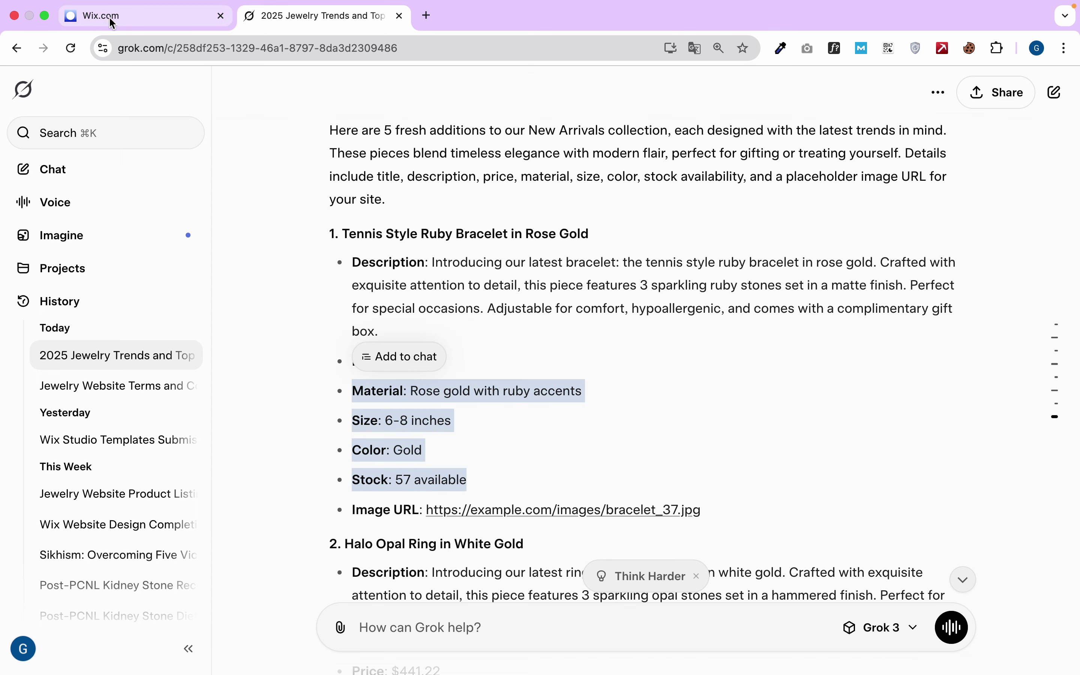
left_click(111, 17)
key("super+v")
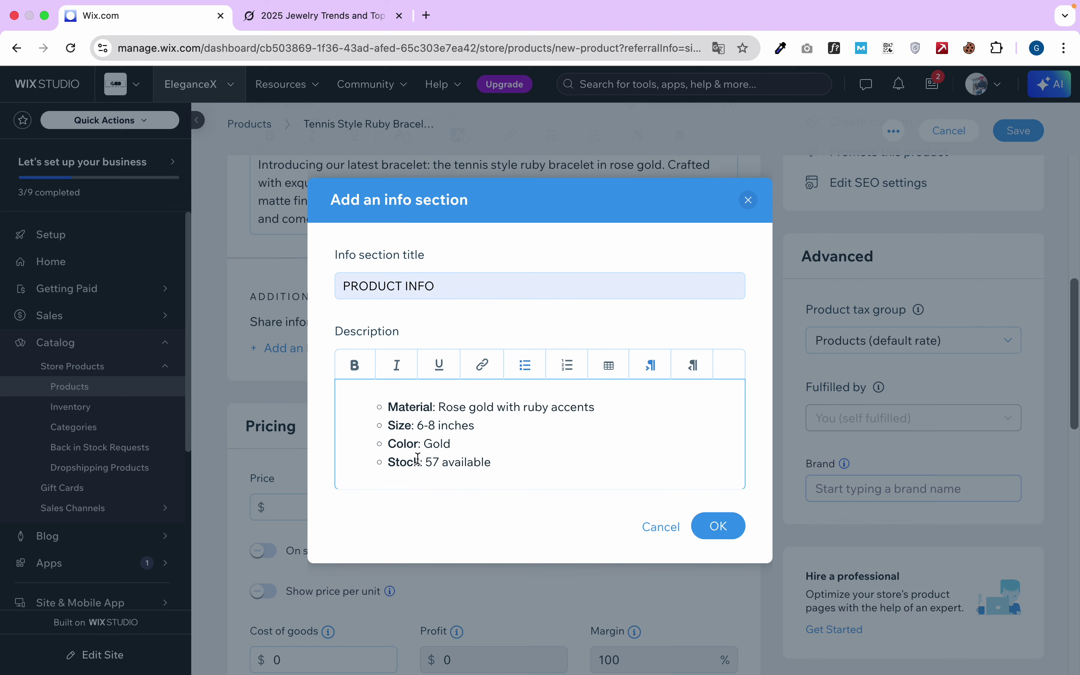
left_click(714, 522)
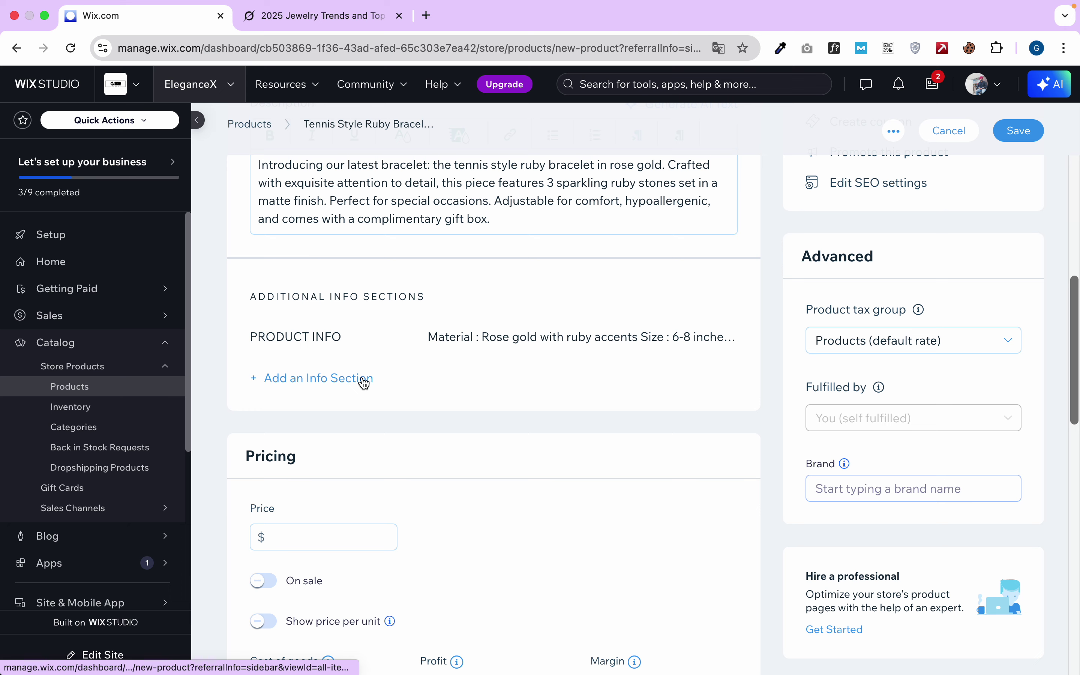
Check the ruby bracelet's price in the Grok chat and set the product price in Wix to $285
scroll(437, 398, "down", 5)
left_click(362, 355)
left_click(355, 16)
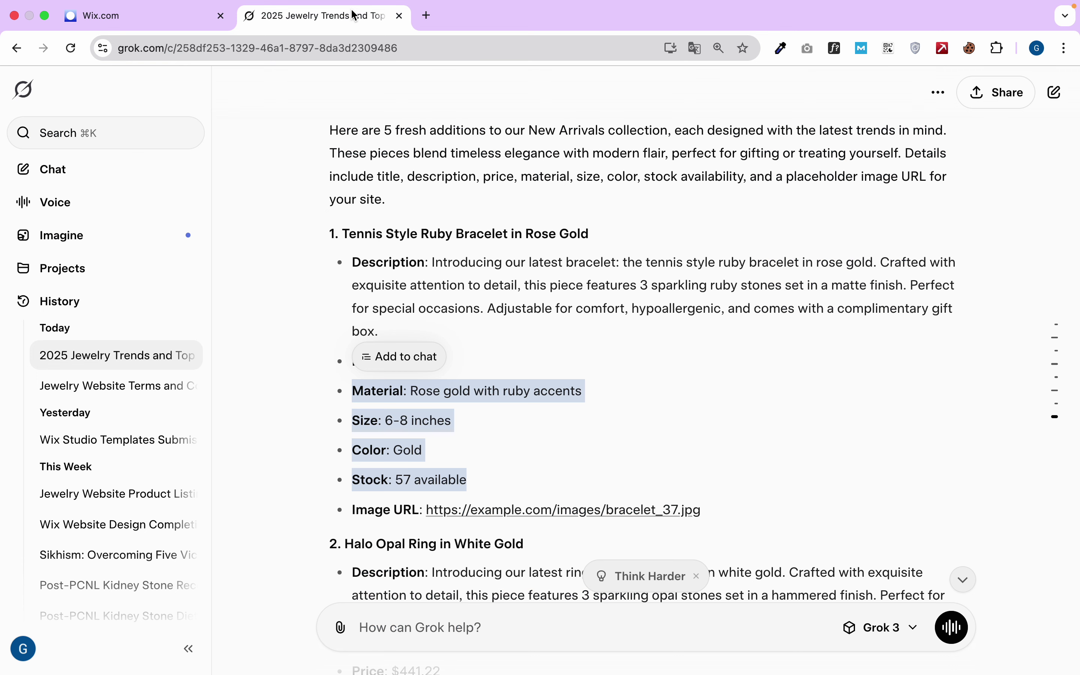
left_click(322, 507)
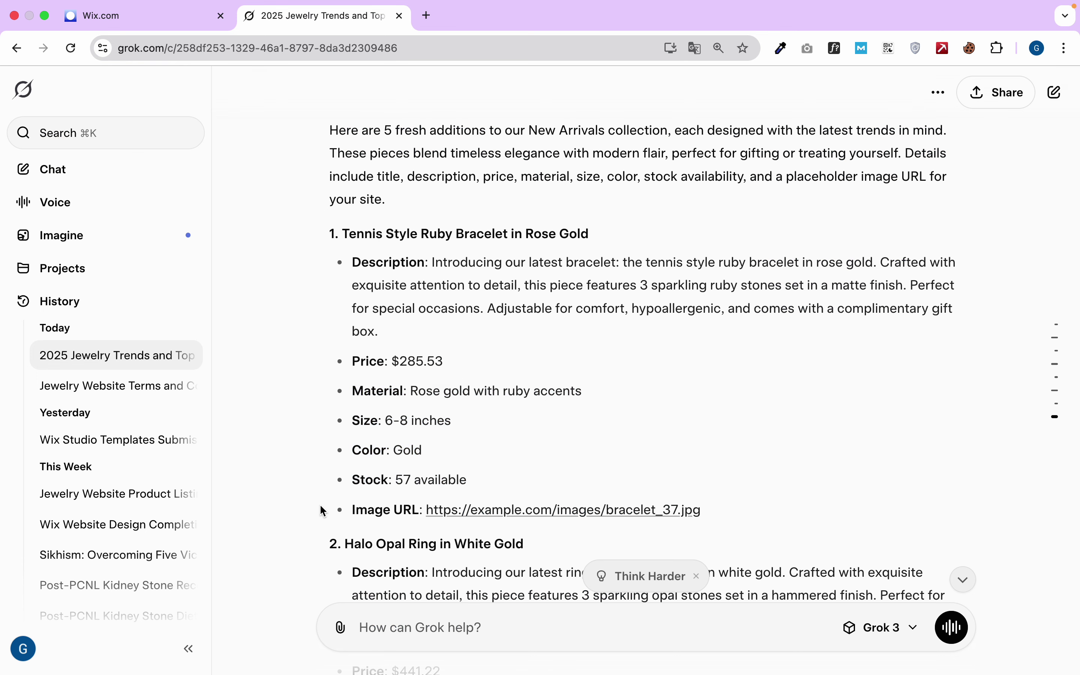
left_click(192, 18)
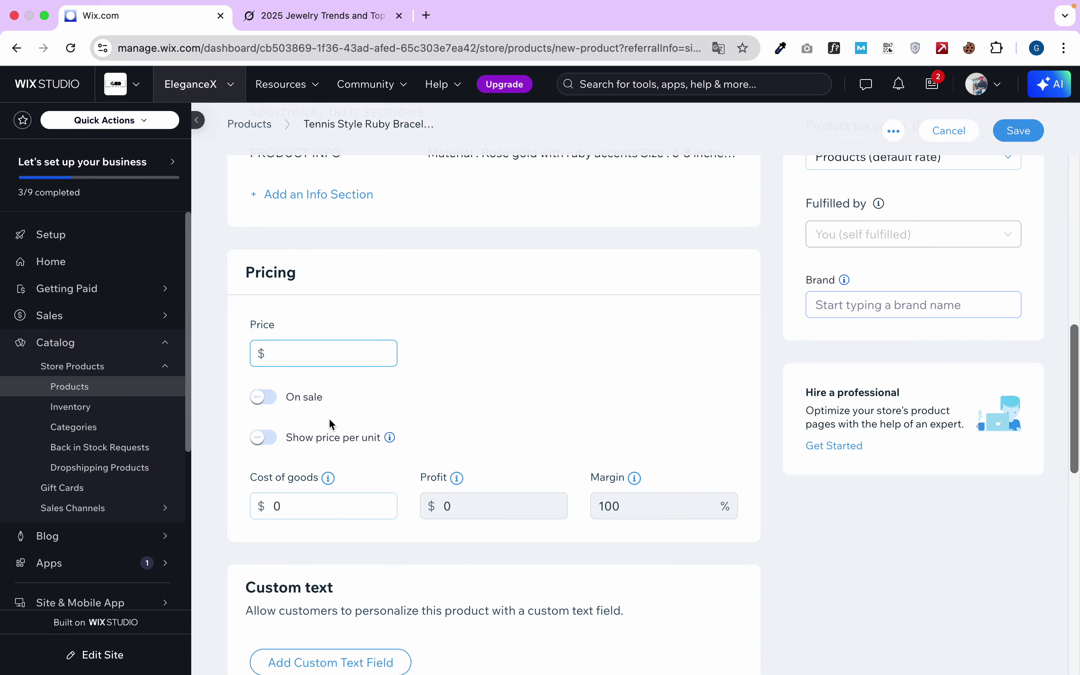
type("285")
Open a second, blank additional info section for the product
scroll(533, 403, "down", 3)
scroll(534, 403, "down", 3)
scroll(610, 402, "up", 10)
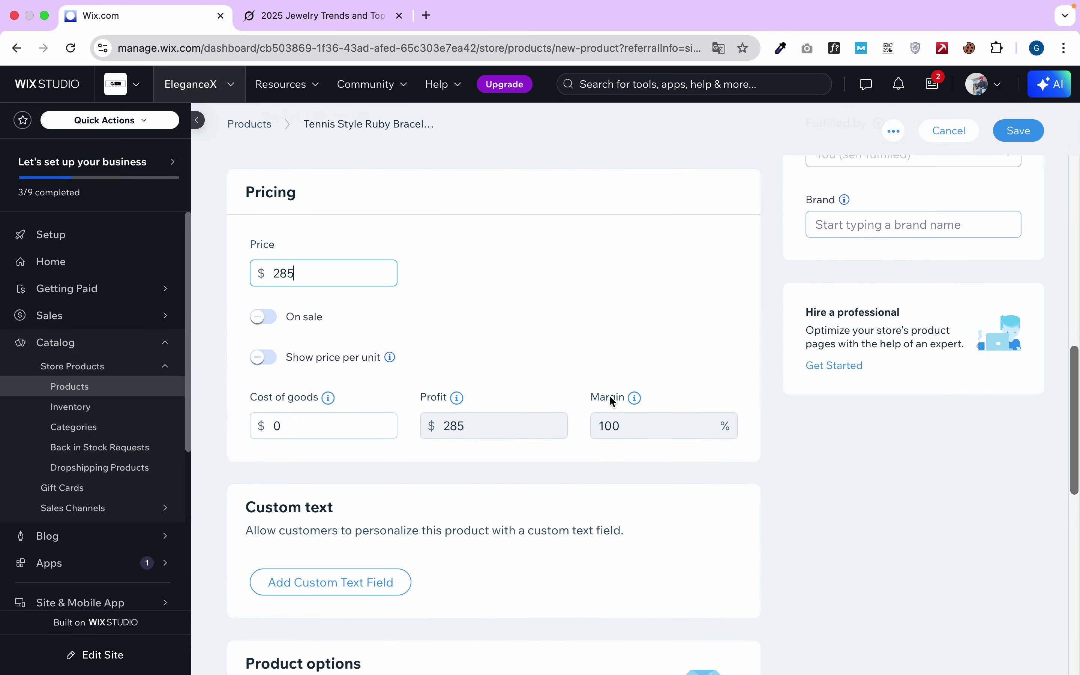
scroll(610, 401, "down", 10)
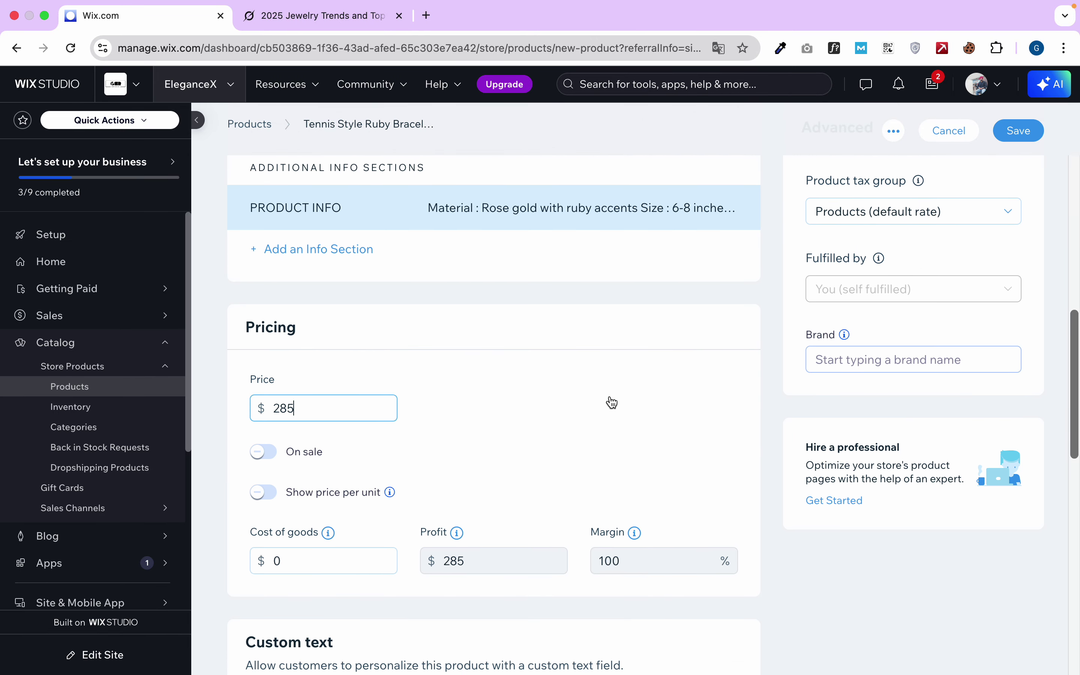
left_click(339, 244)
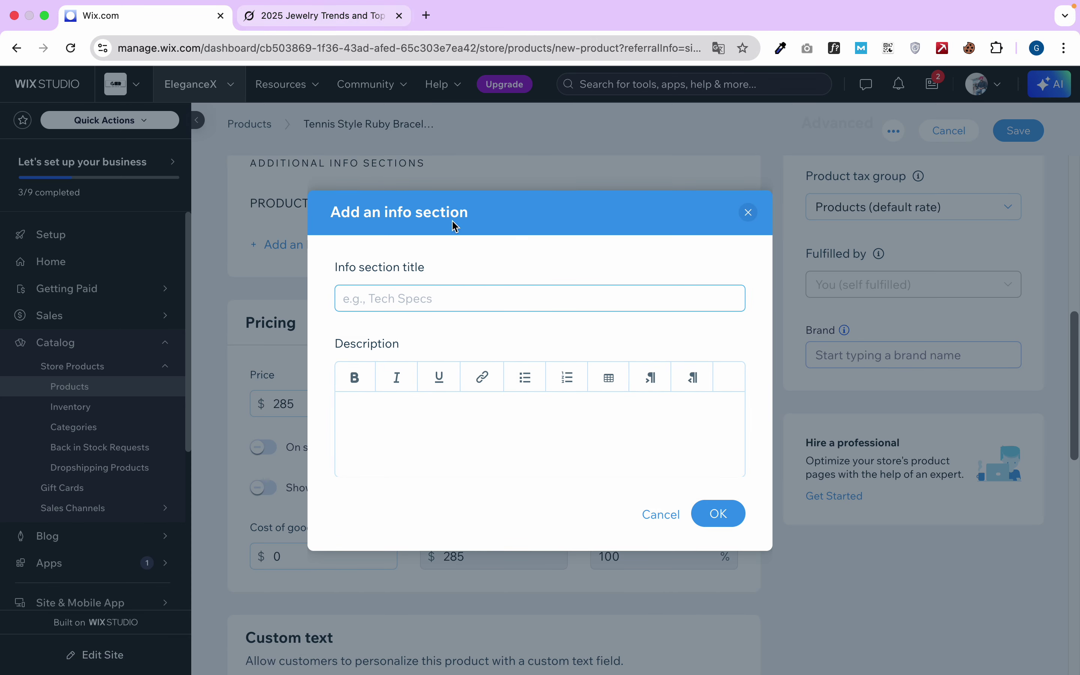
Try to open the published store at gsrwebdesign.wixstudio.com/my-site-37 in a new browser tab
left_click(426, 15)
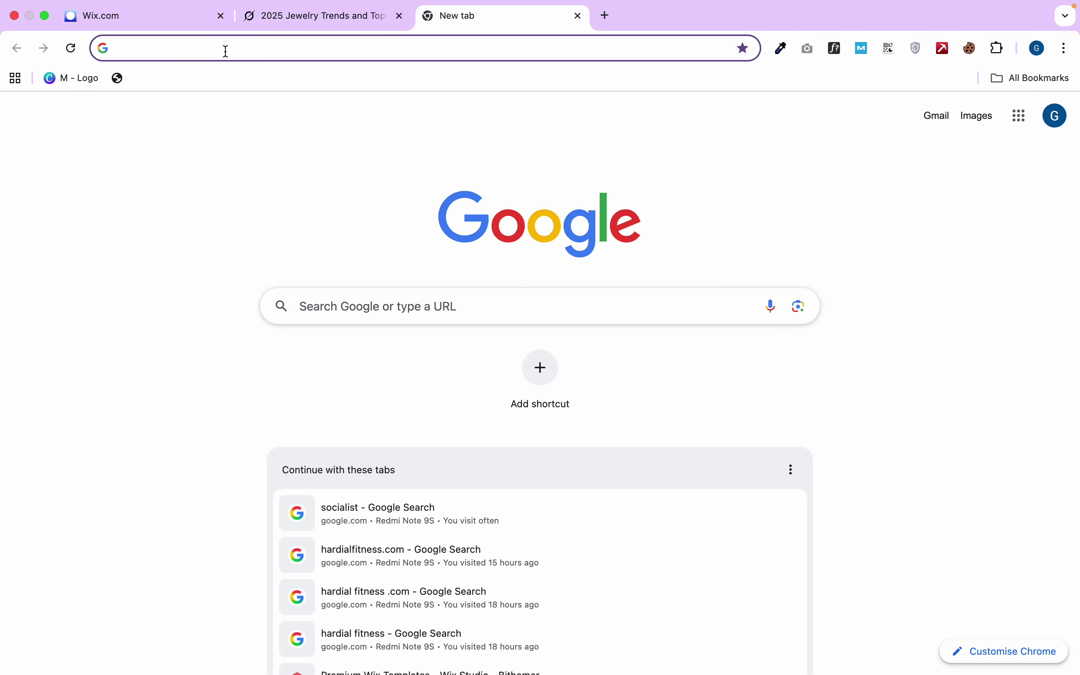
left_click(174, 8)
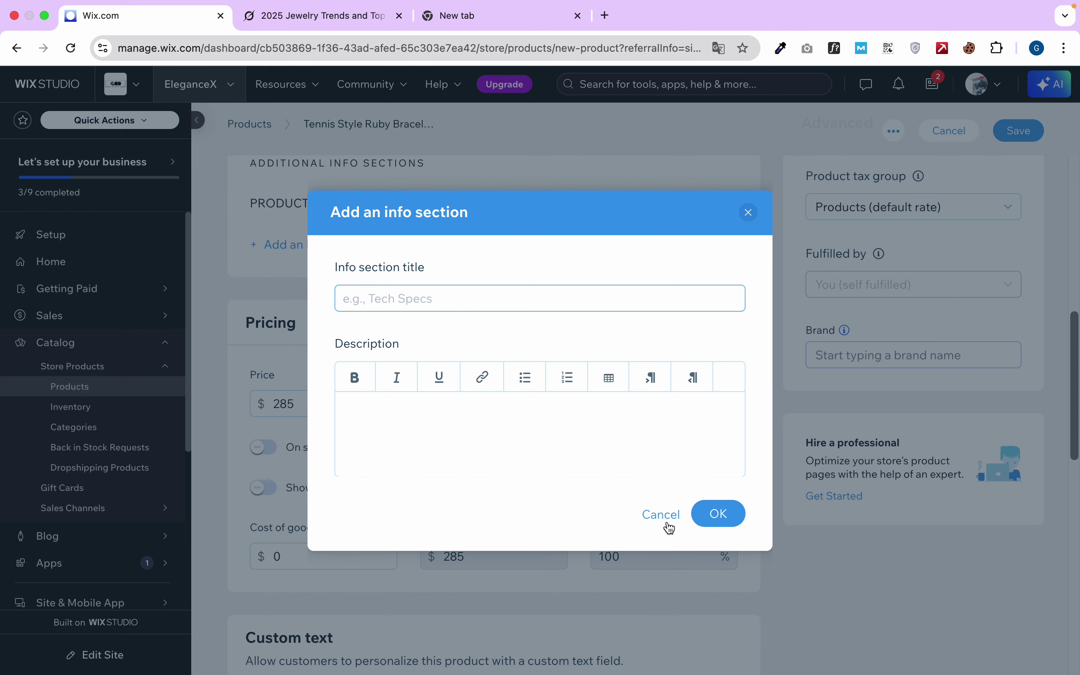
left_click(475, 25)
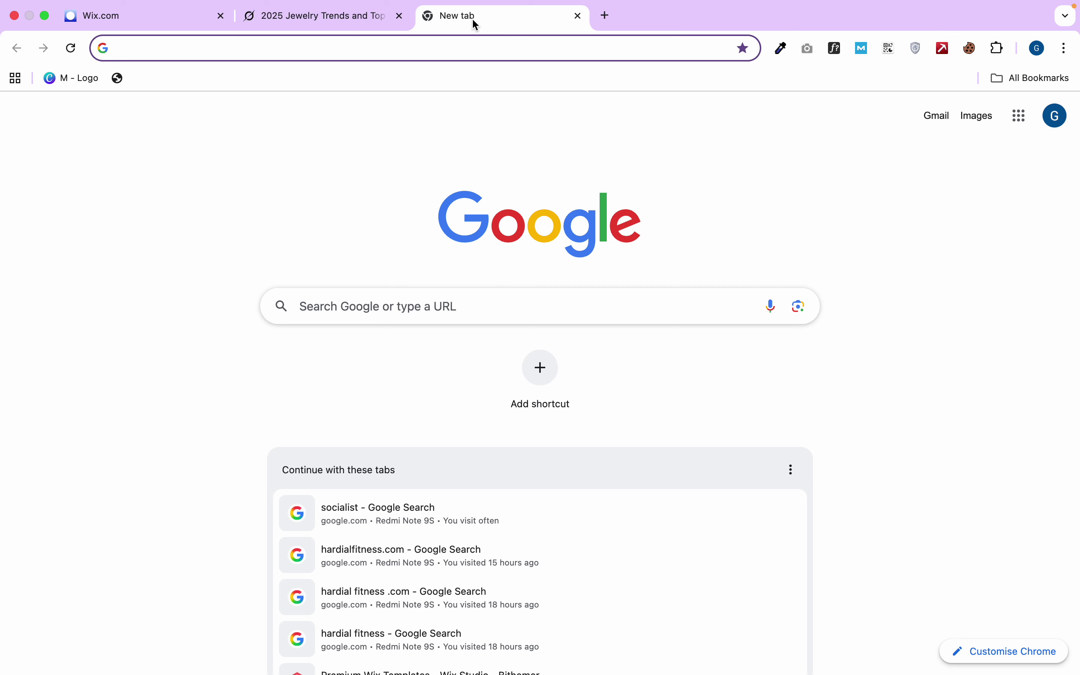
type("gs")
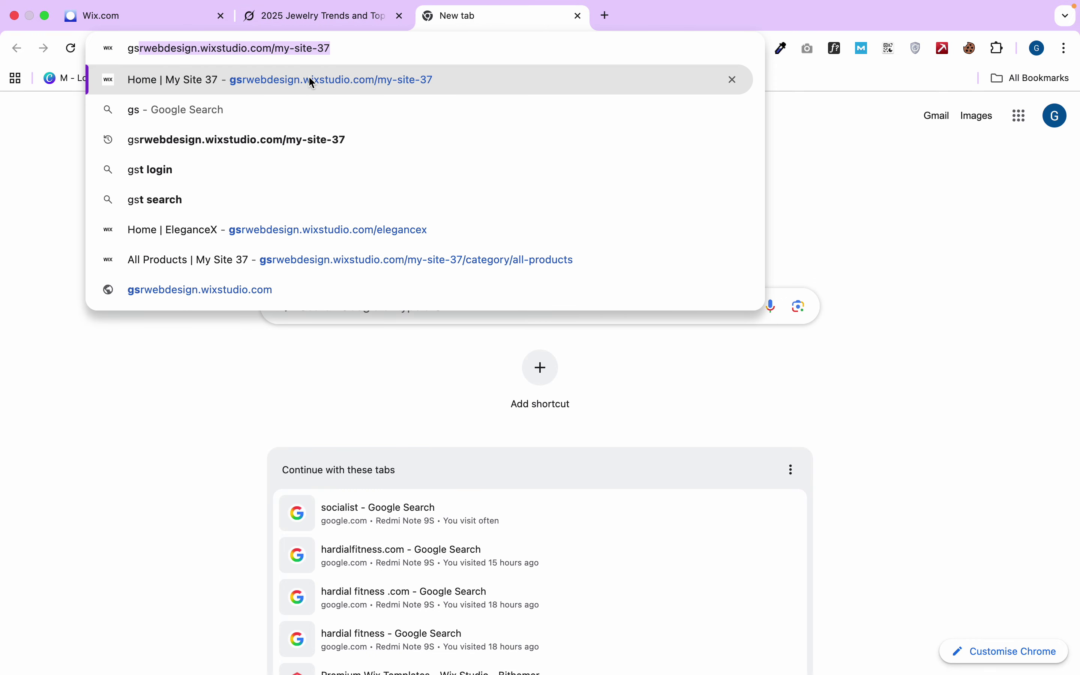
left_click(302, 81)
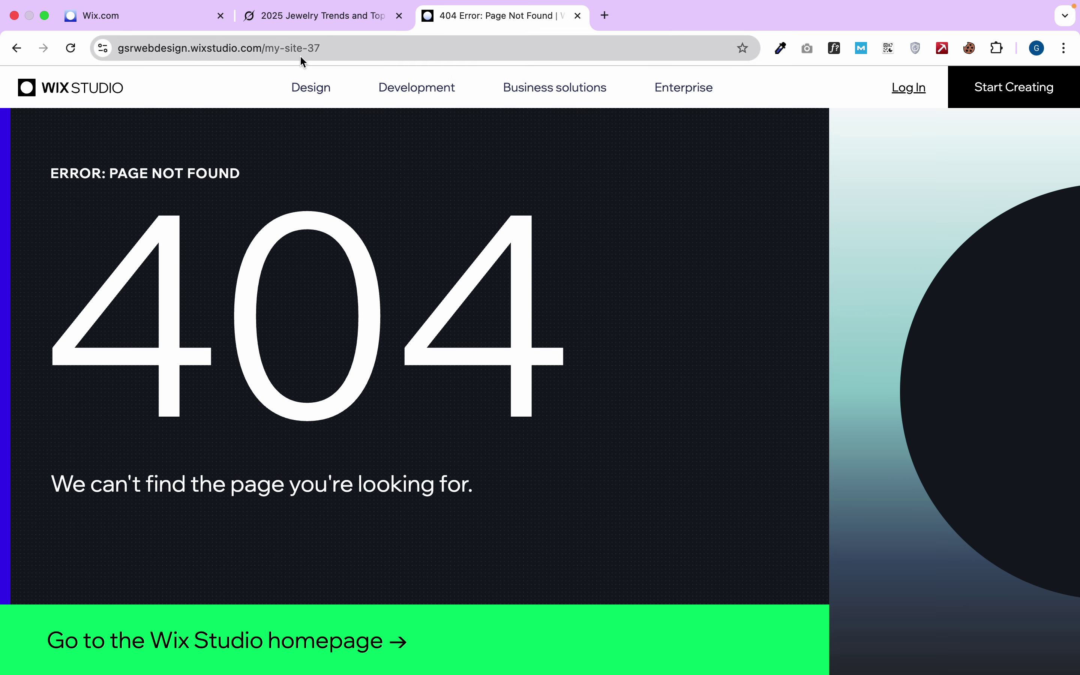
Change the address to gsrwebdesign.wixstudio.com/elegancex and load the EleganceX home page
left_click_drag(320, 47, 288, 50)
left_click(358, 49)
key("BackSpace")
key("BackSpace")
key("BackSpace")
key("BackSpace")
key("BackSpace")
key("BackSpace")
key("BackSpace")
key("BackSpace")
key("BackSpace")
key("BackSpace")
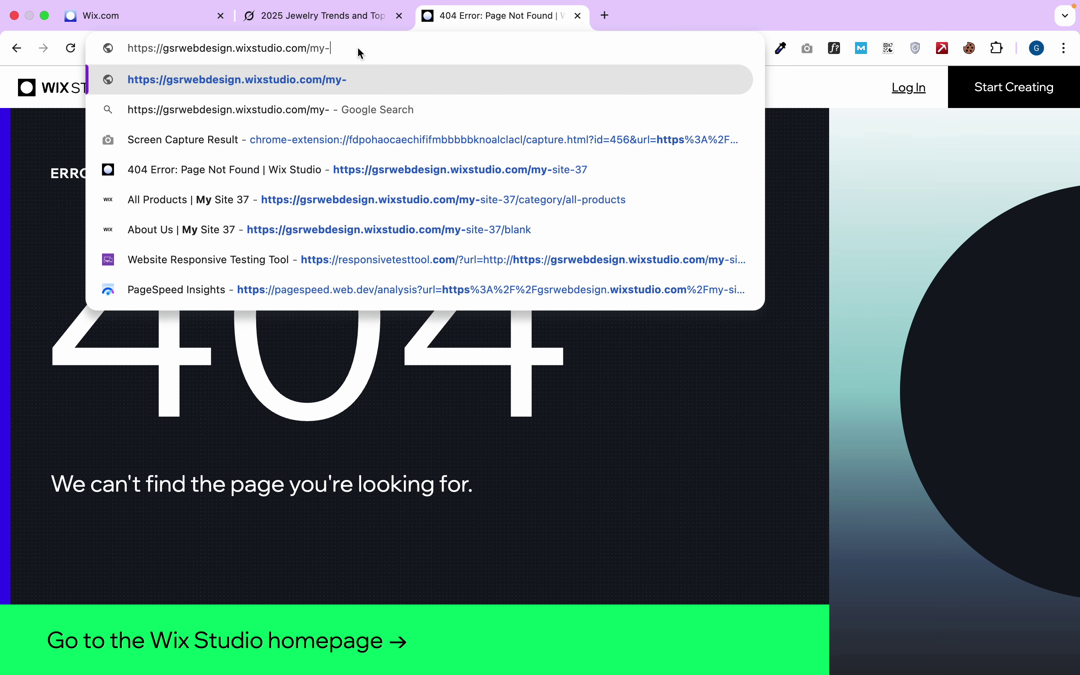
type("e")
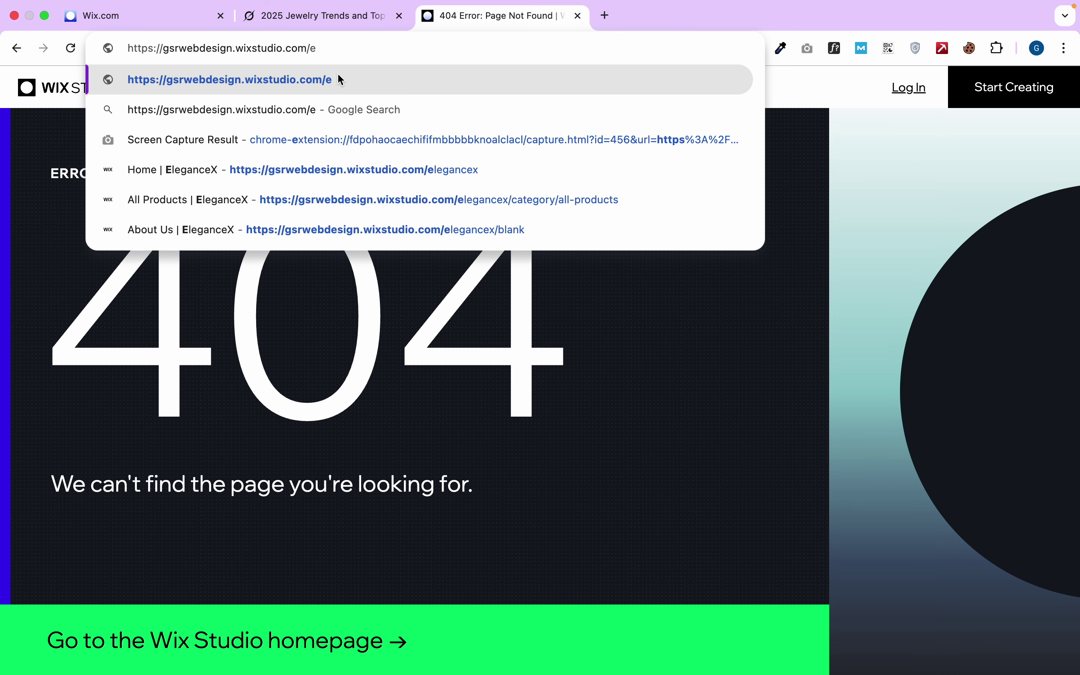
left_click(328, 168)
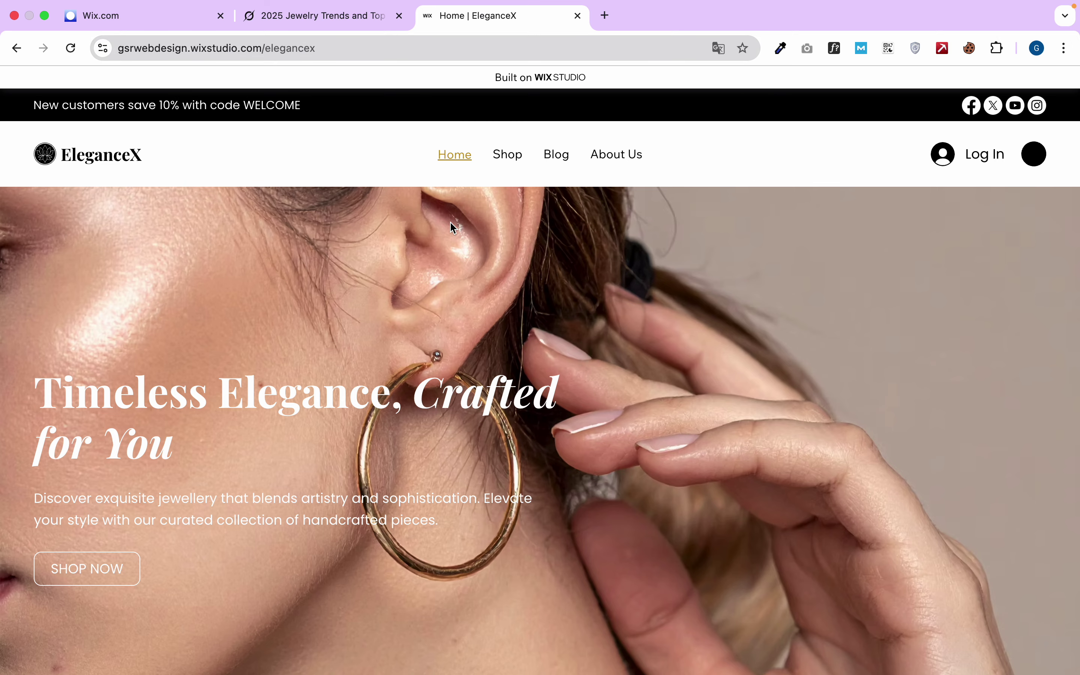
Browse the live store's full product list and open the Cuff Bangle with Charms product page
left_click(506, 158)
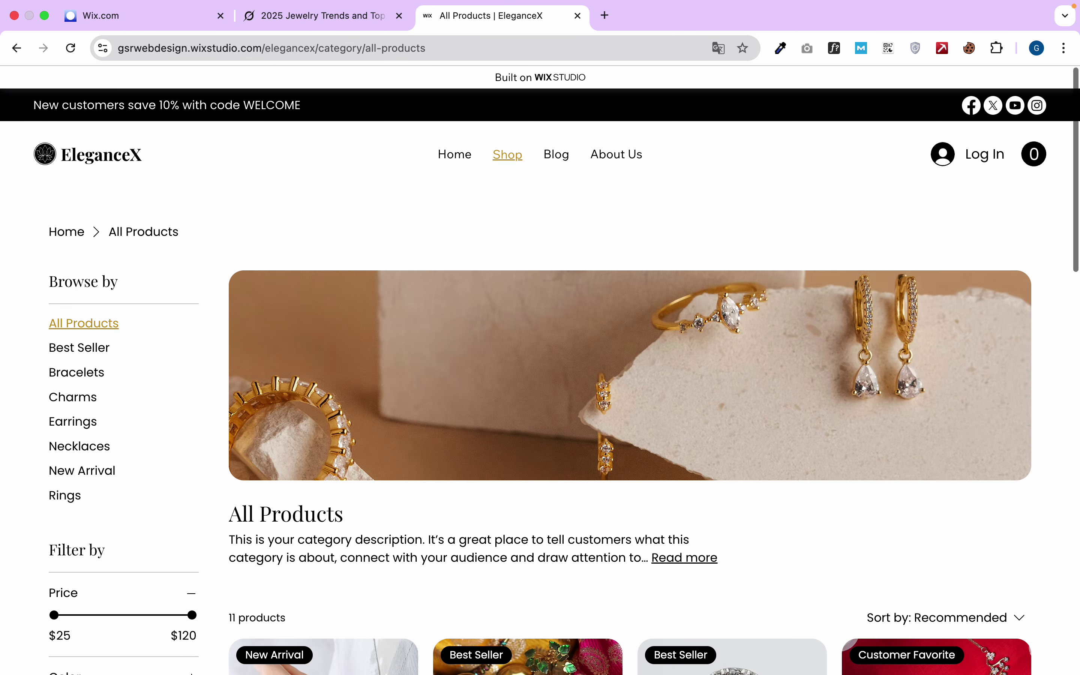
scroll(509, 313, "down", 10)
left_click(509, 313)
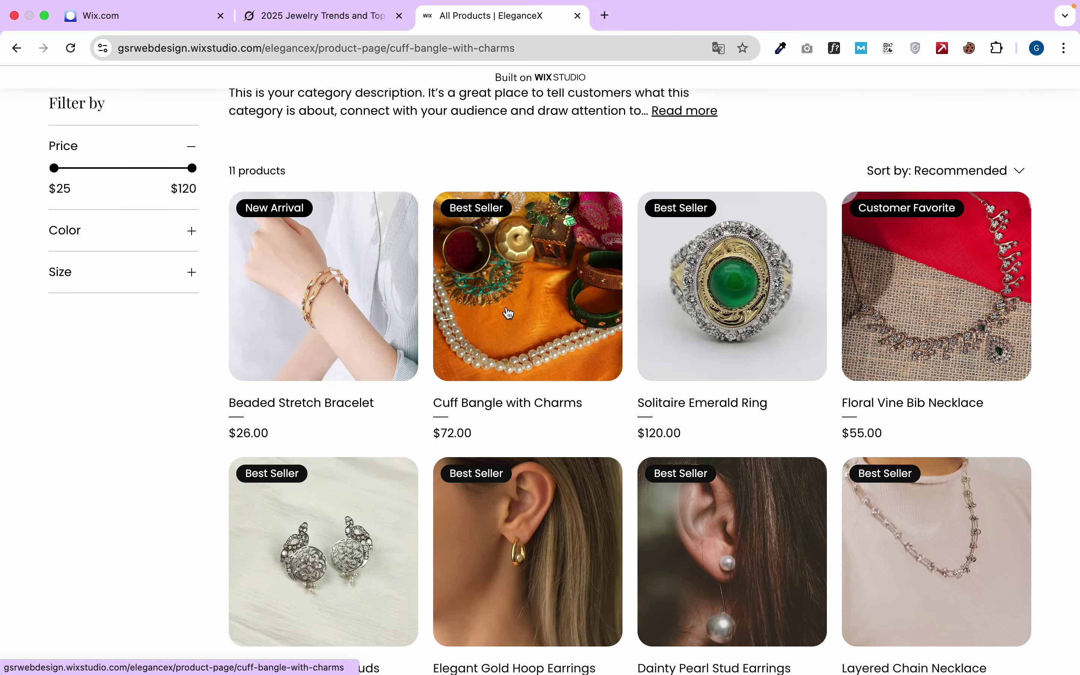
Copy the Return & Refund Policy text from the live Cuff Bangle with Charms product page
scroll(509, 268, "down", 13)
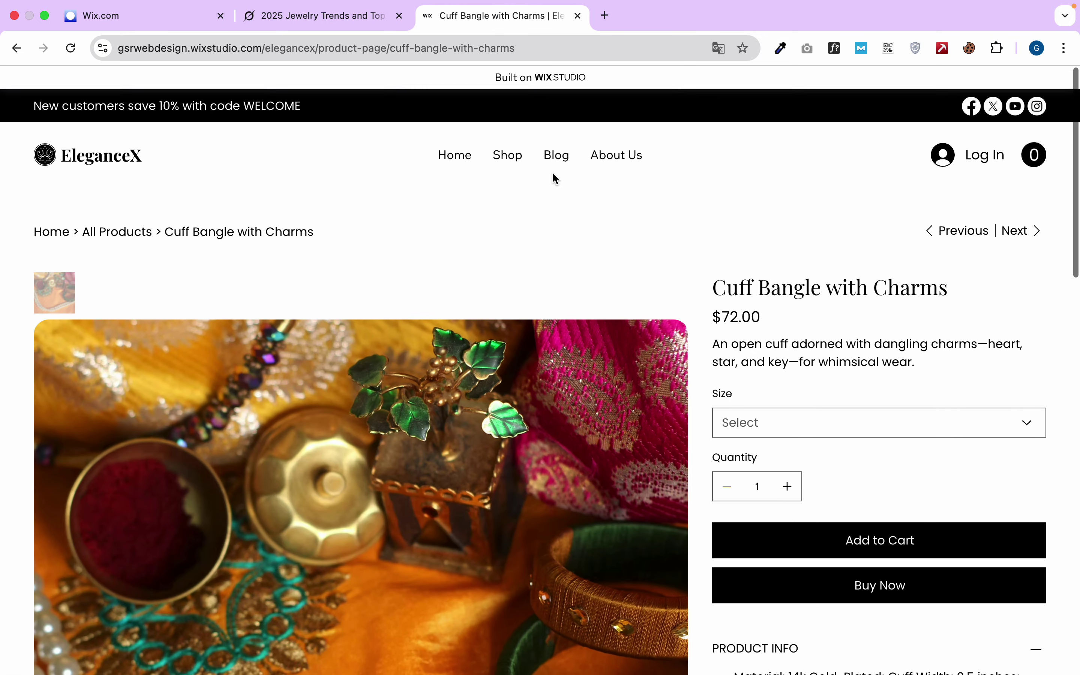
scroll(554, 179, "down", 10)
left_click(751, 270)
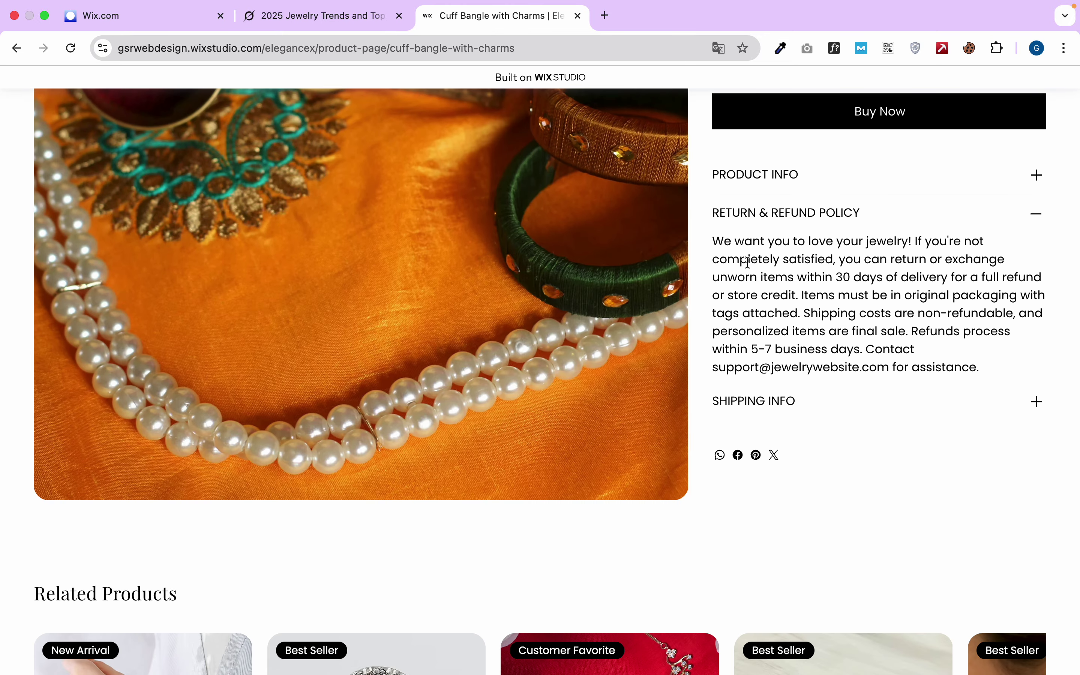
left_click_drag(716, 245, 988, 379)
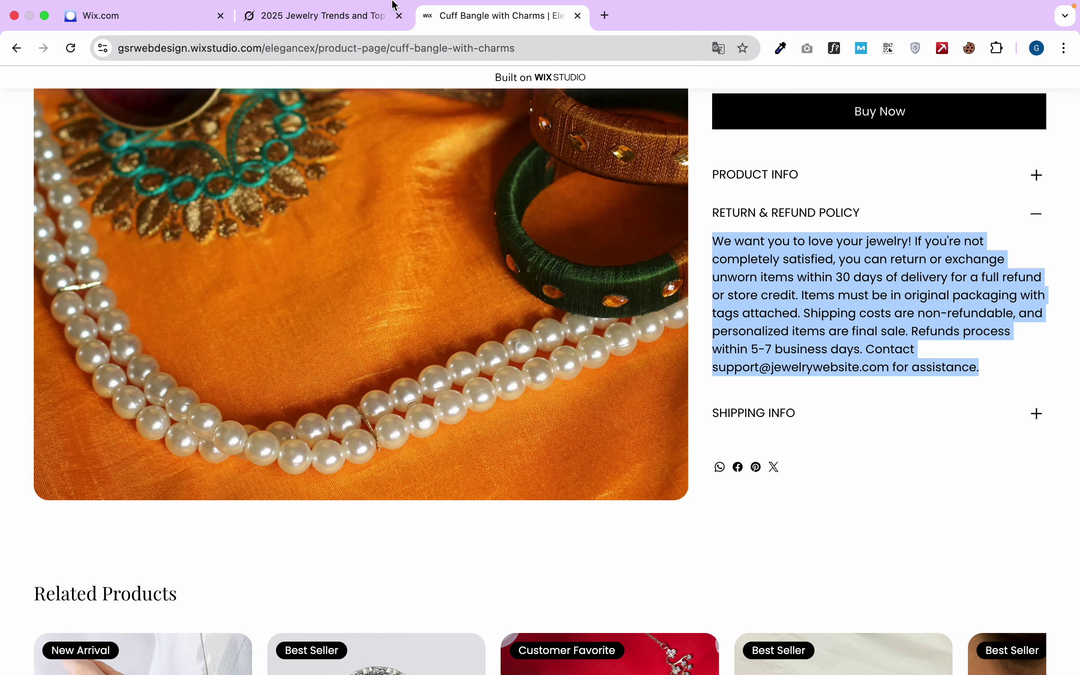
Complete the ruby bracelet's second info section with the title RETURN & REFUND POLICY and the copied policy text
left_click(163, 11)
left_click(403, 307)
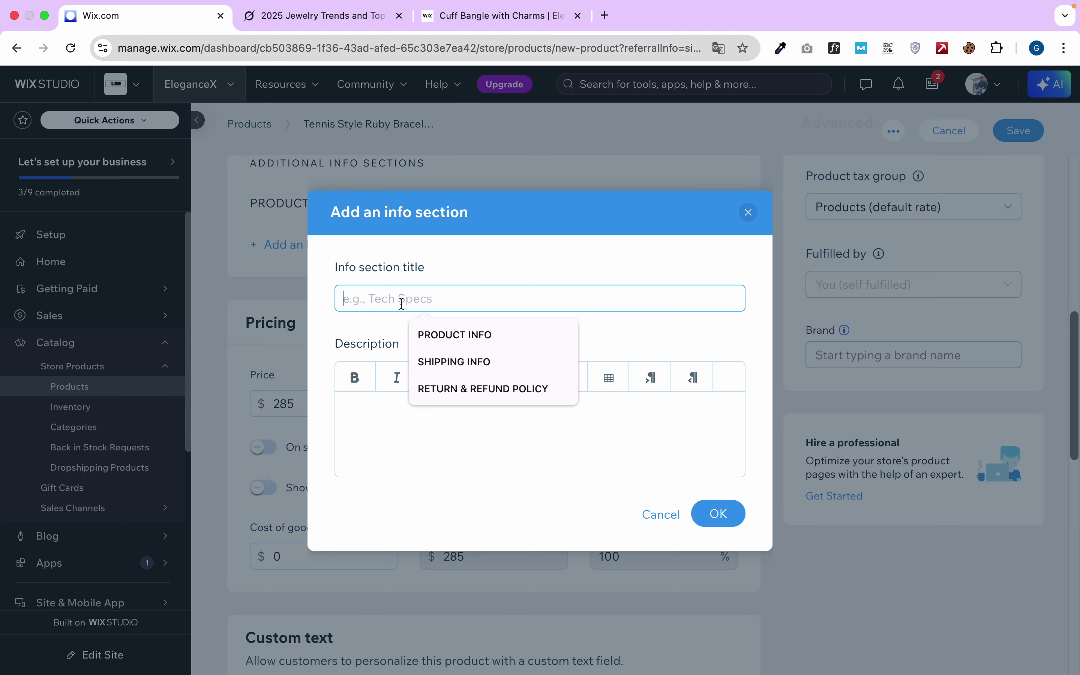
left_click(442, 363)
left_click(483, 389)
left_click(403, 438)
Copy the Shipping Info text from the live Cuff Bangle with Charms product page
left_click(500, 16)
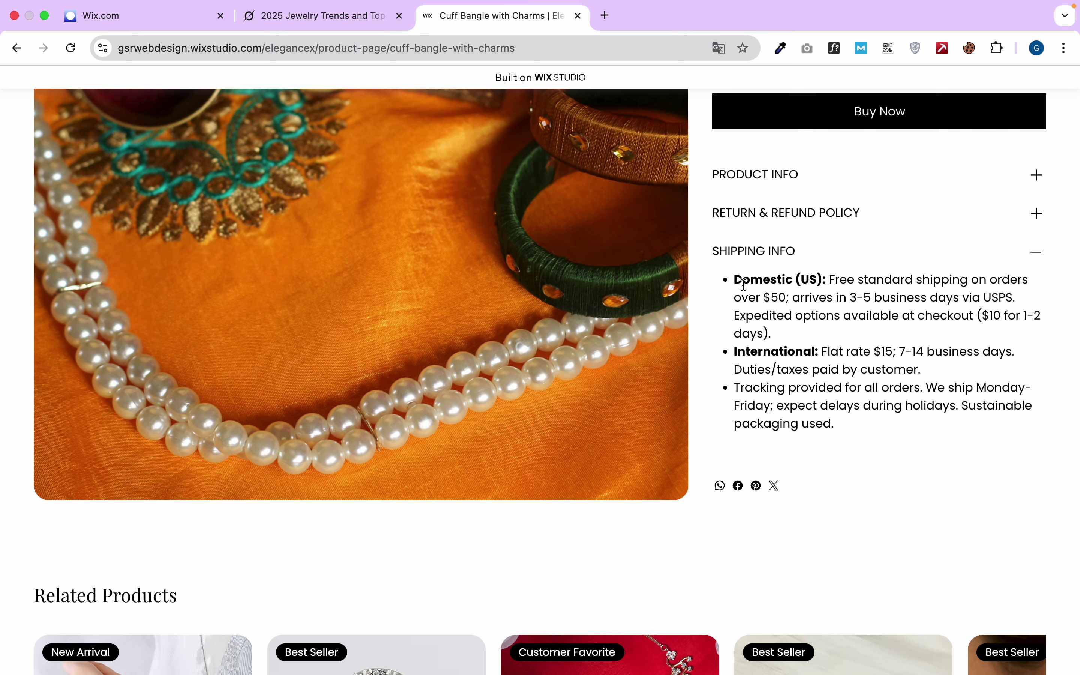
left_click_drag(728, 281, 830, 424)
key("ctrl+c")
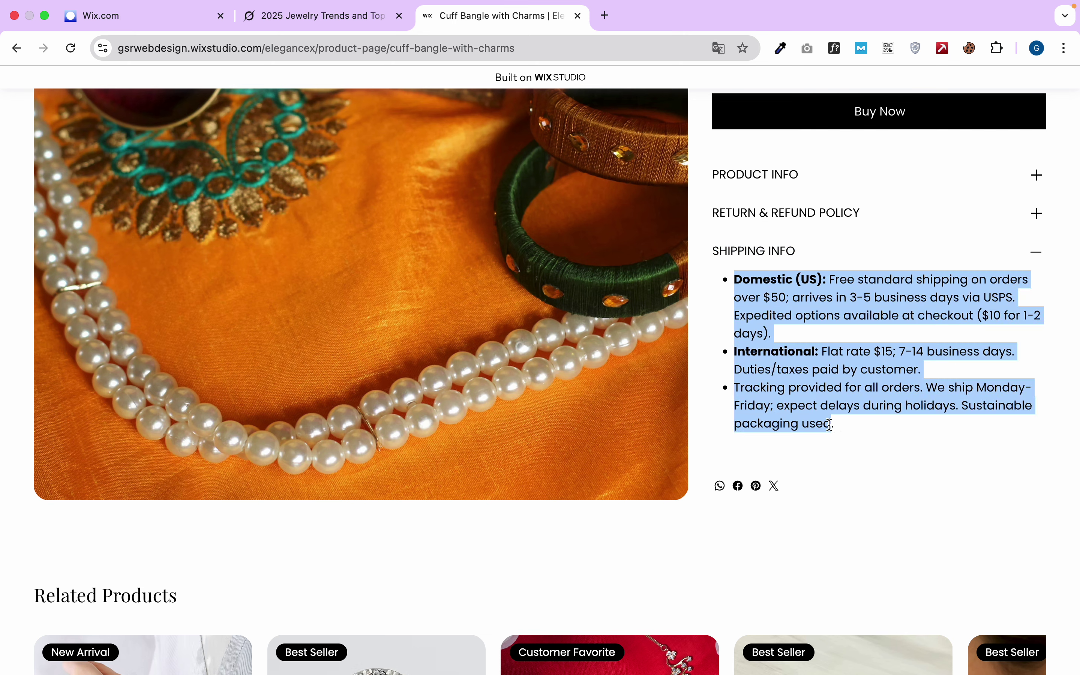
Add a SHIPPING INFO section with the copied shipping text to the ruby bracelet and save the product, dismissing the promotion offer
left_click(312, 16)
left_click(154, 6)
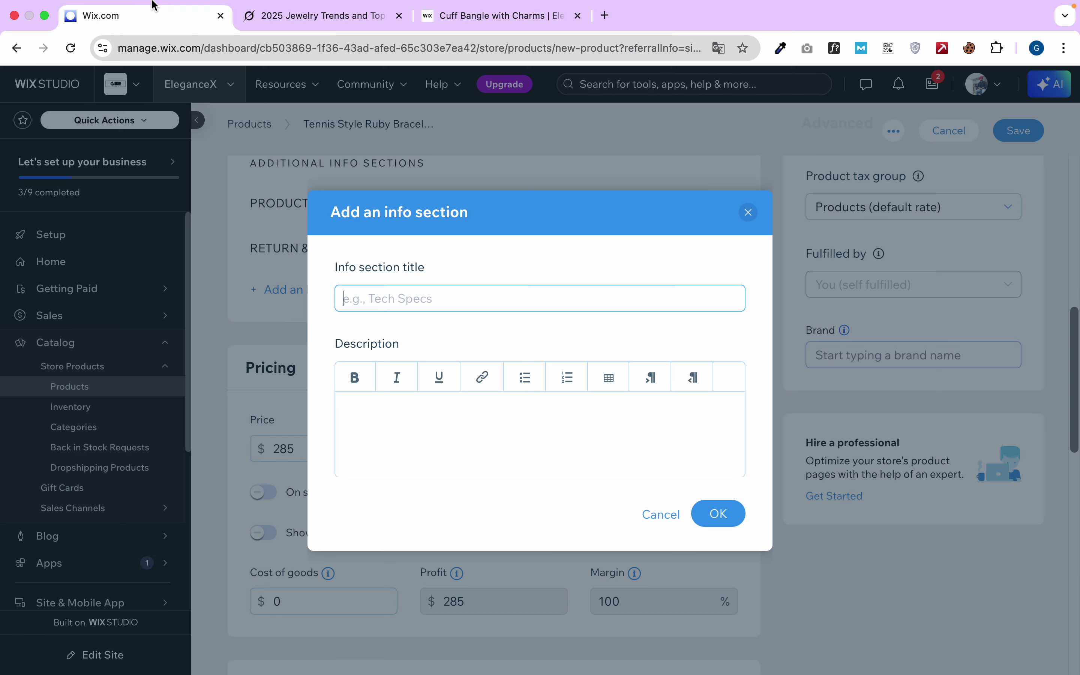
left_click(356, 304)
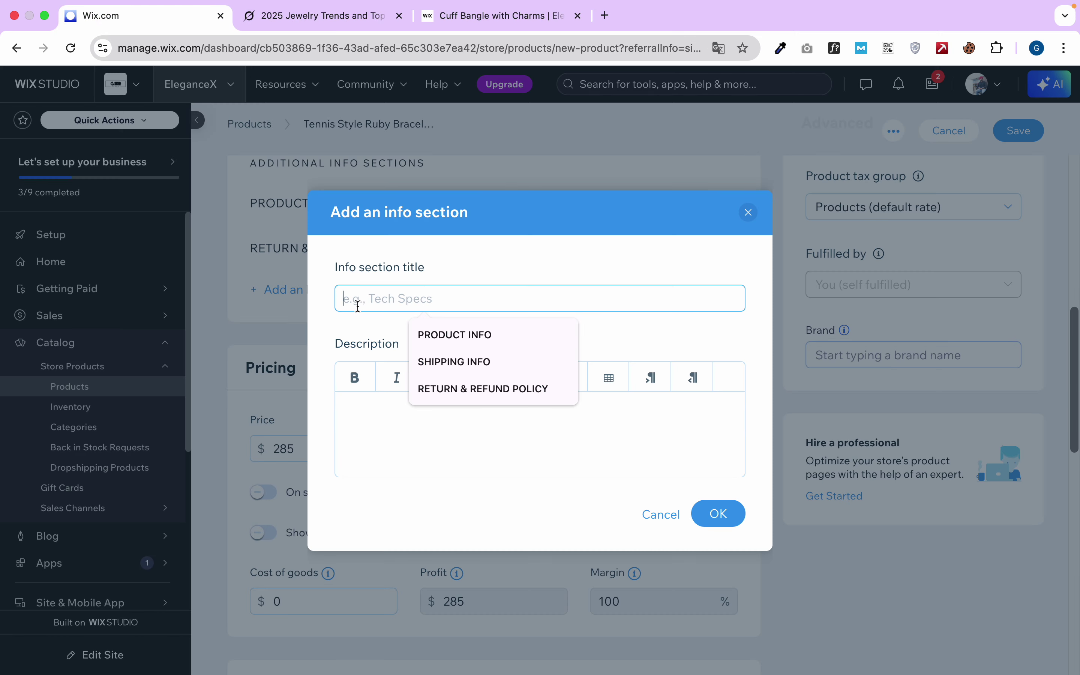
left_click(446, 362)
left_click(378, 418)
key("ctrl+v")
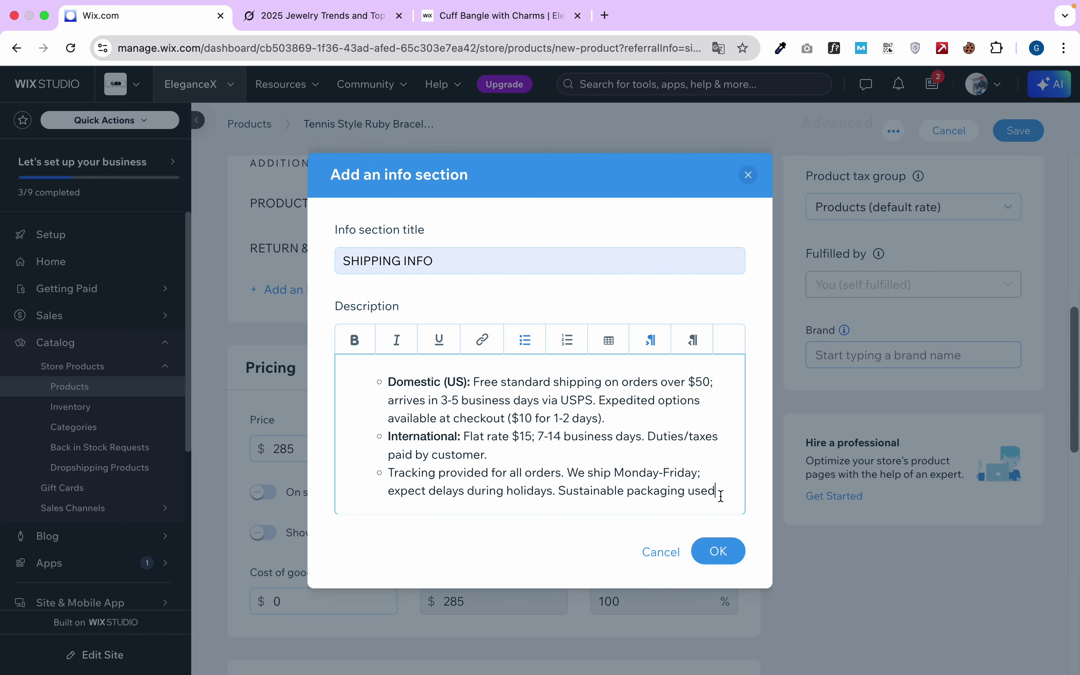
left_click(720, 551)
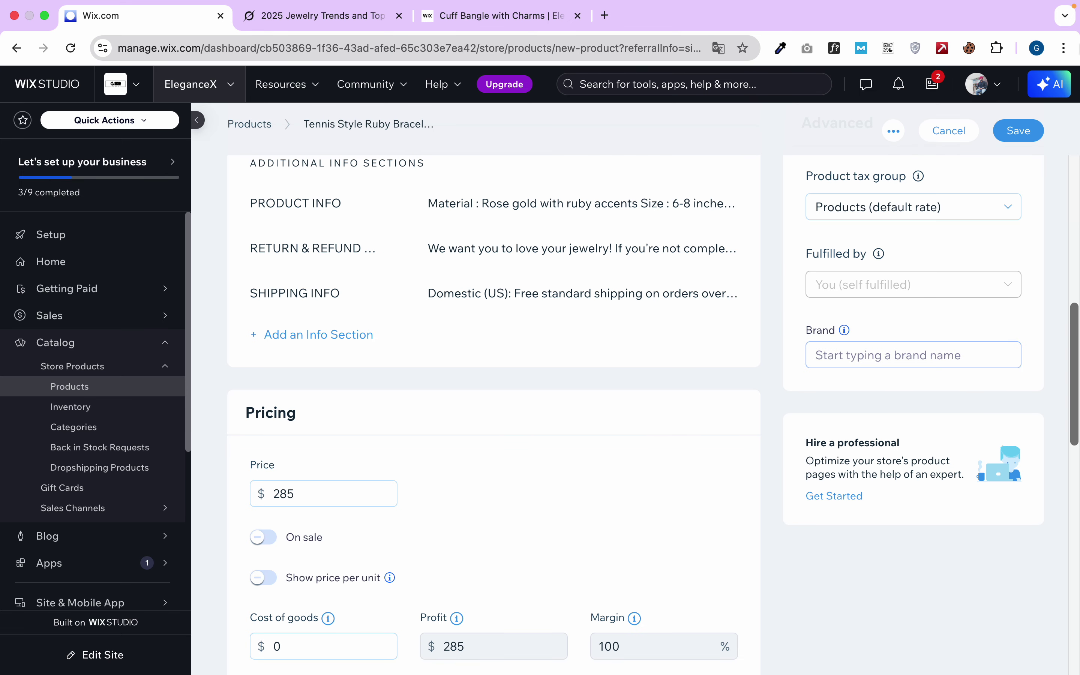
left_click(1025, 134)
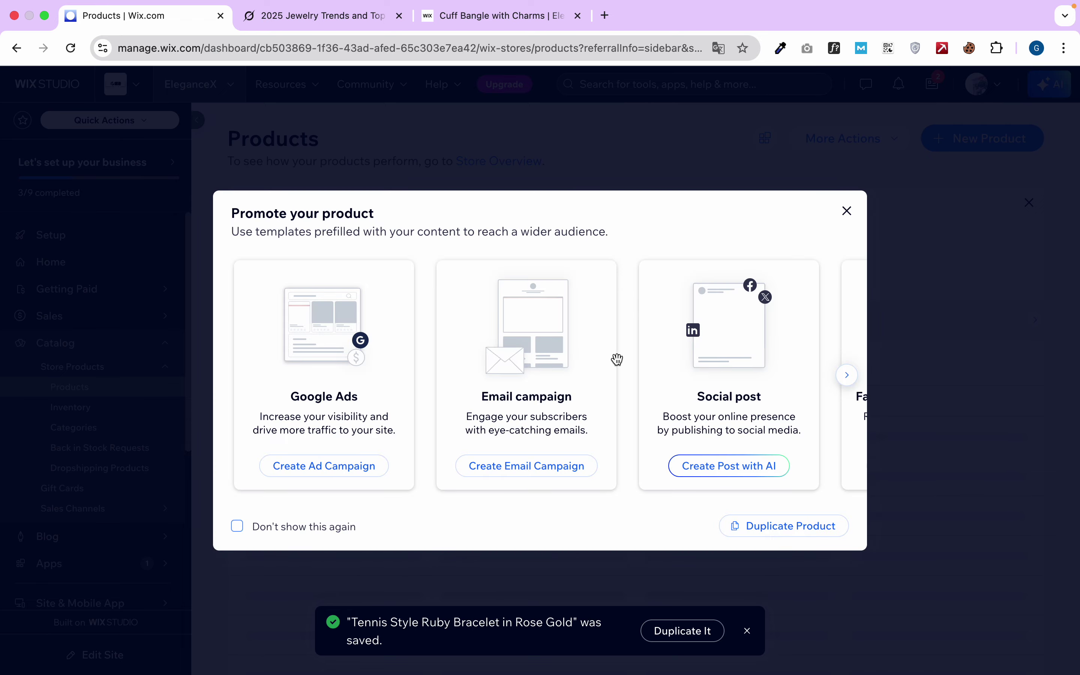
left_click(848, 219)
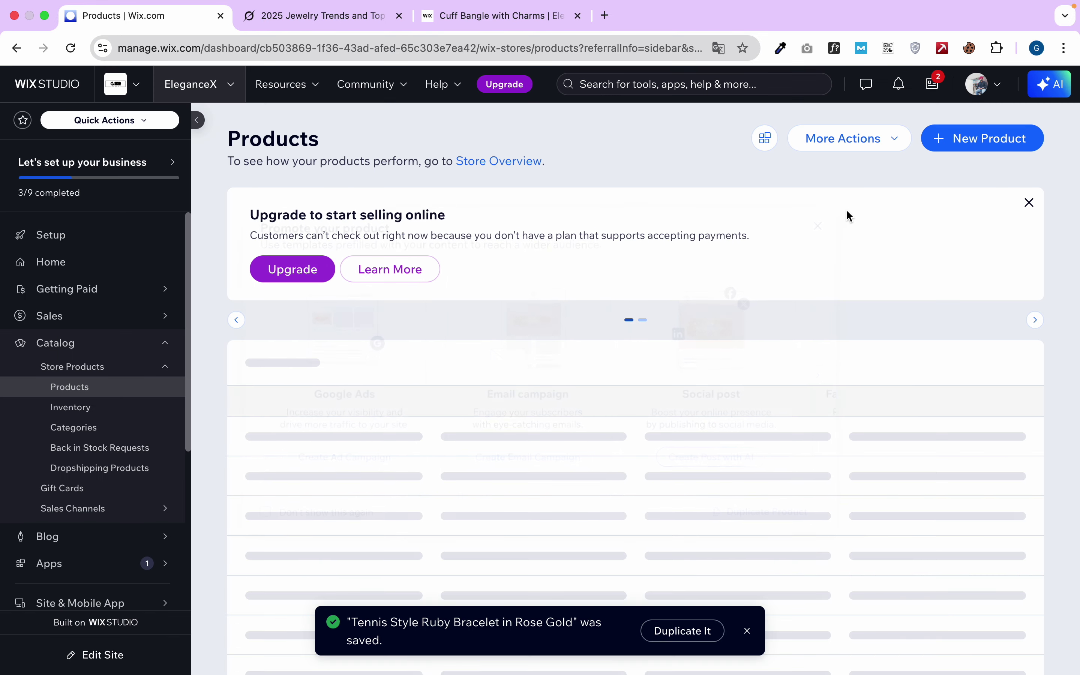
Open the New Arrival product category from the store's categories and save it
left_click(94, 429)
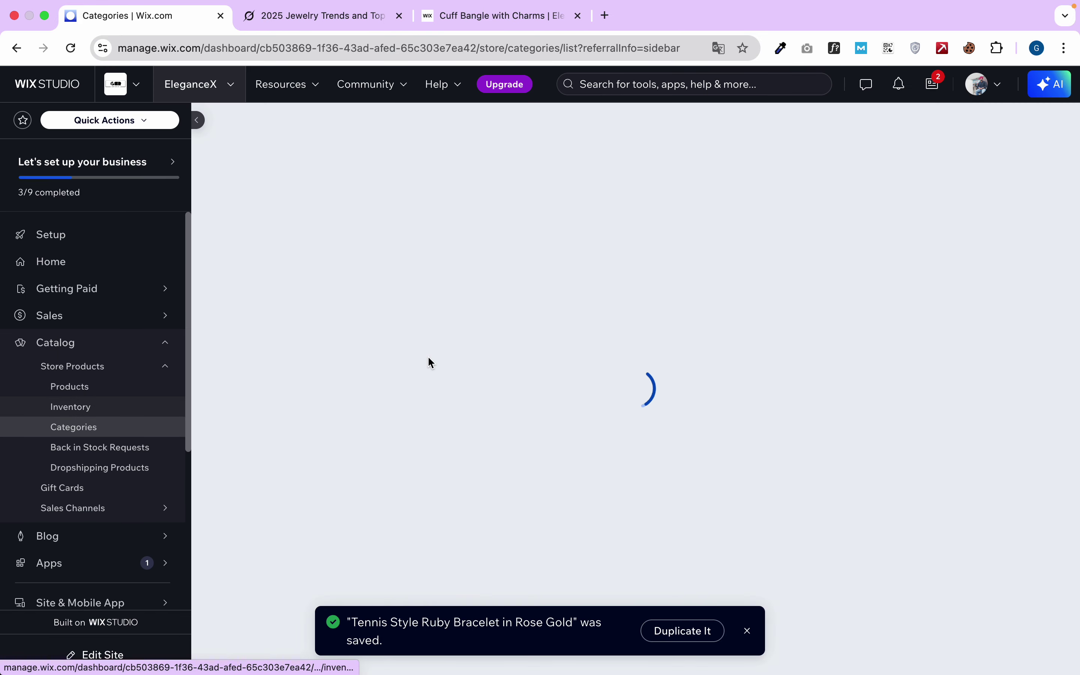
left_click(401, 313)
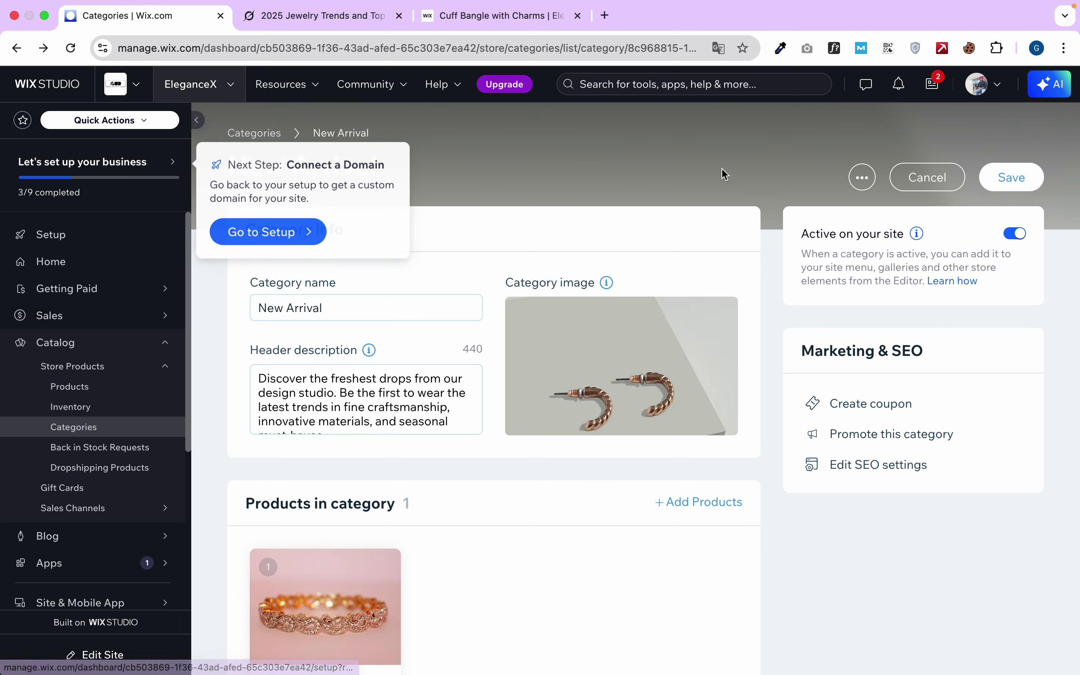
left_click(996, 186)
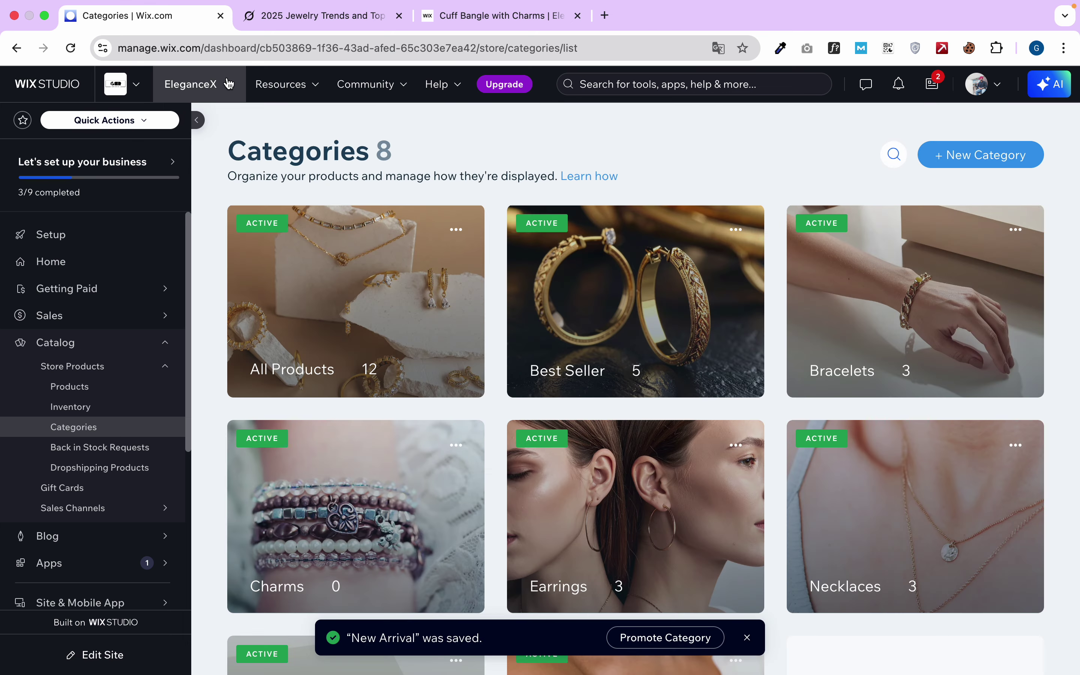
Open the EleganceX site in the Wix Studio editor from the dashboard's Setup page
left_click(232, 84)
left_click(232, 85)
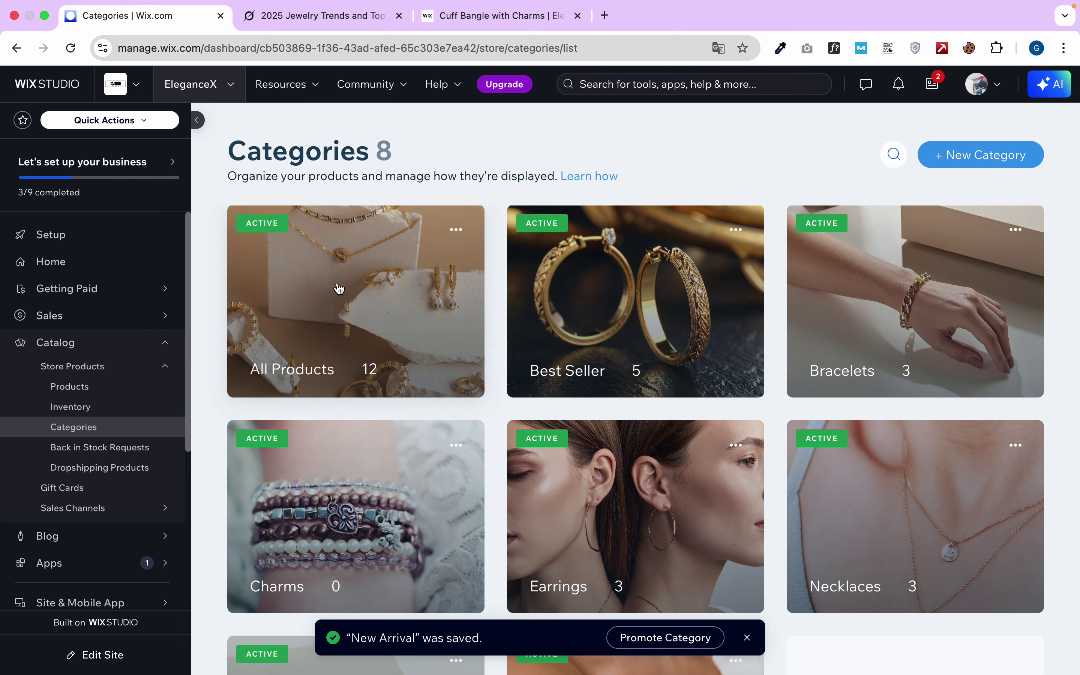
left_click(79, 240)
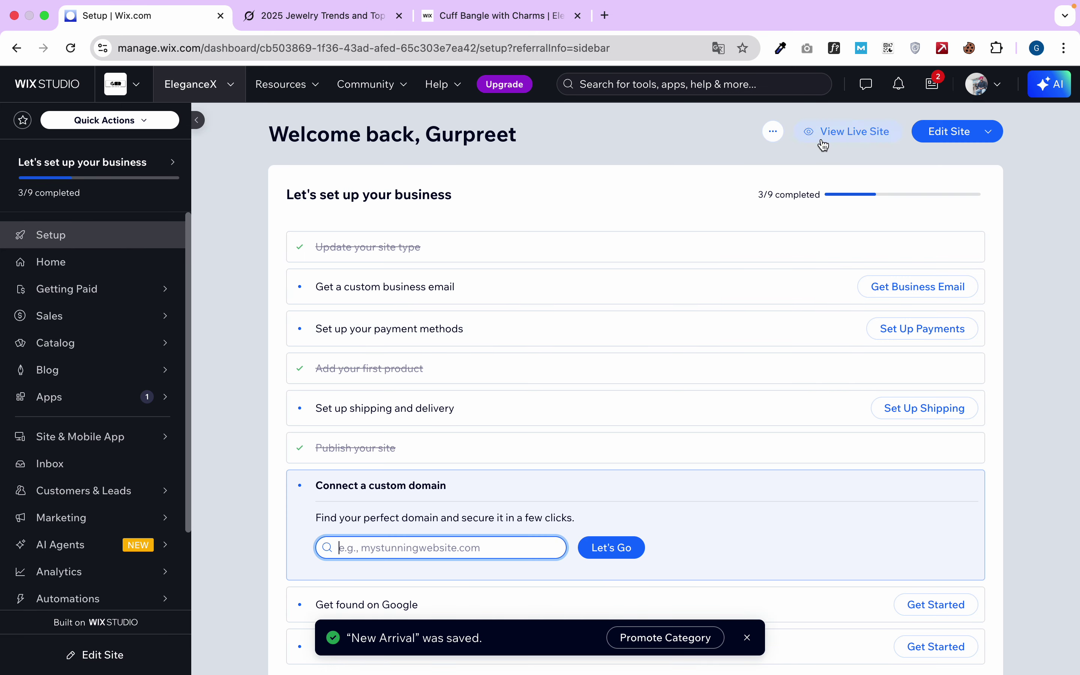
left_click(942, 131)
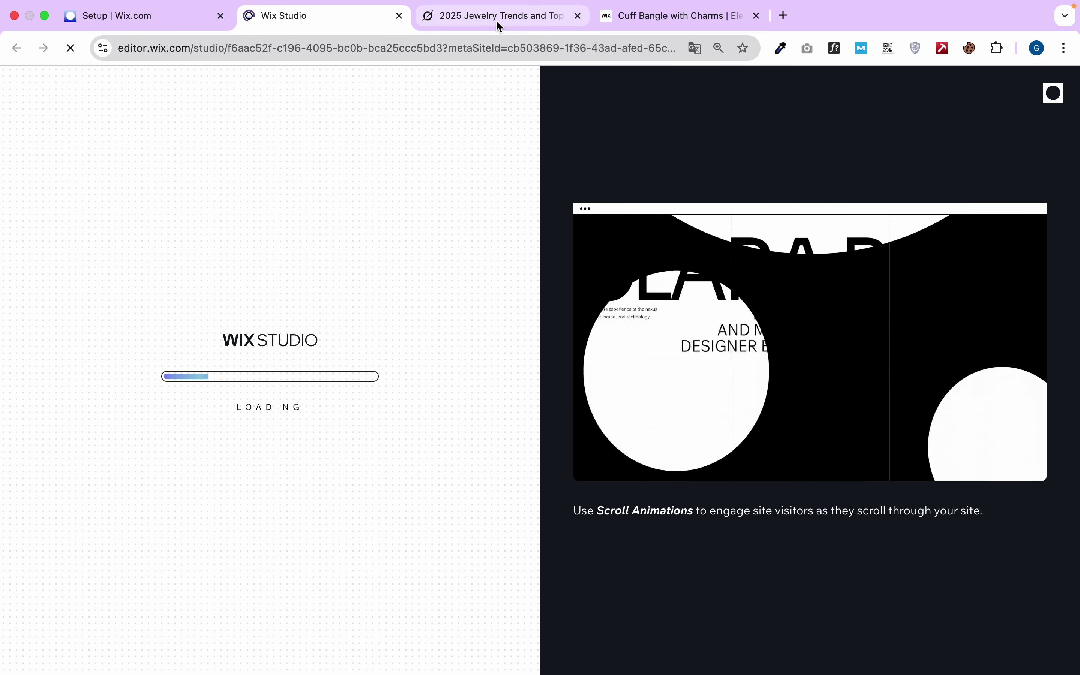
left_click(496, 20)
left_click(338, 18)
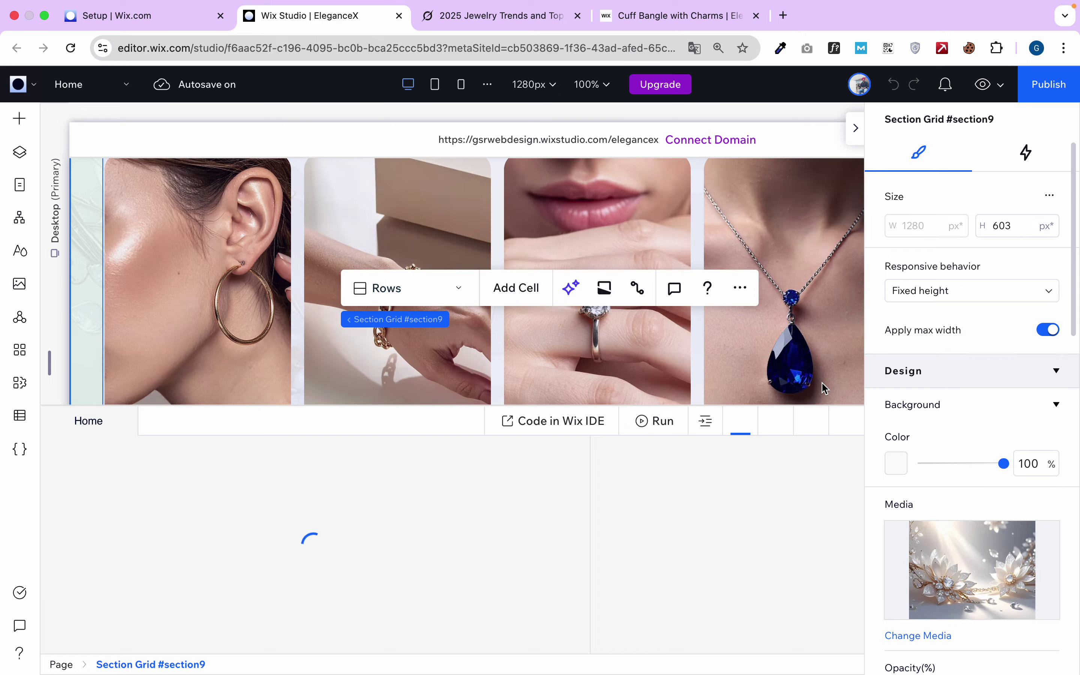
Collapse the code panel and select the product slider gallery in the home page's New Arrivals section
left_click(816, 424)
scroll(509, 457, "down", 15)
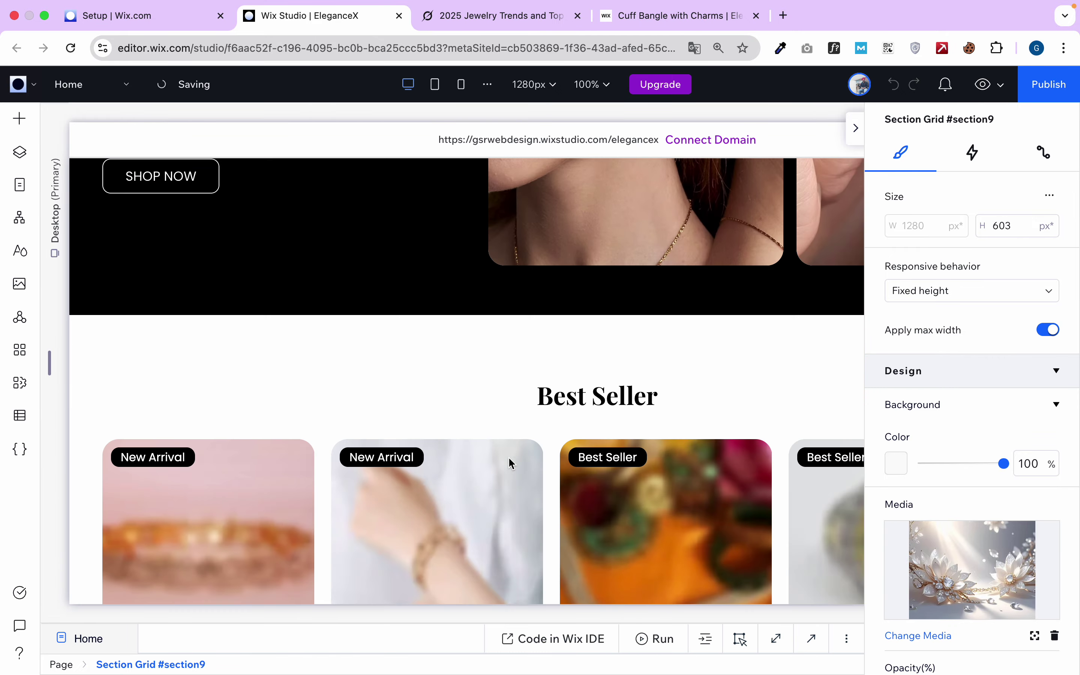
scroll(487, 305, "up", 5)
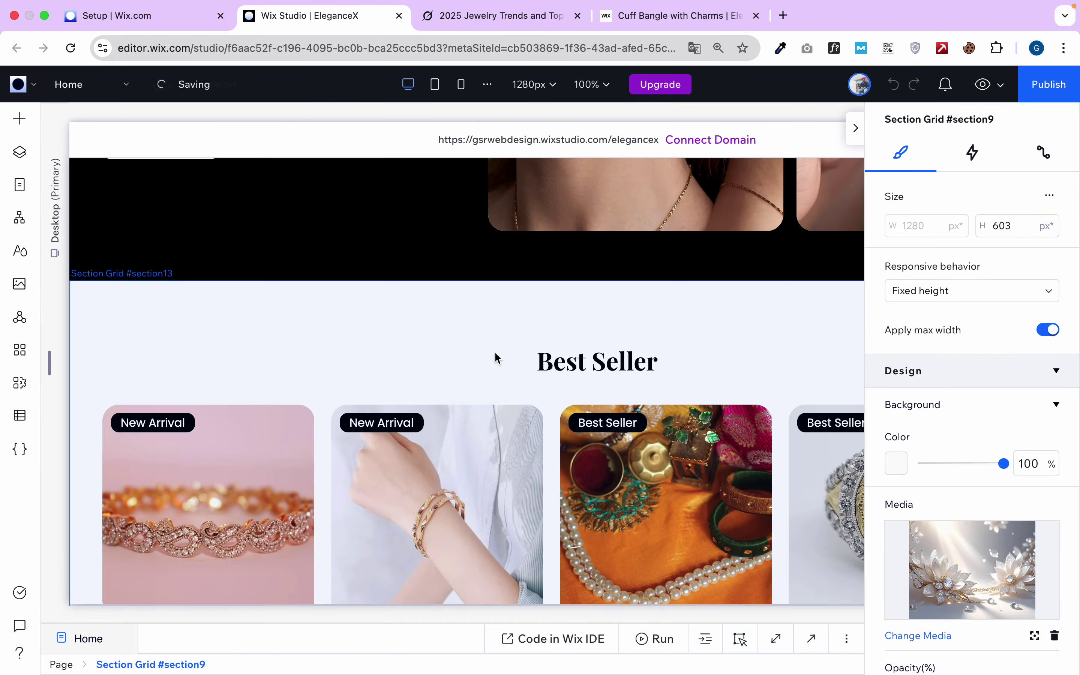
scroll(495, 352, "down", 10)
scroll(496, 357, "down", 6)
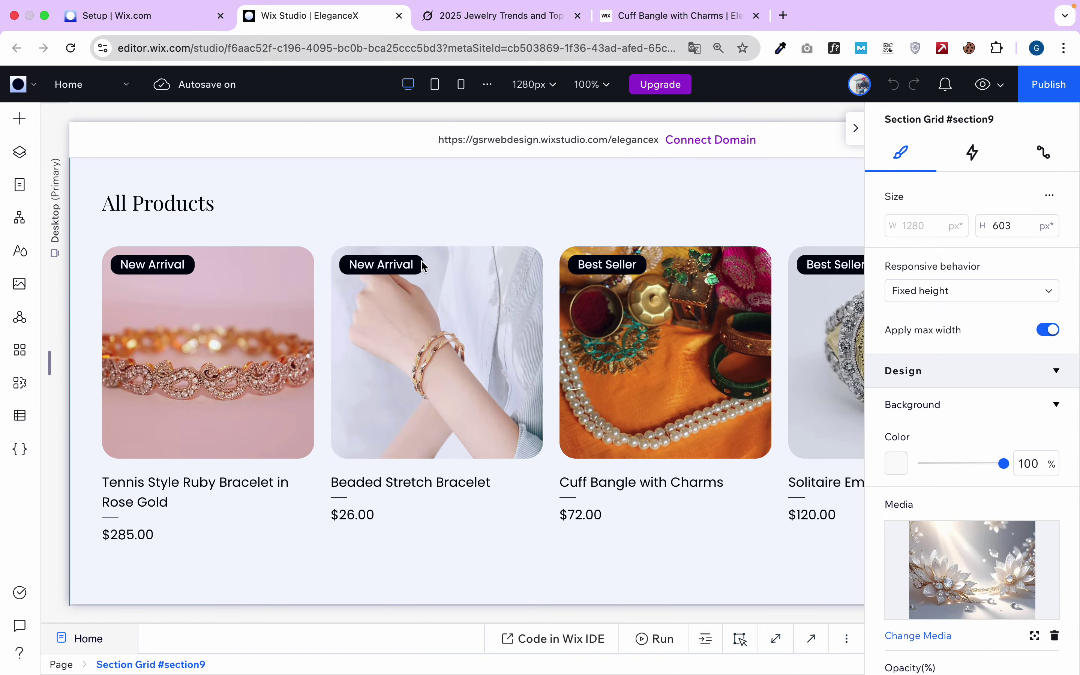
left_click(422, 263)
left_click(402, 297)
left_click(355, 393)
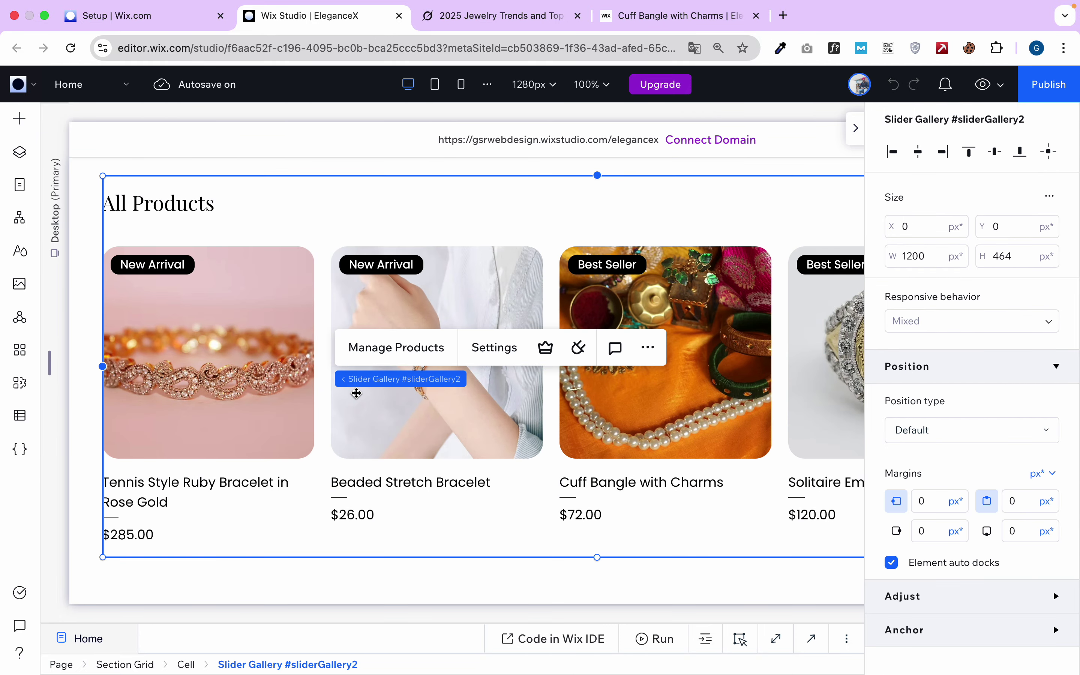
Set the slider gallery's displayed product category to New Arrival in its settings
left_click(480, 352)
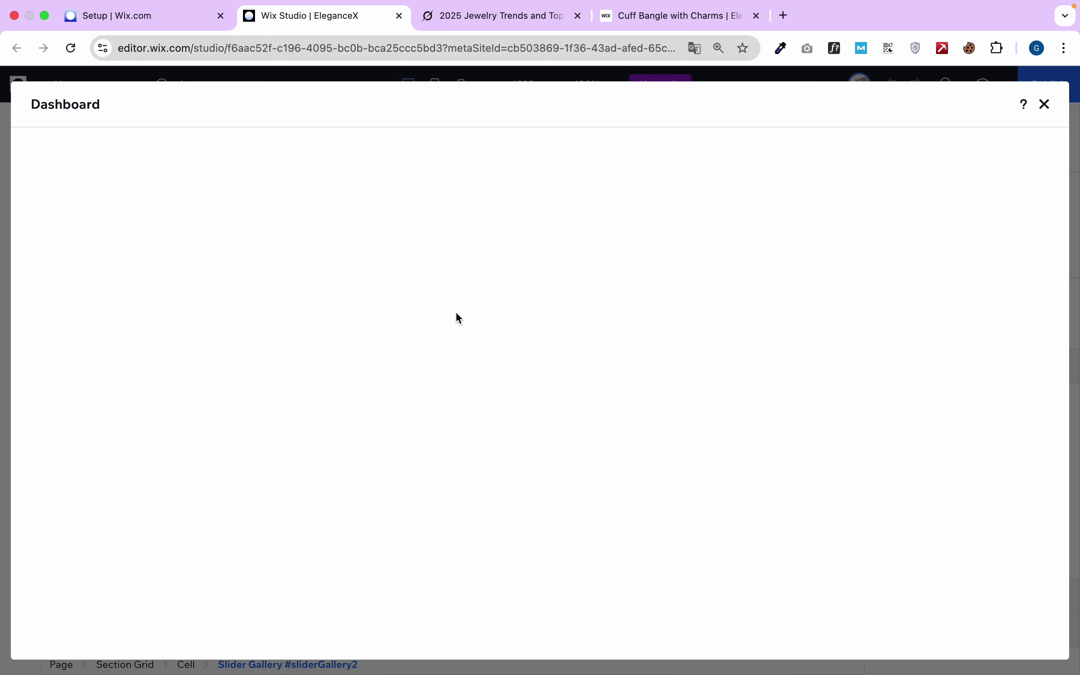
left_click(1044, 104)
left_click(494, 348)
left_click(323, 367)
scroll(227, 433, "down", 4)
left_click(199, 388)
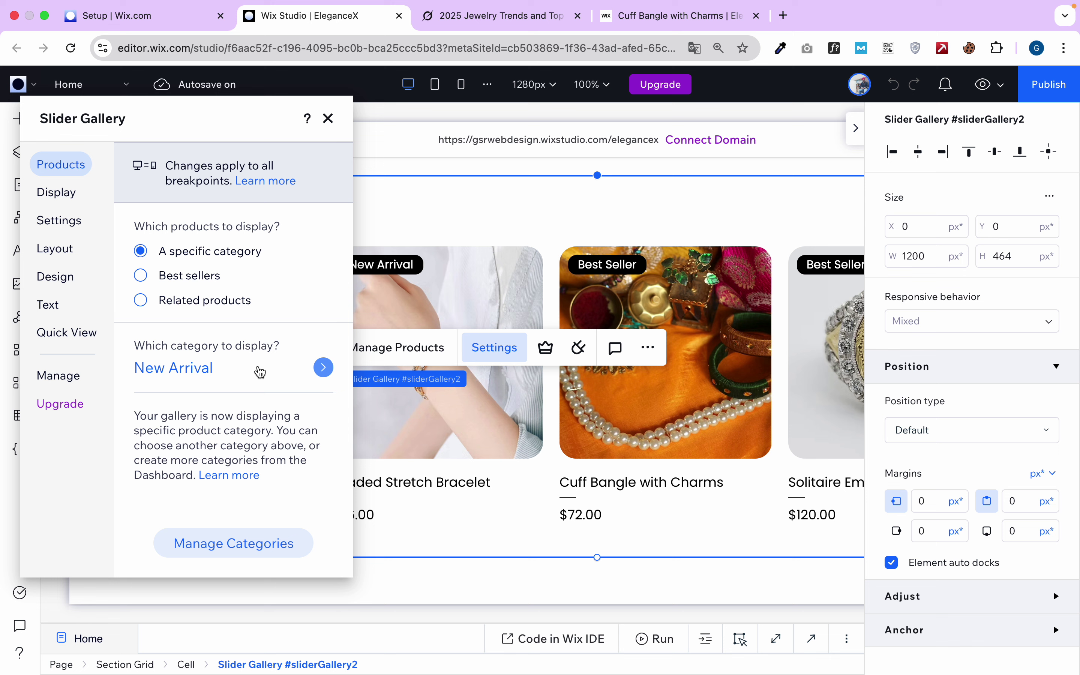
left_click(324, 367)
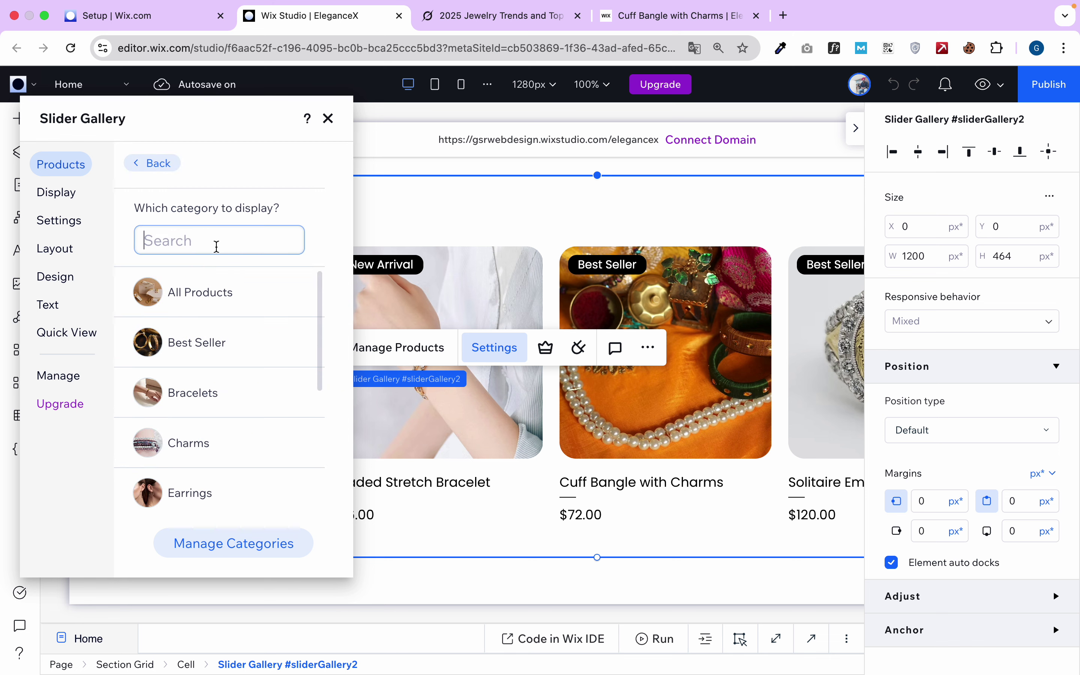
left_click(329, 118)
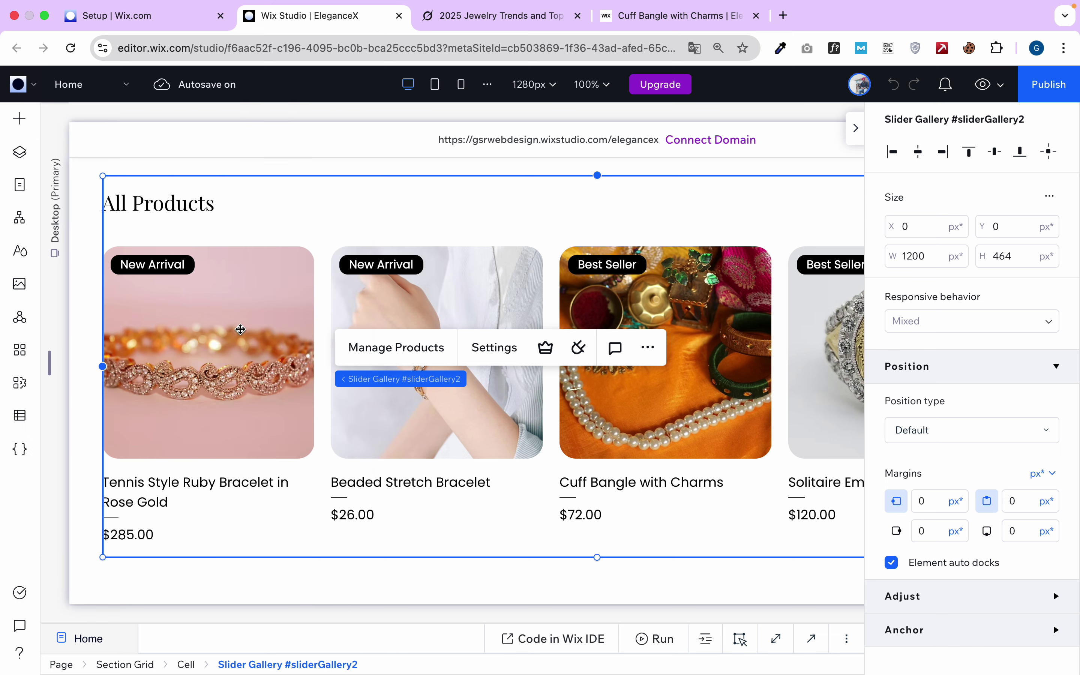
Check which category the New Arrivals slider gallery is set to display and look over the Best Seller gallery above it
left_click(250, 312)
left_click(328, 366)
left_click(253, 427)
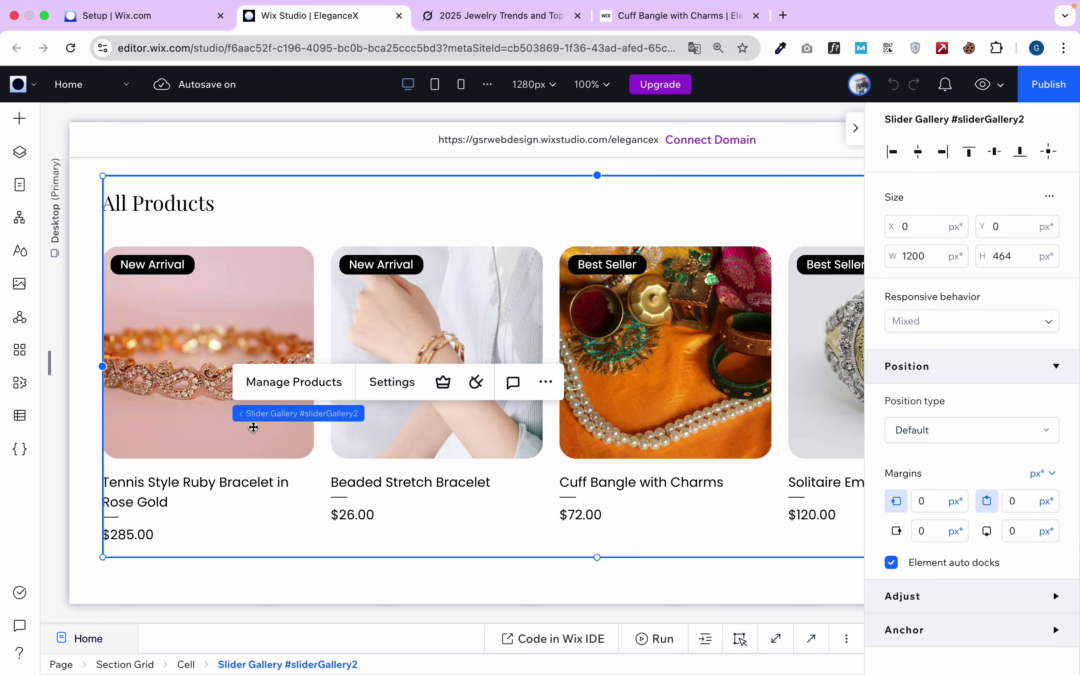
left_click(393, 383)
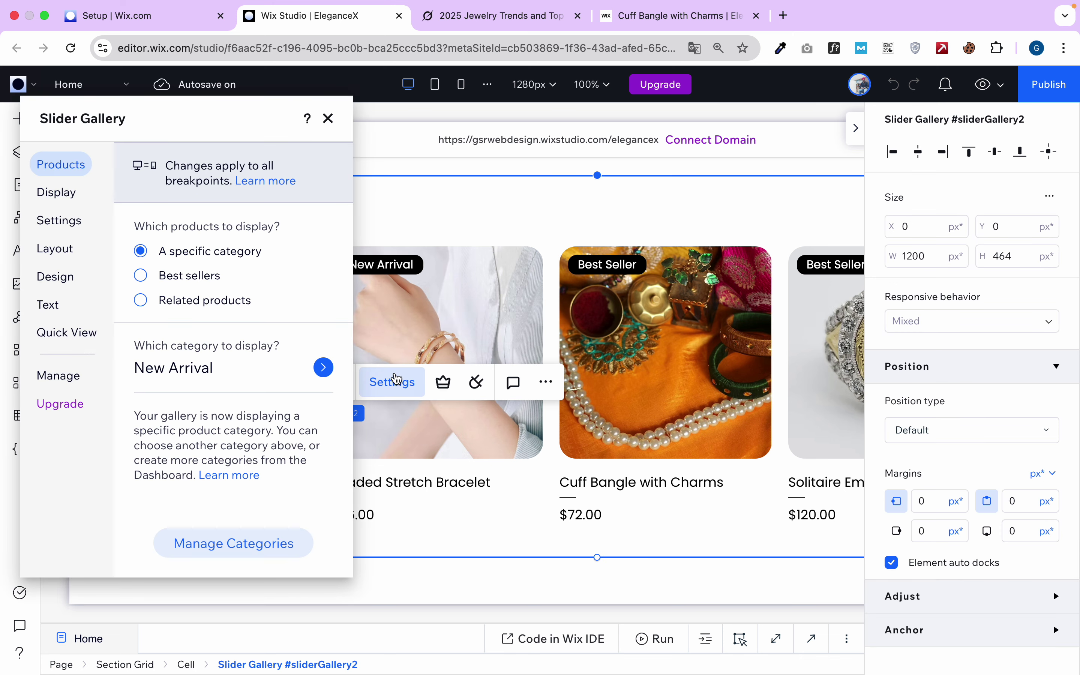
left_click(328, 119)
scroll(243, 359, "down", 5)
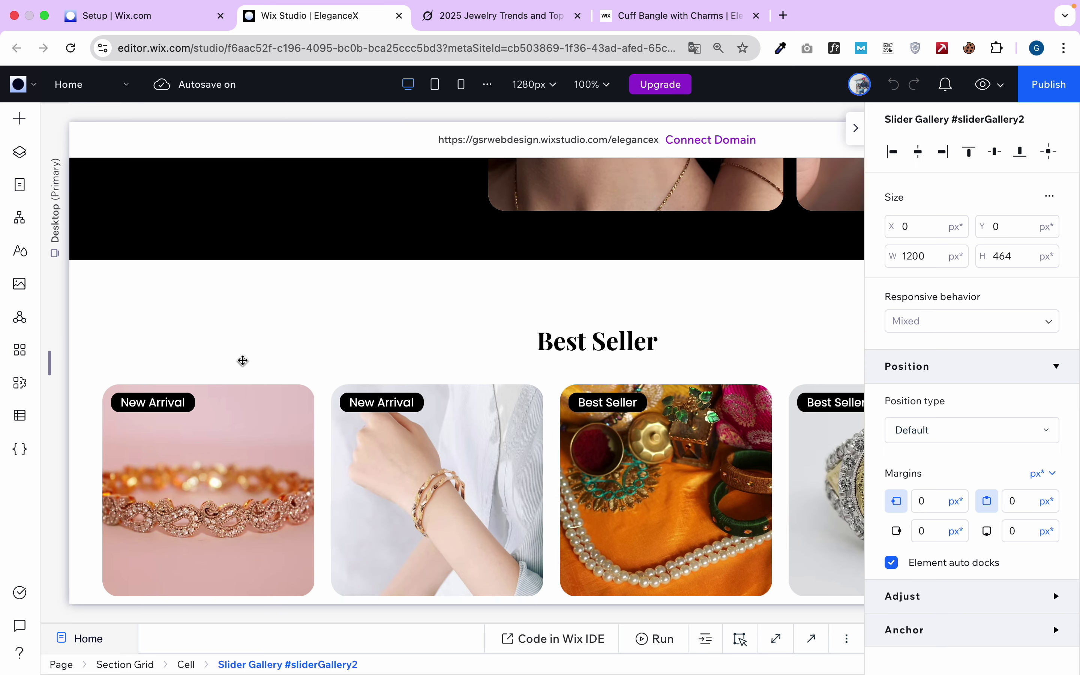
scroll(243, 359, "down", 15)
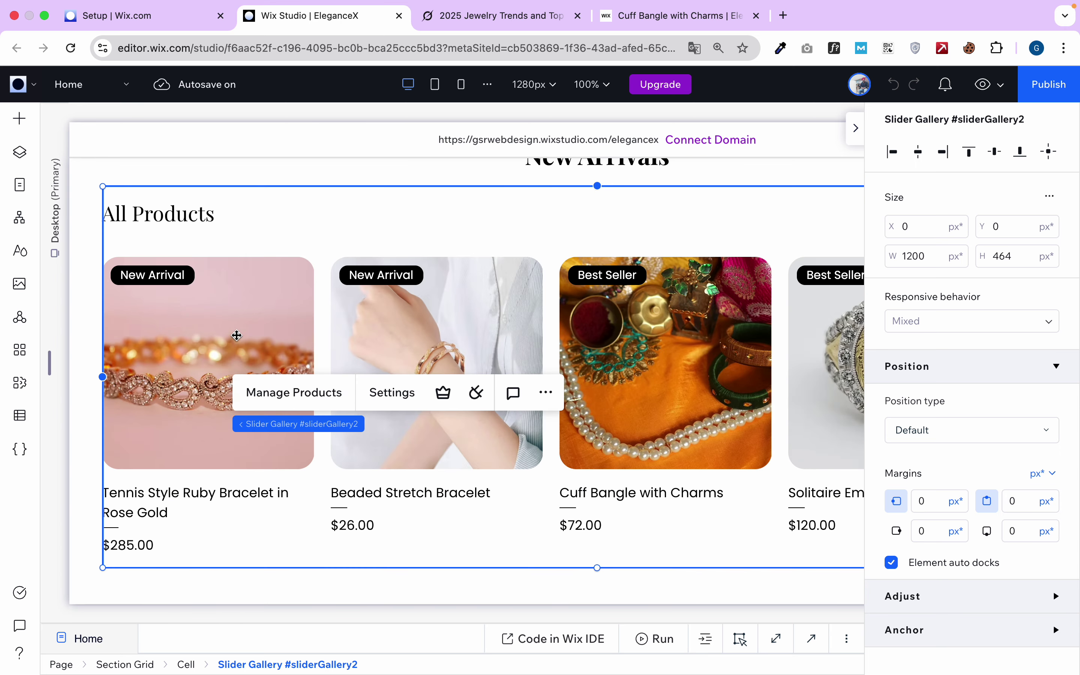
Hide the gallery title "All Products" on the New Arrivals slider gallery
left_click(375, 289)
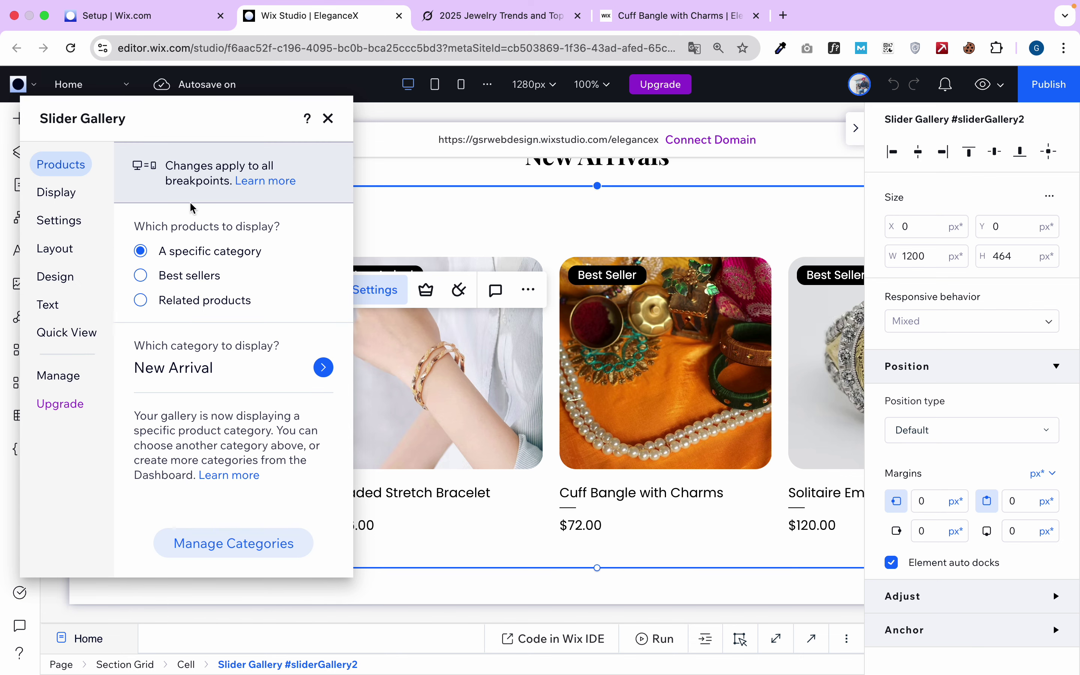
left_click(71, 200)
left_click(161, 293)
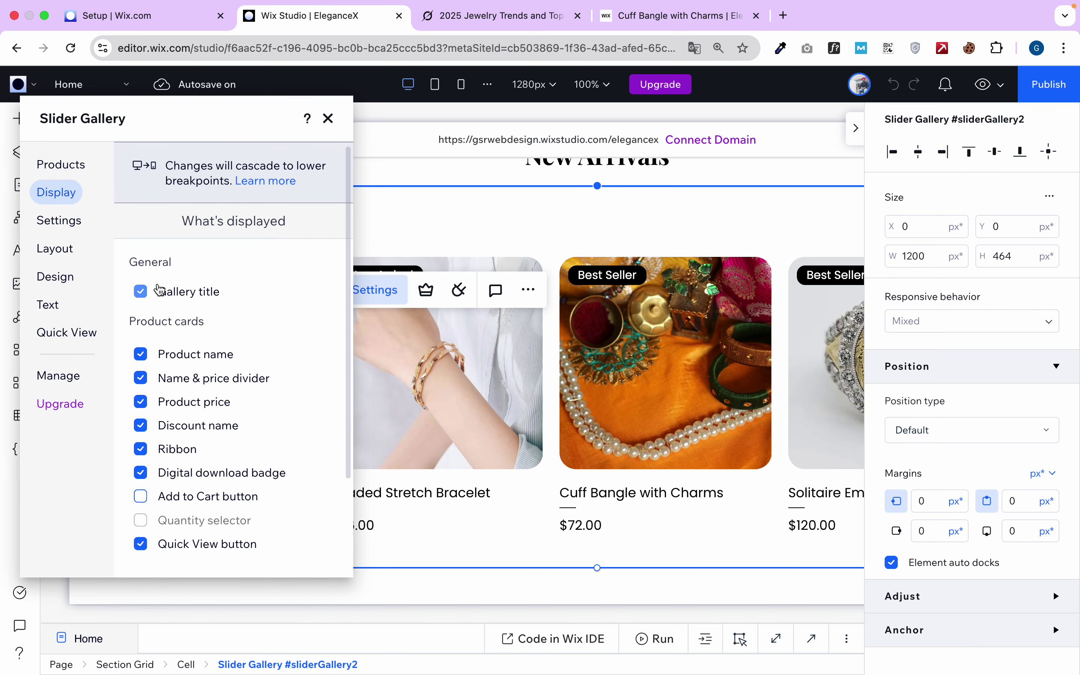
left_click(328, 118)
left_click(58, 299)
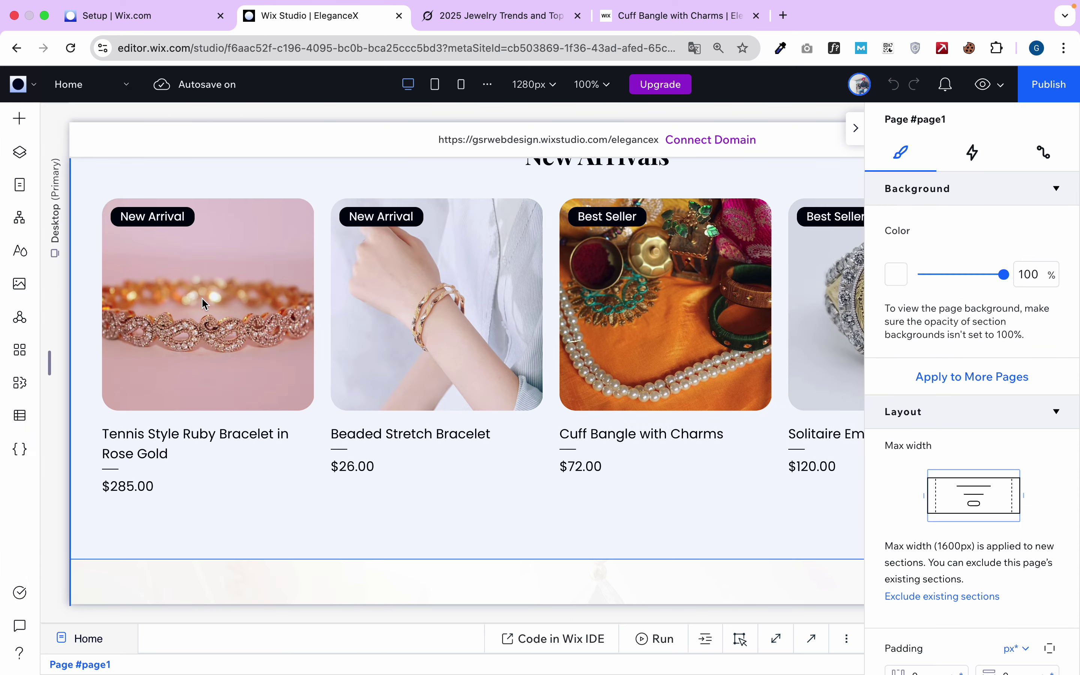
scroll(216, 297, "right", 6)
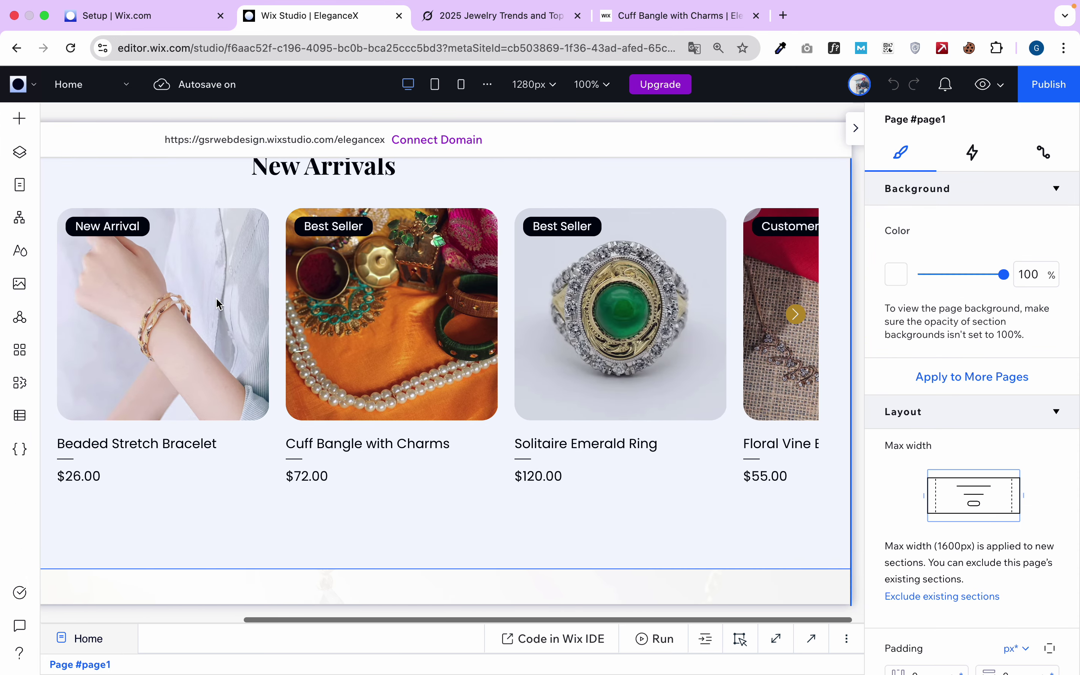
Check which product category the New Arrivals slider gallery is set to display
scroll(216, 298, "left", 6)
left_click(218, 302)
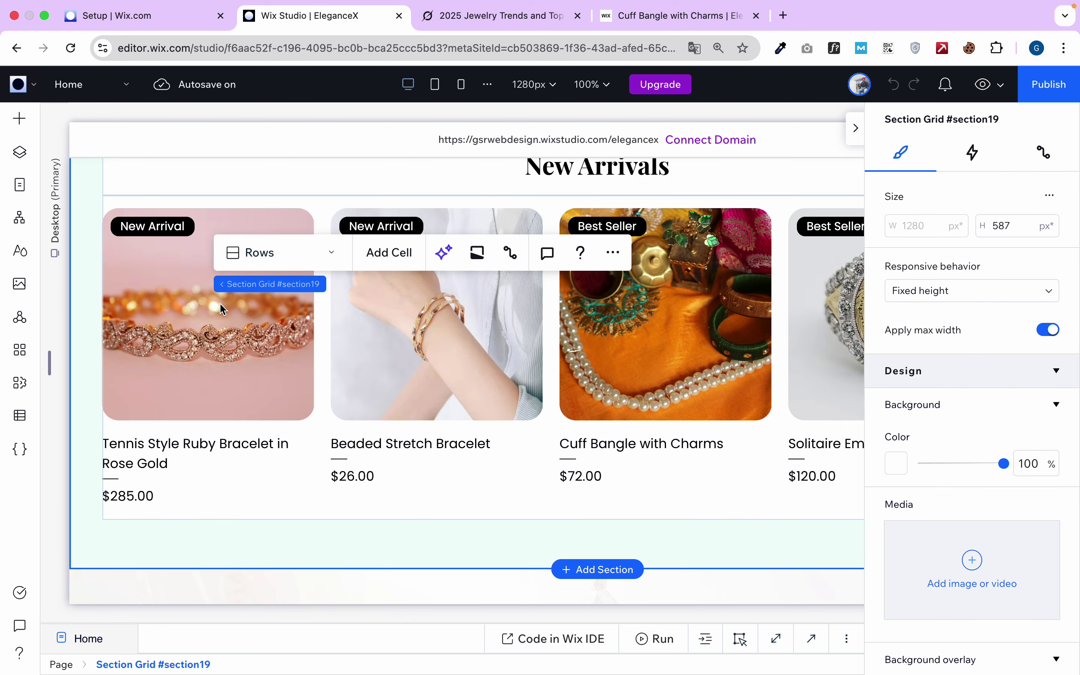
left_click(211, 313)
left_click(211, 314)
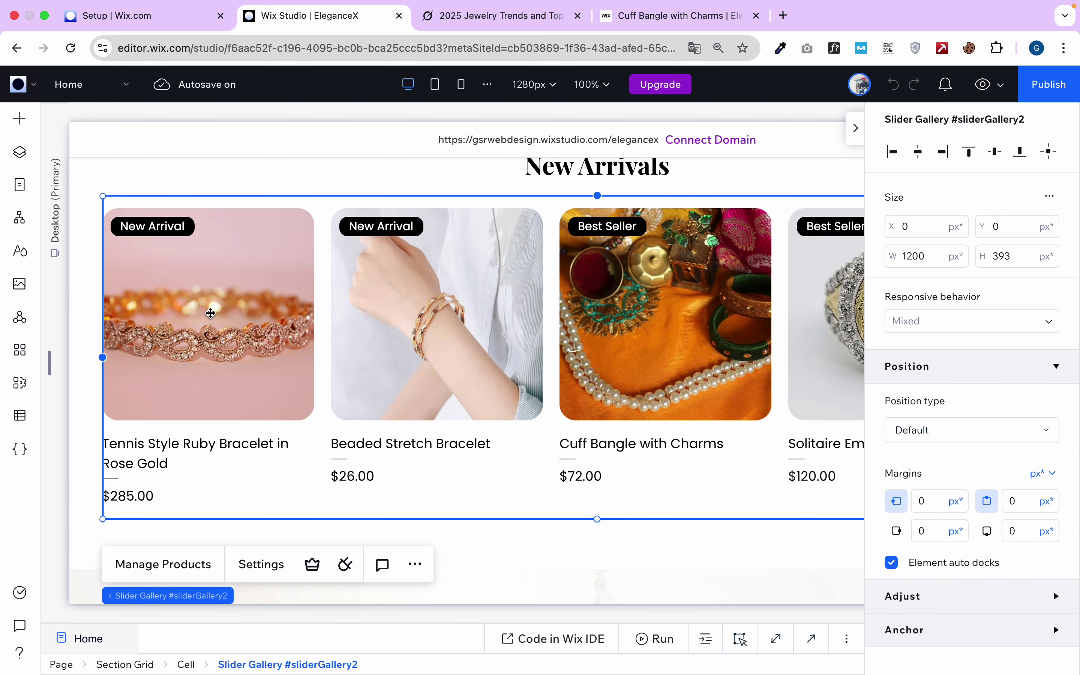
left_click(261, 564)
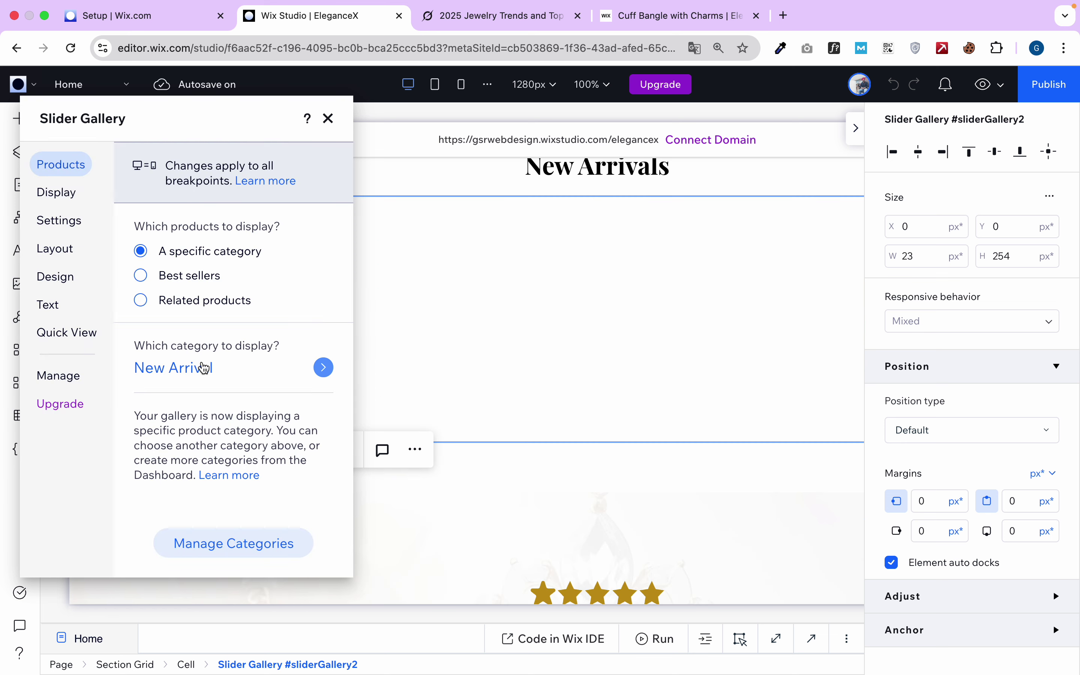
left_click(329, 119)
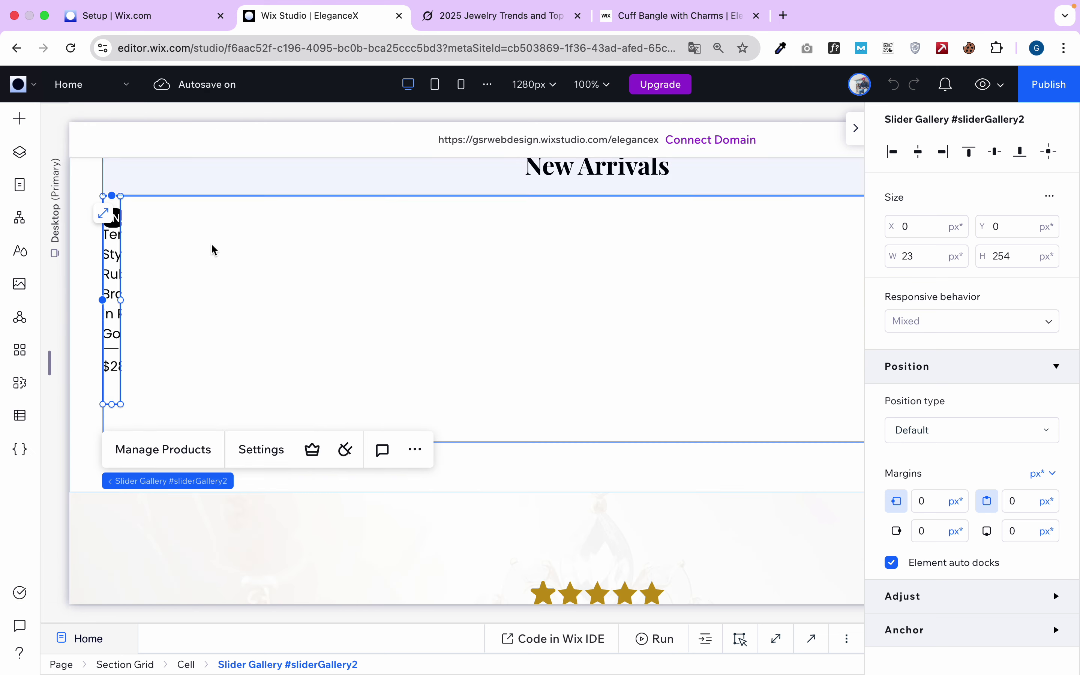
Publish the site with the updated New Arrivals gallery and dismiss the confirmation
left_click(1050, 84)
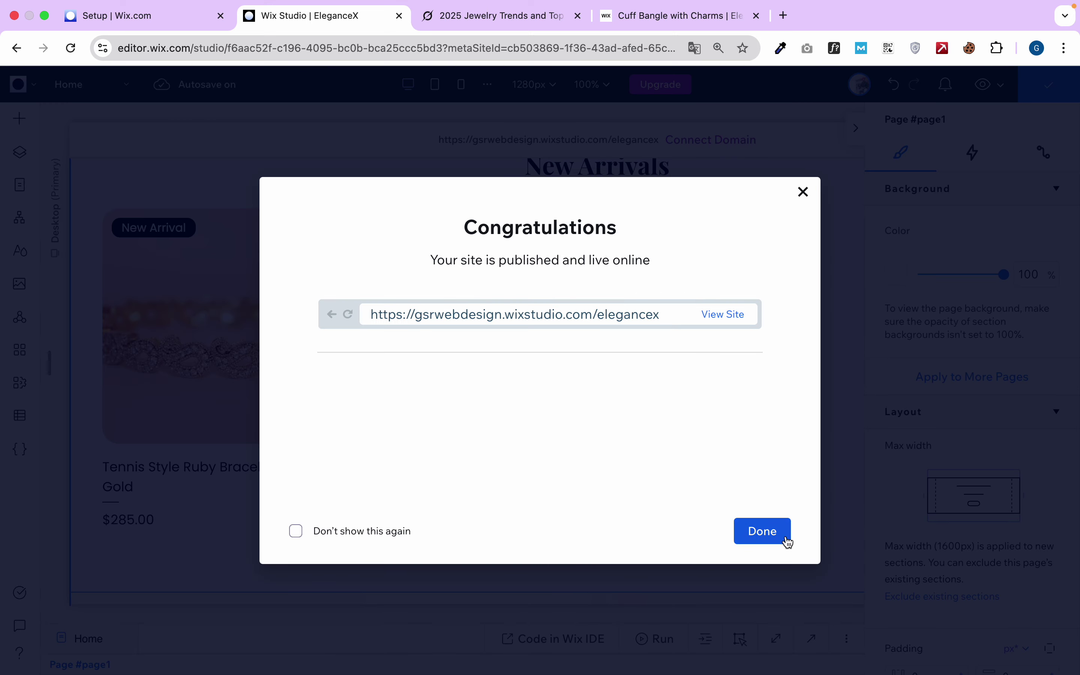
left_click(784, 536)
Switch to the site dashboard's store products and duplicate the Tennis Style Ruby Bracelet in Rose Gold
left_click(195, 18)
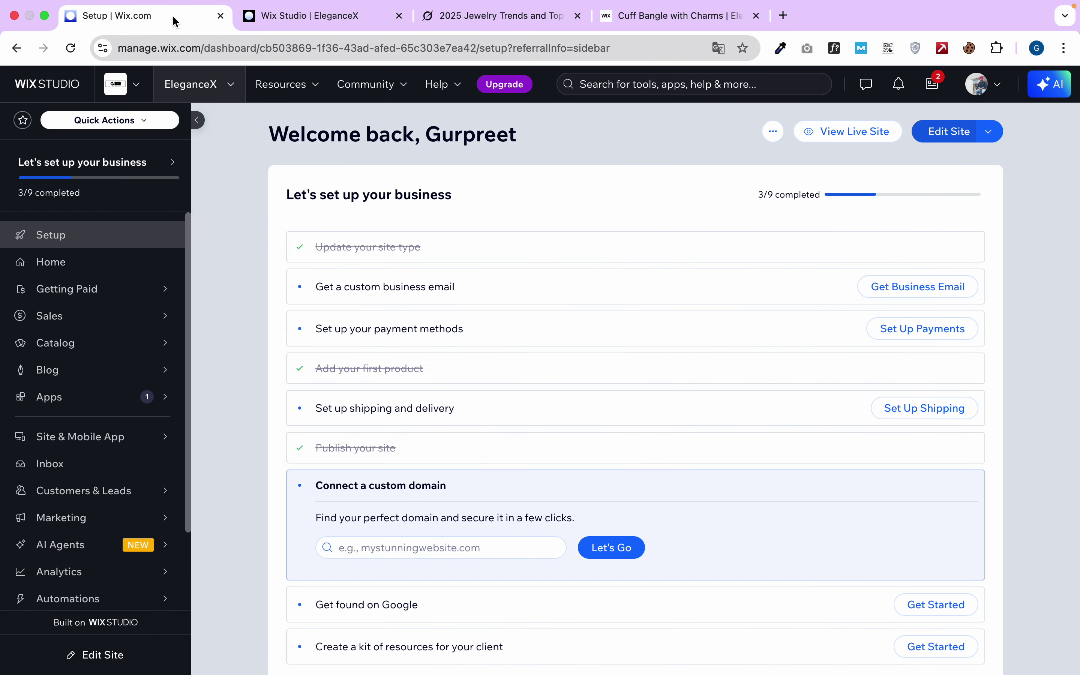
mouse_move(65, 396)
left_click(56, 343)
left_click(72, 367)
left_click(70, 388)
scroll(634, 401, "down", 3)
left_click(1008, 367)
left_click(914, 368)
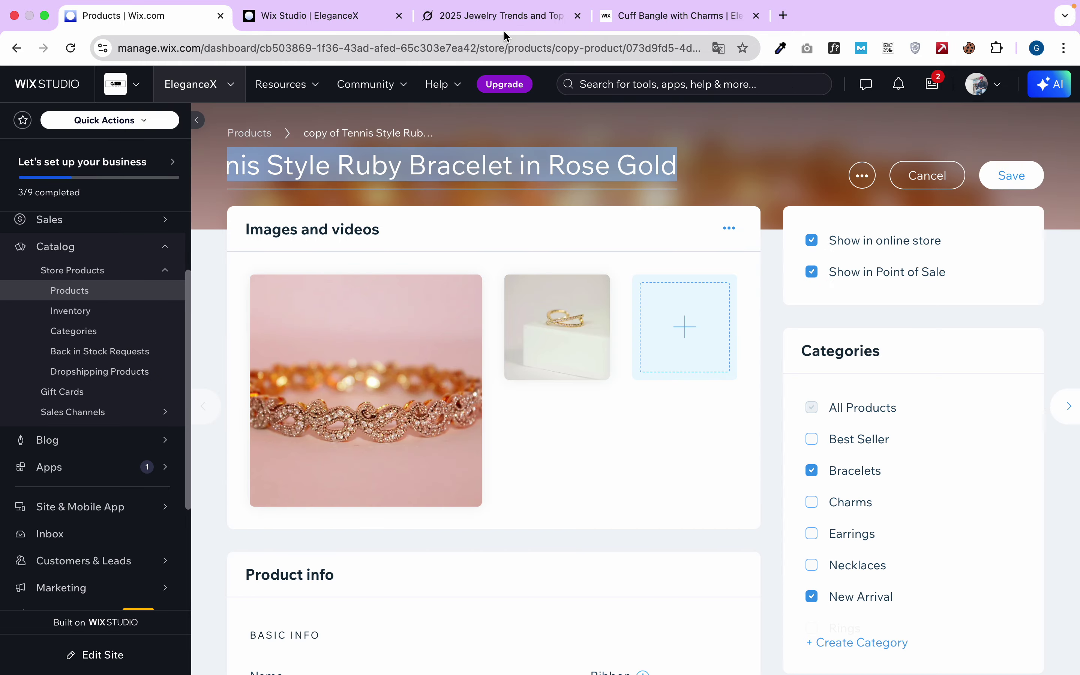
Rename the duplicated product to "Halo Opal Ring in White Gold", taking the name from the Grok suggestions
left_click(503, 17)
scroll(377, 308, "down", 5)
left_click(117, 16)
left_click(464, 179)
type("Halo Opal Ring in White Gold")
Replace the product's two bracelet images with Unsplash photos found by searching for "Halo Opal Ring in White Gold"
left_click(466, 287)
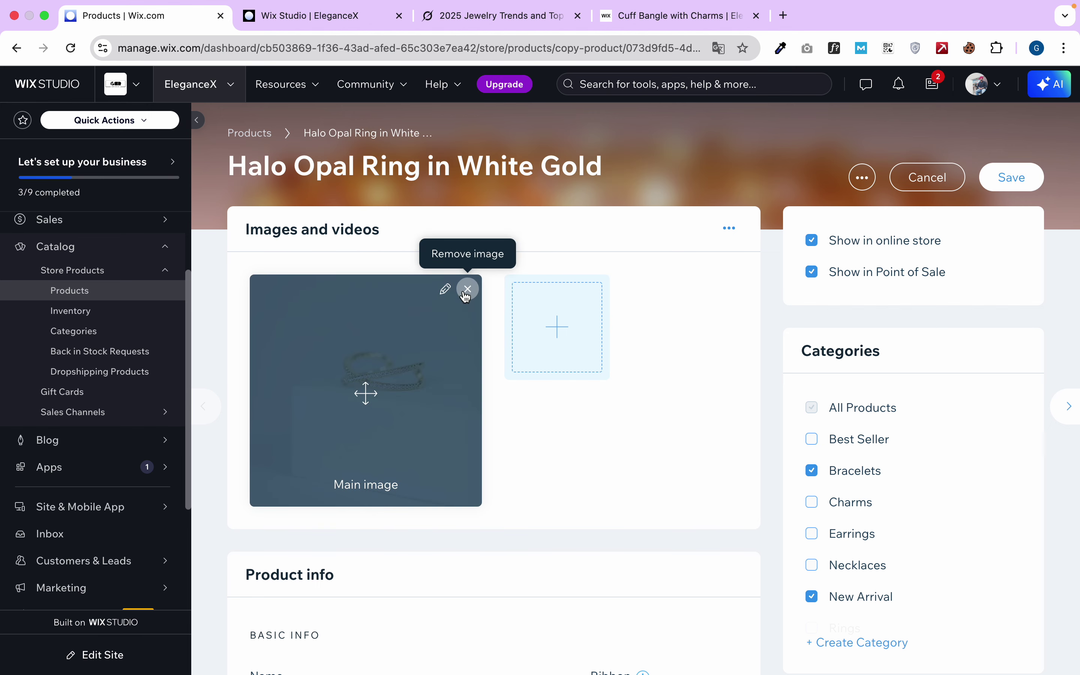
left_click(465, 287)
left_click(354, 323)
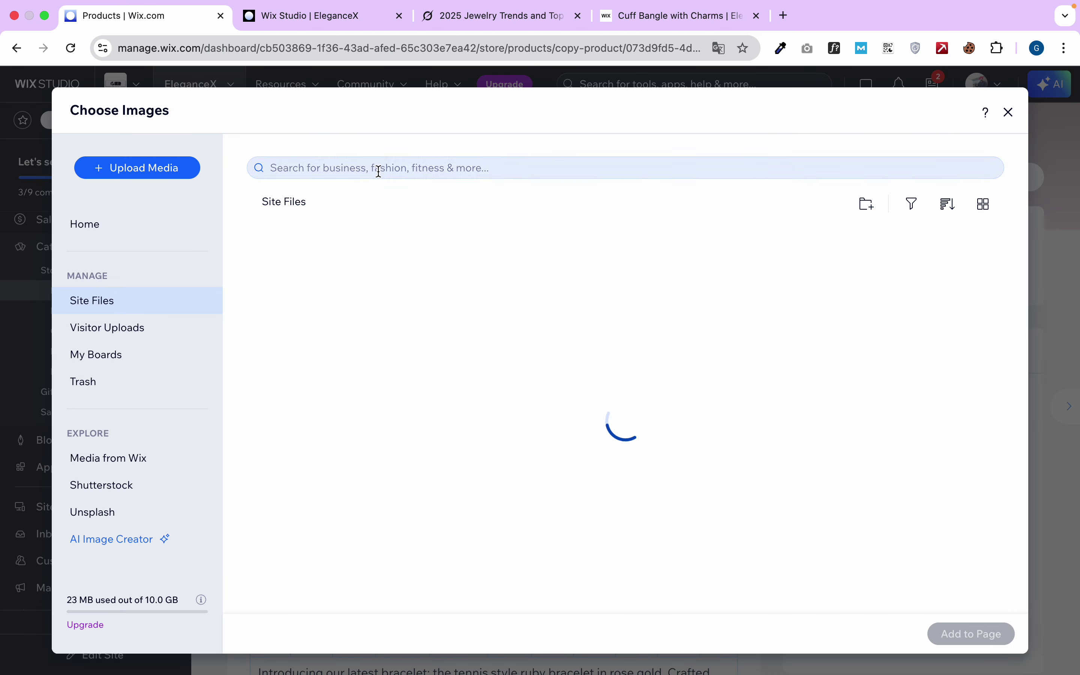
left_click(122, 510)
left_click(365, 169)
type("Halo Opal Ring in White Gold")
key("Return")
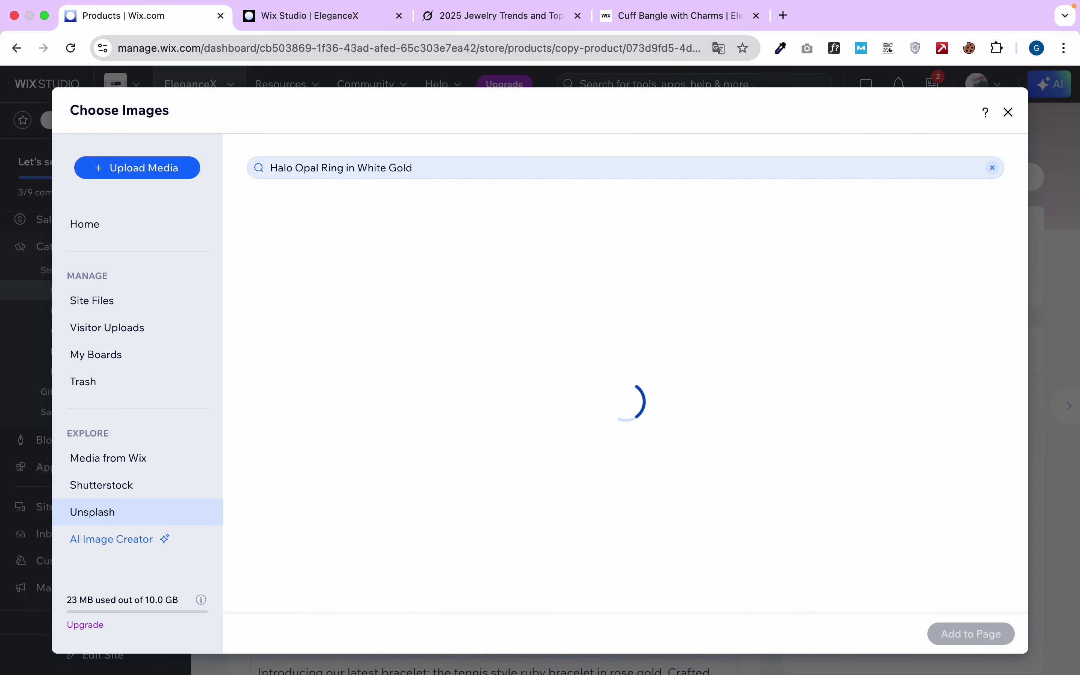
double_click(403, 329)
Remove the Halo Opal Ring product from the Bracelets category
scroll(357, 422, "down", 8)
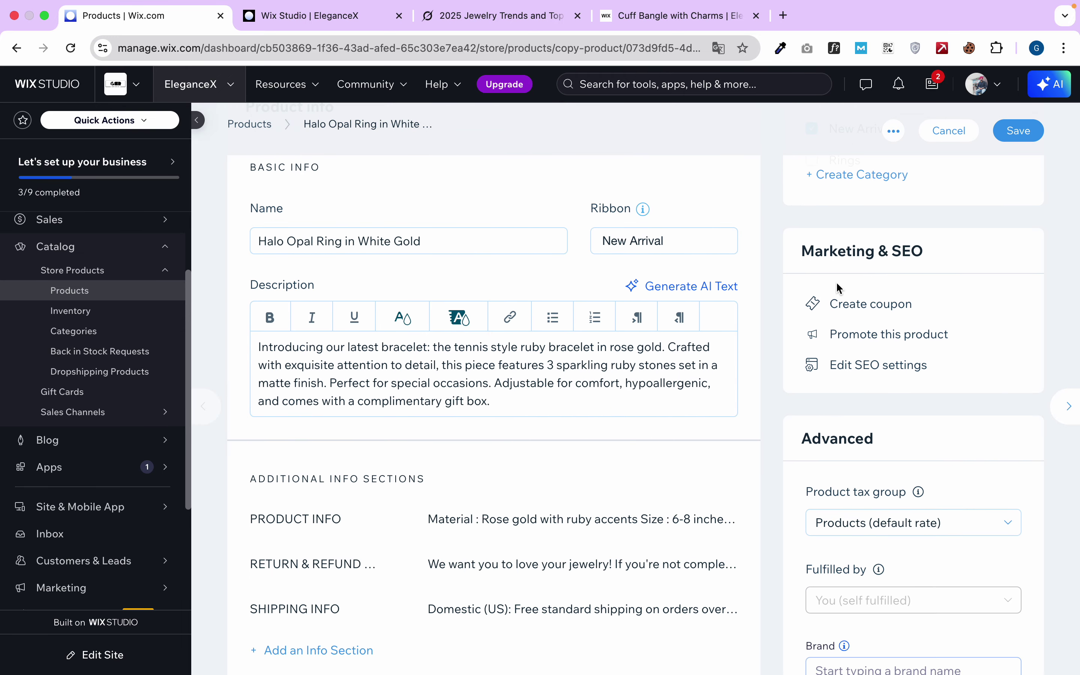
scroll(835, 286, "up", 5)
scroll(839, 288, "up", 2)
left_click(836, 302)
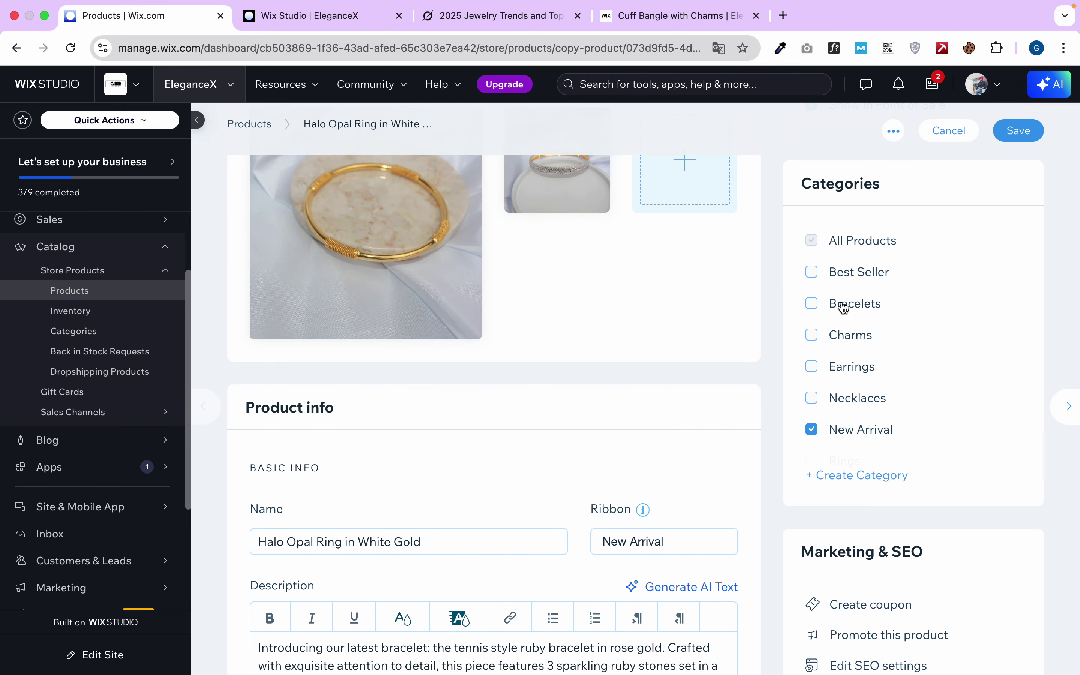
Copy the full description text of the Halo Opal Ring in White Gold from the Grok conversation
scroll(837, 390, "down", 8)
left_click(506, 17)
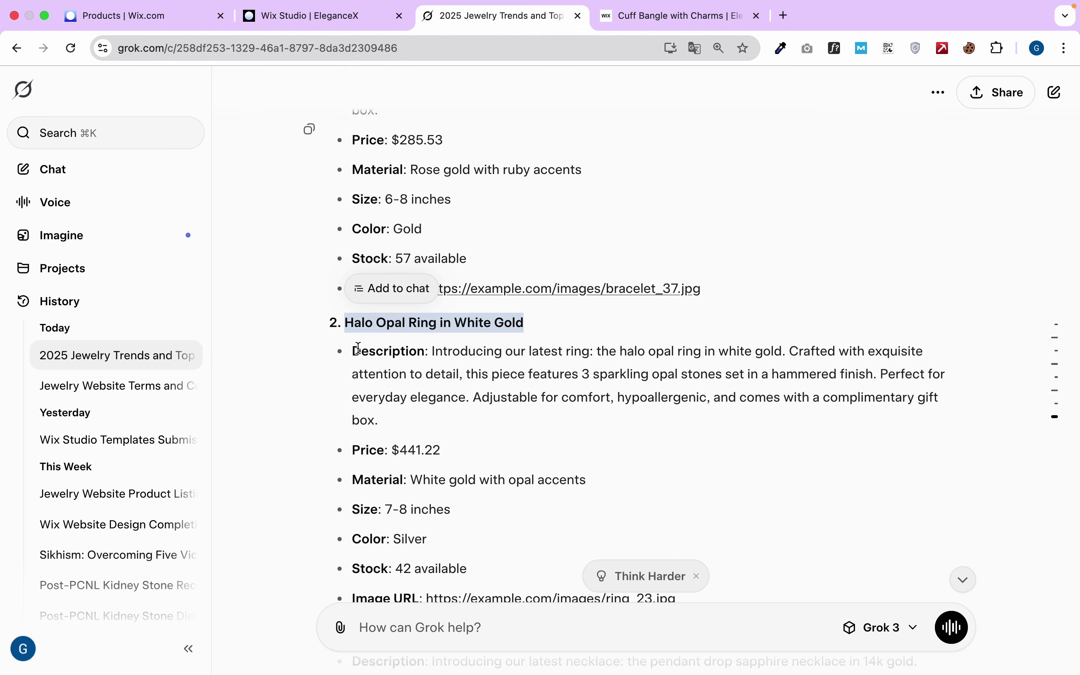
left_click_drag(432, 352, 471, 415)
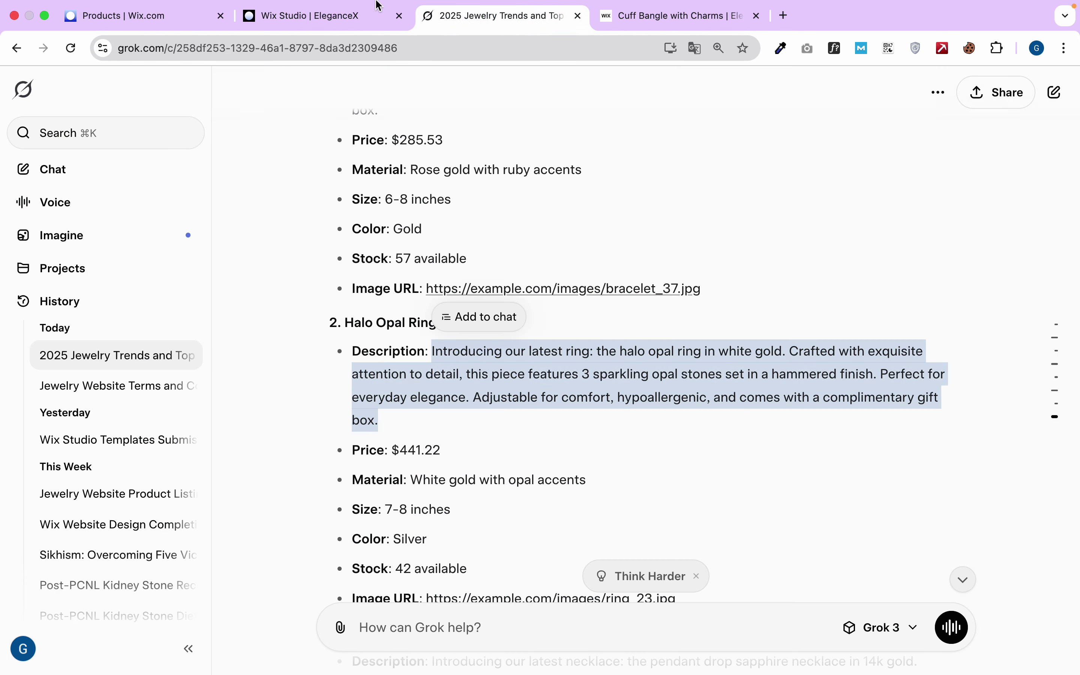